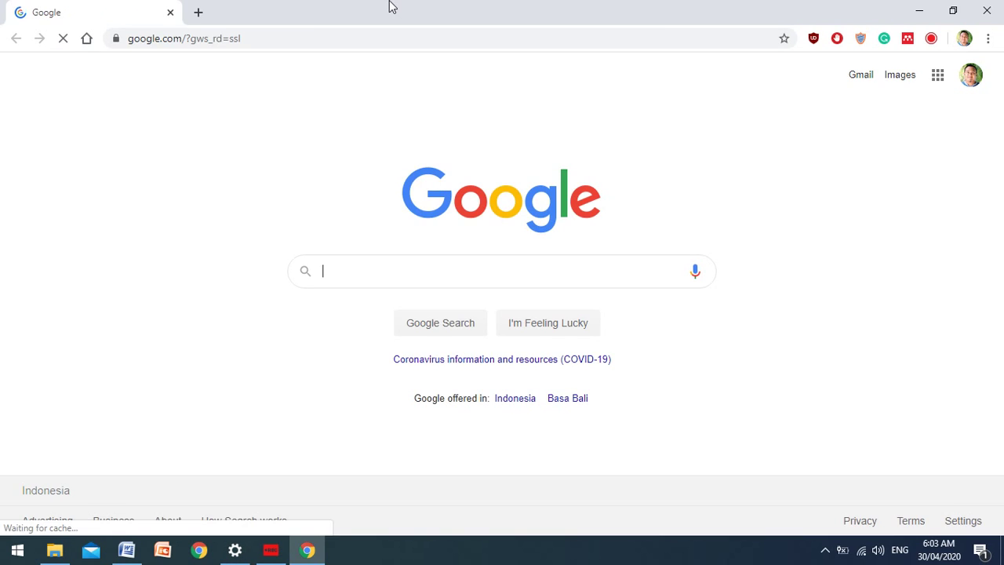
Search Google for mendeley and open the Mendeley download page from the results.
{"action": "left_click", "coordinate": [307, 39]}
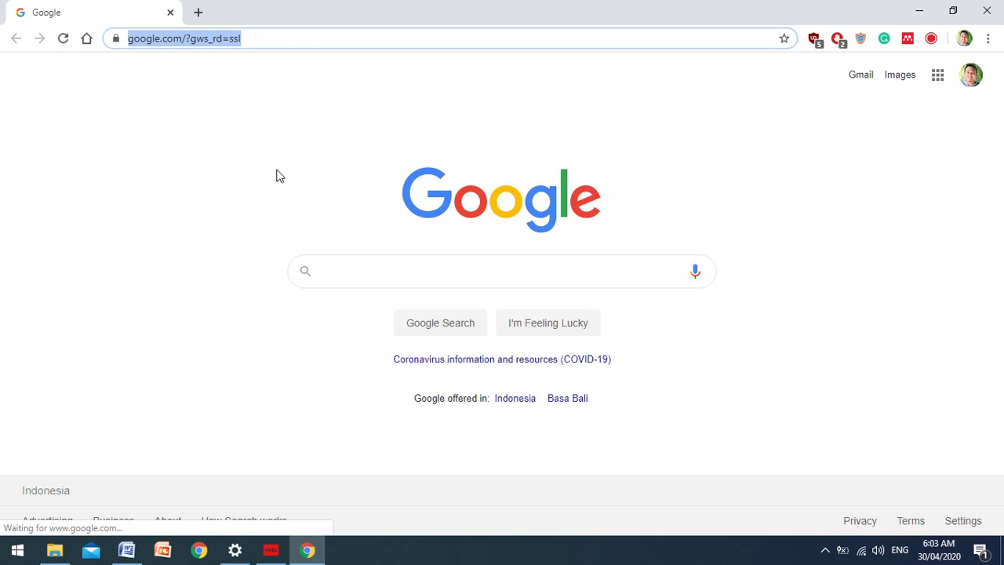
{"action": "type", "text": "mendele"}
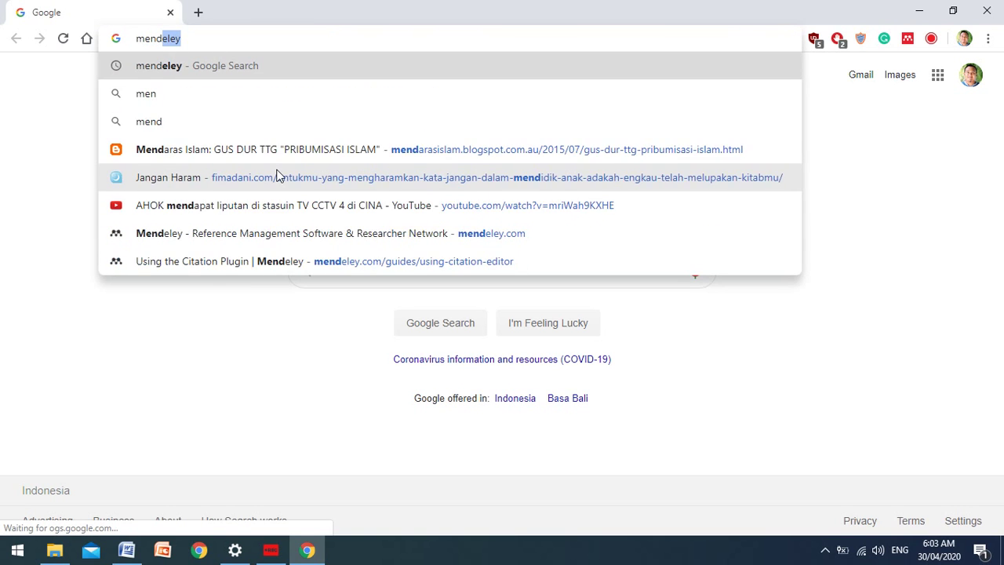
{"action": "type", "text": "y"}
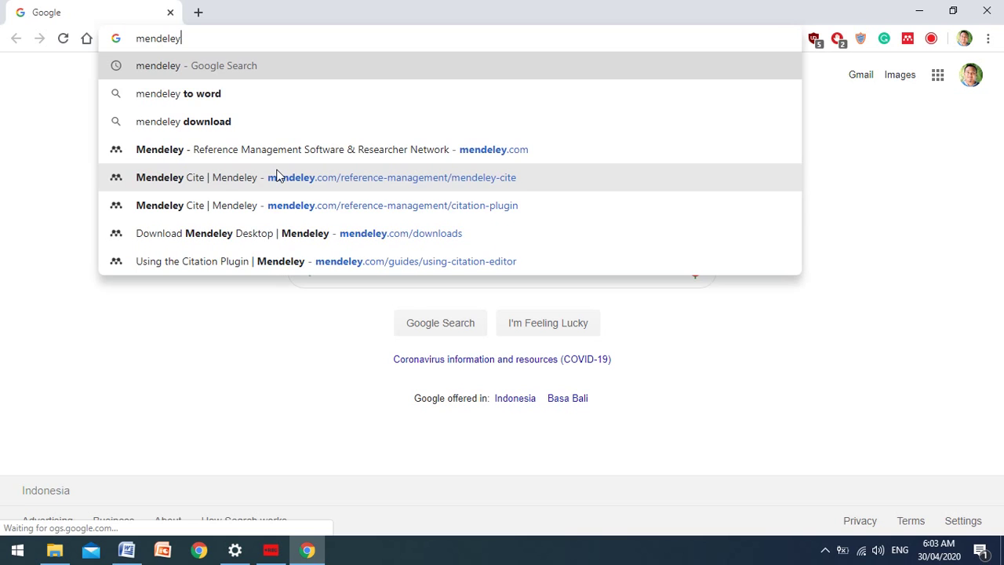
{"action": "key", "text": "Return"}
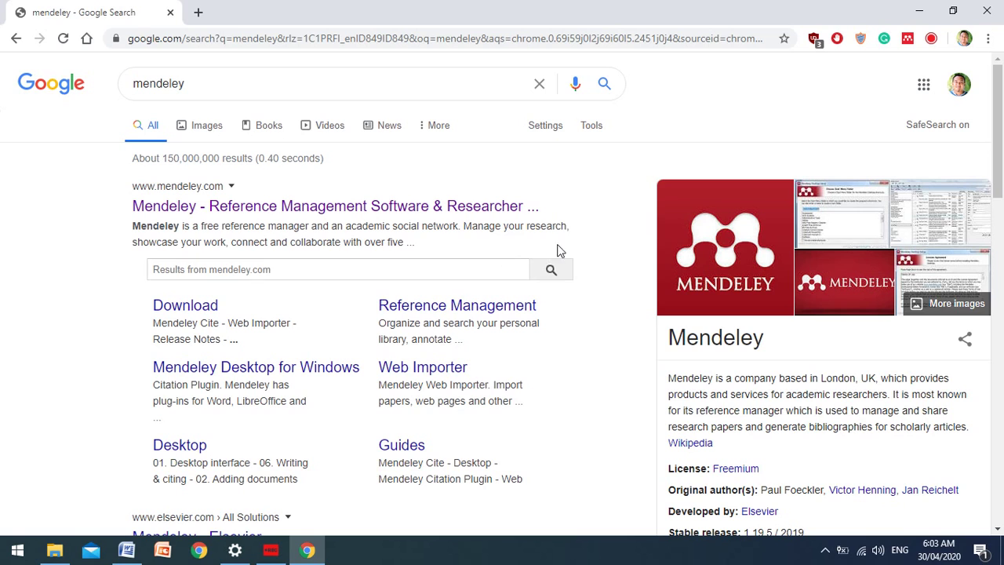
{"action": "left_click", "coordinate": [399, 214]}
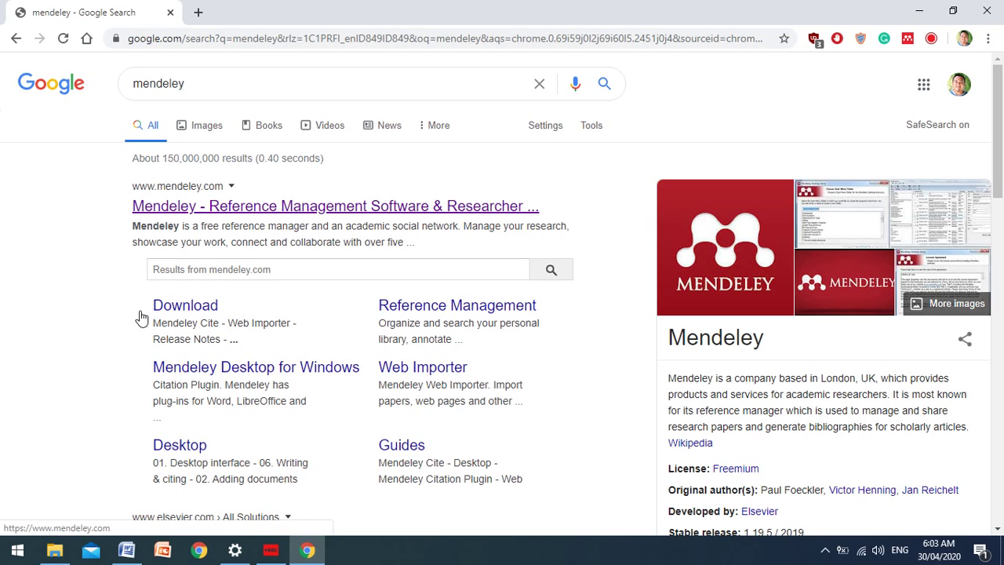
{"action": "left_click", "coordinate": [188, 316]}
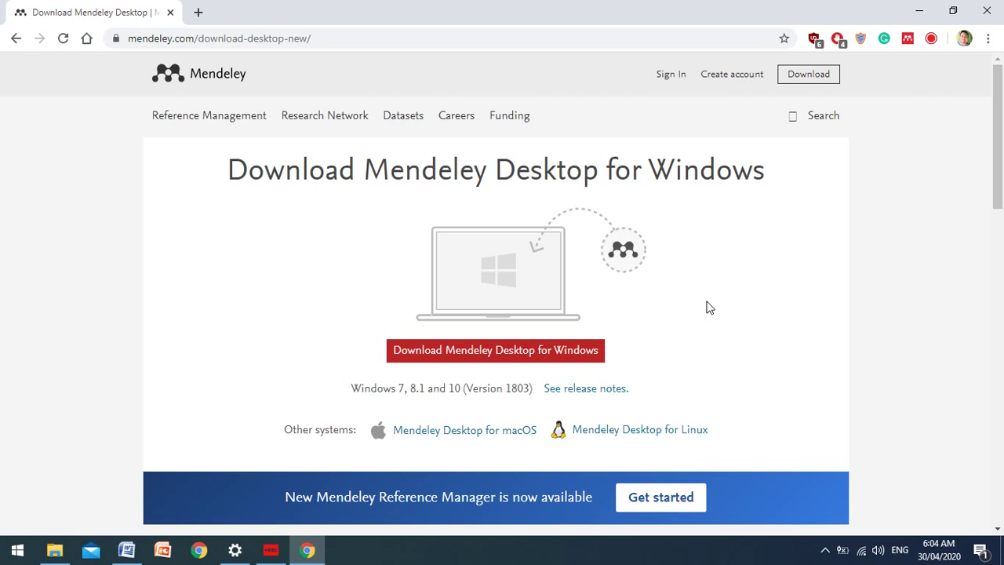
Minimize the browser and the screen recorder, and launch Mendeley Desktop.
{"action": "left_click", "coordinate": [913, 11]}
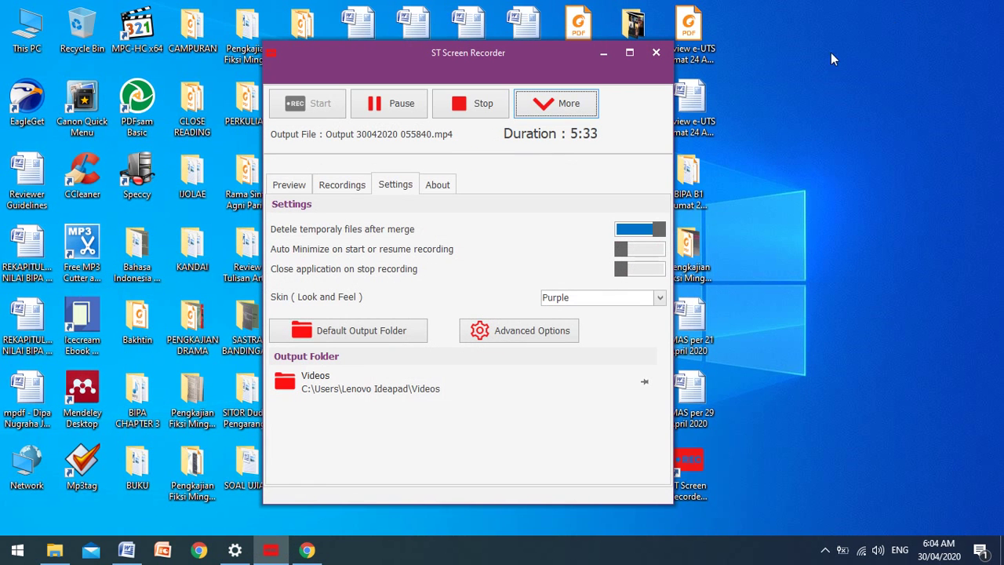
{"action": "left_click", "coordinate": [602, 54]}
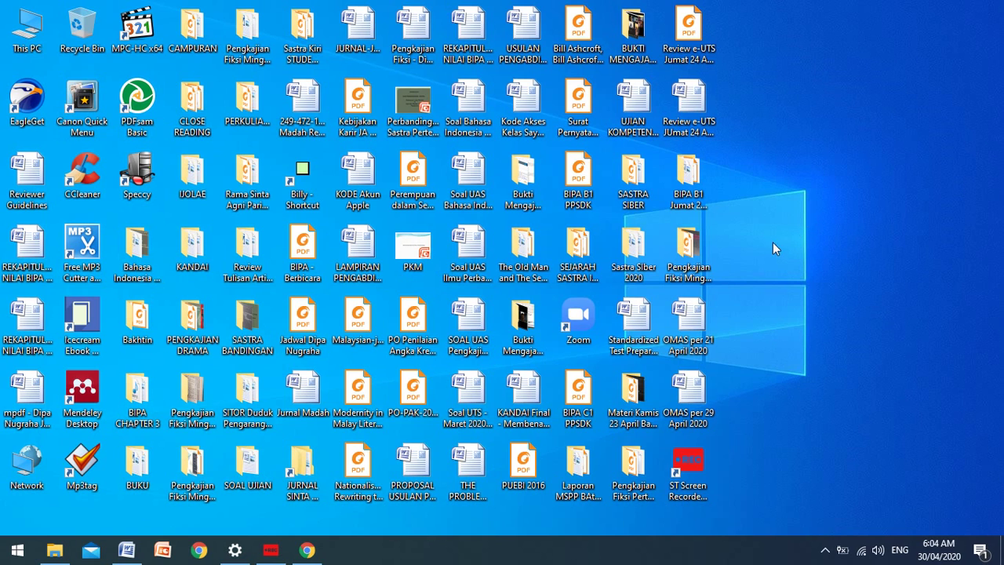
{"action": "double_click", "coordinate": [90, 386]}
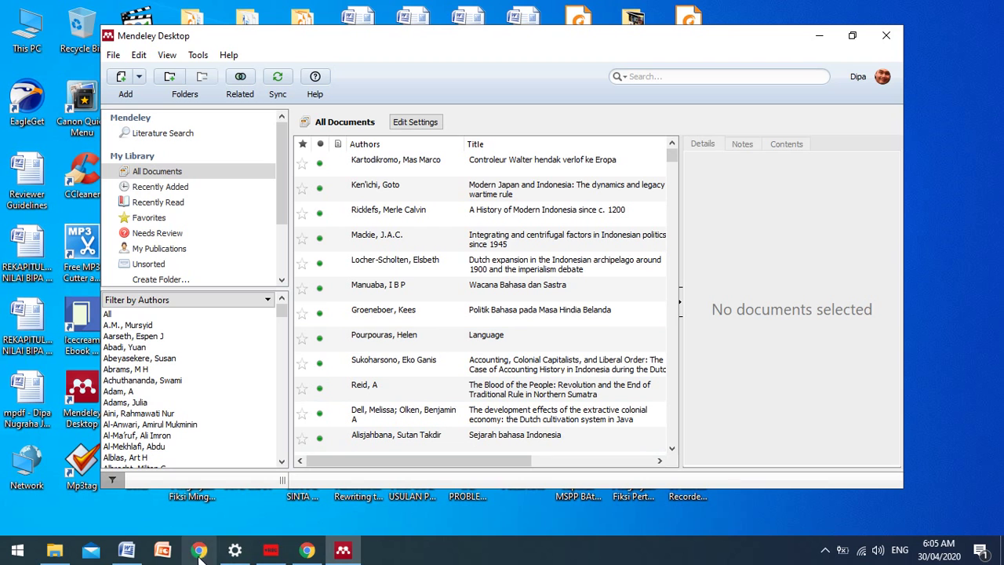
Switch to the open Word document, view the Mendeley Cite-O-Matic reference commands, and minimize Word.
{"action": "left_click", "coordinate": [128, 551]}
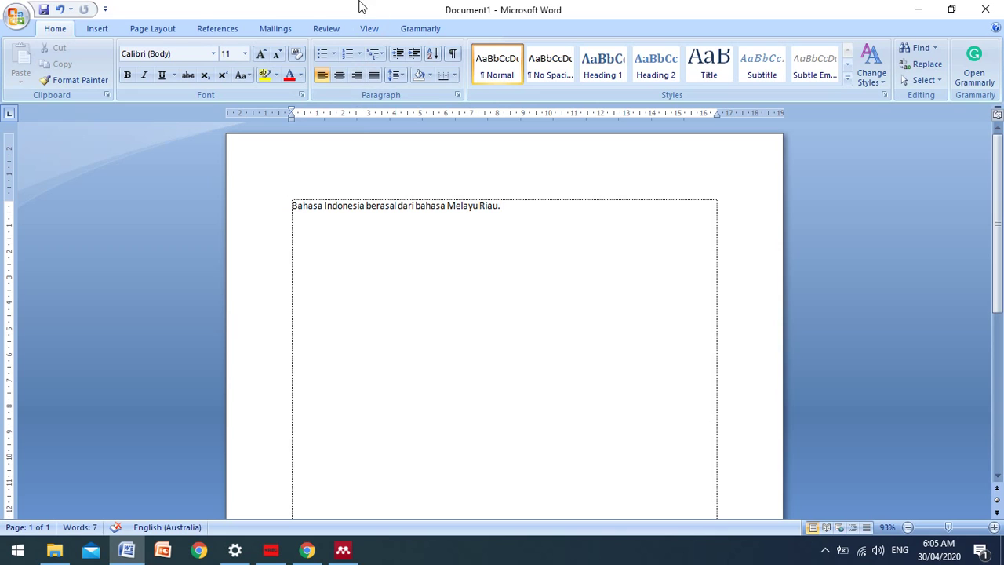
{"action": "left_click", "coordinate": [222, 28]}
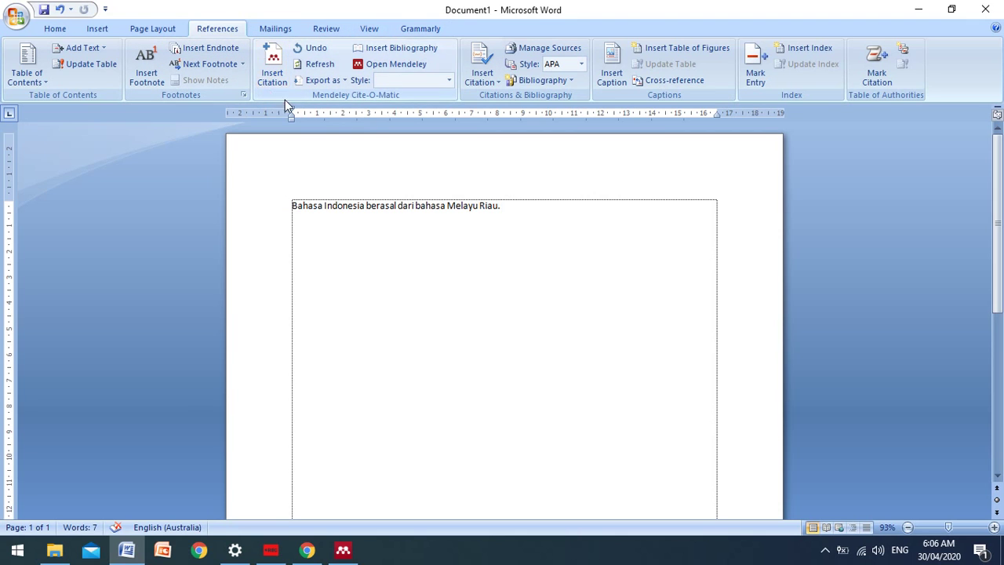
{"action": "left_click", "coordinate": [918, 12]}
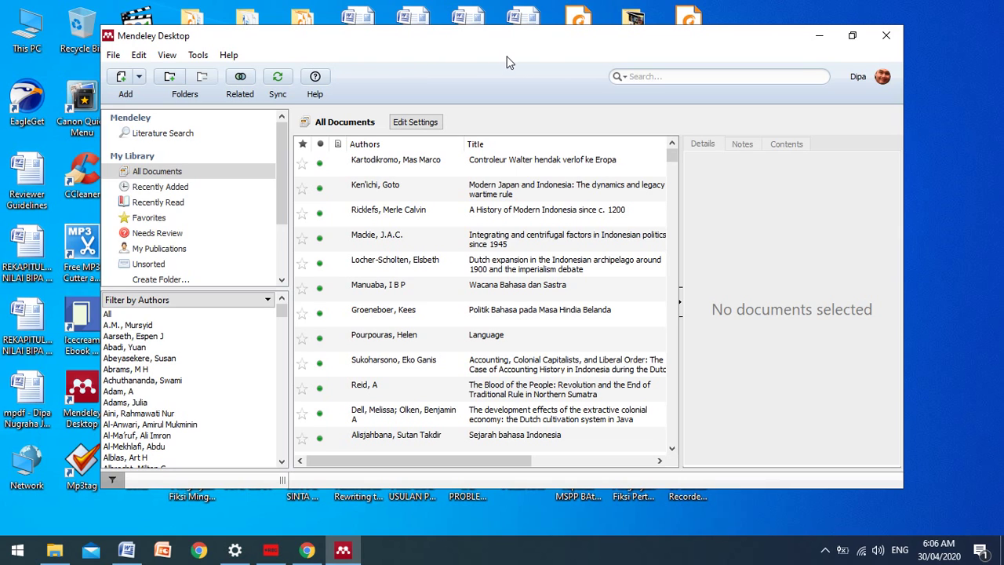
Check the MS Word plugin option in Mendeley Desktop and minimize its window.
{"action": "left_click", "coordinate": [197, 55]}
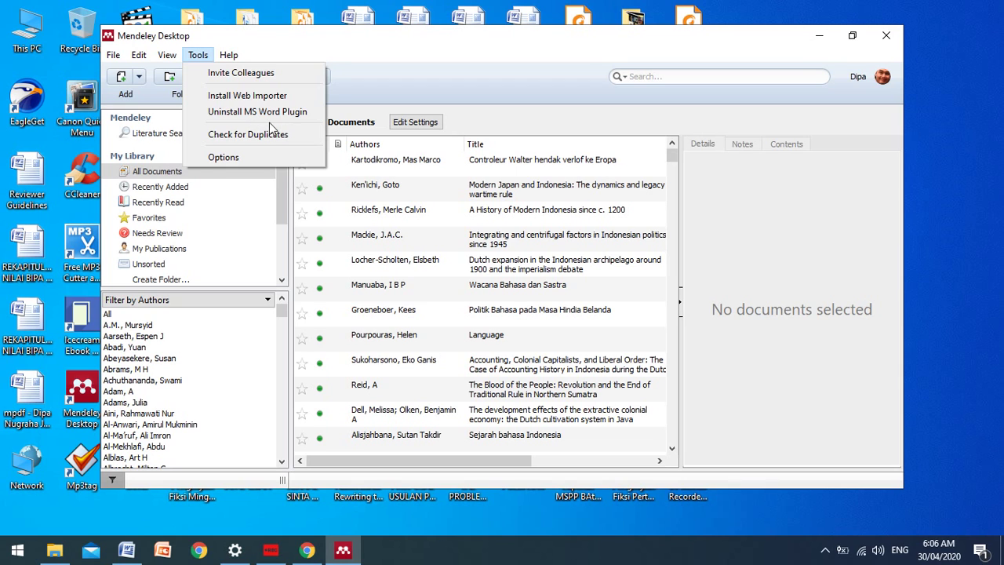
{"action": "left_click", "coordinate": [496, 65]}
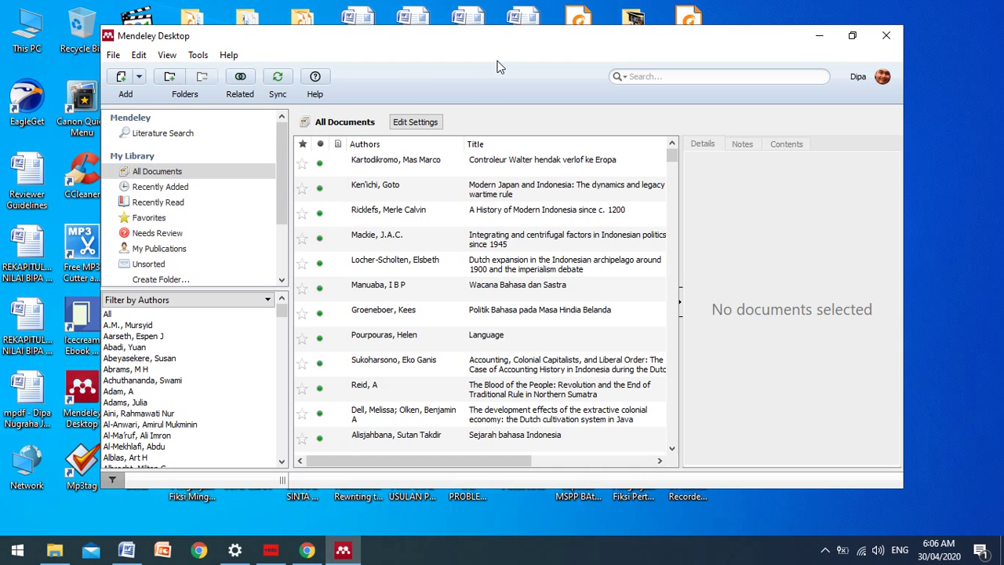
{"action": "left_click", "coordinate": [808, 38]}
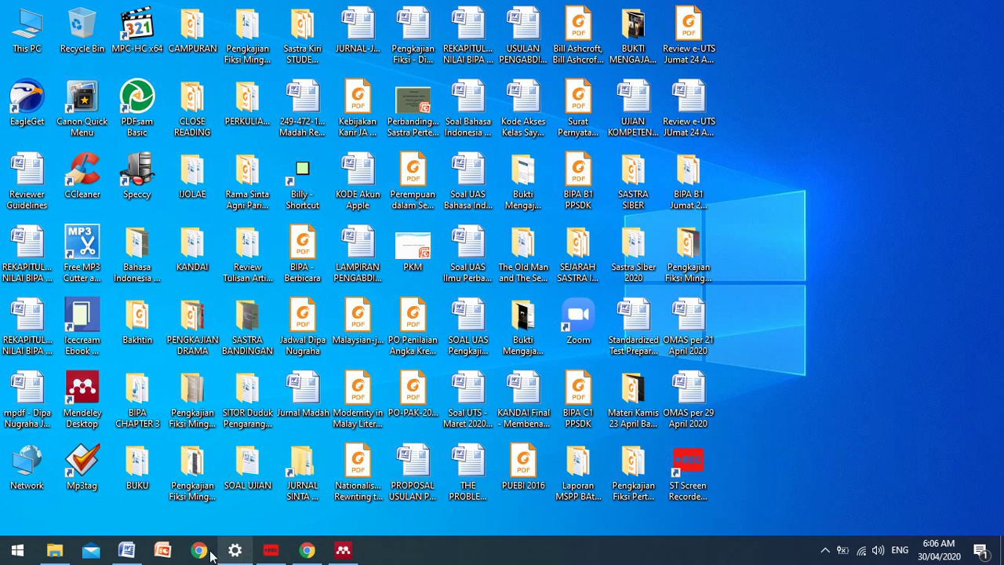
Switch to Word and copy the sentence "Bahasa Indonesia berasal dari bahasa Melayu Riau" without its full stop.
{"action": "left_click", "coordinate": [126, 549]}
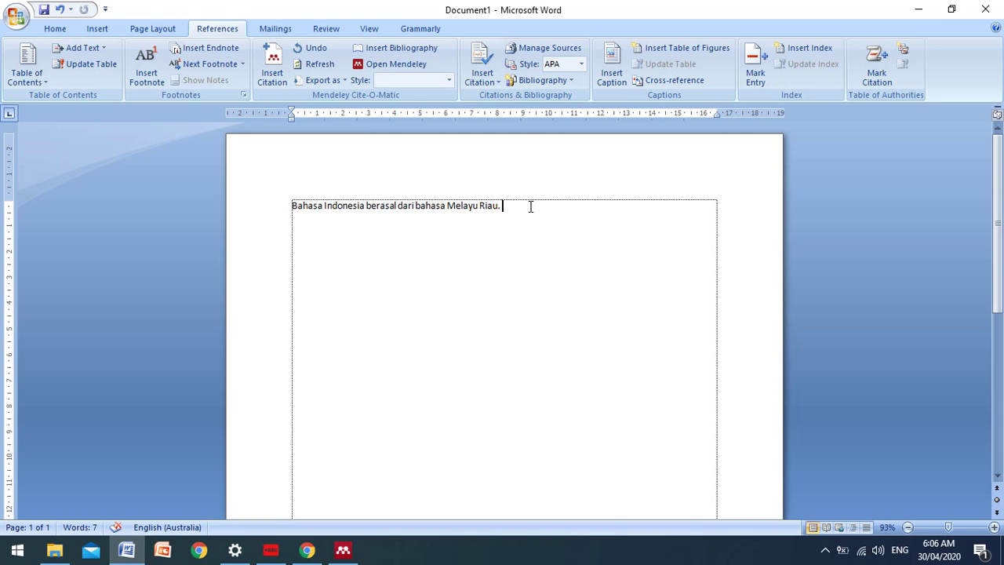
{"action": "left_click_drag", "start_coordinate": [499, 207], "coordinate": [293, 208]}
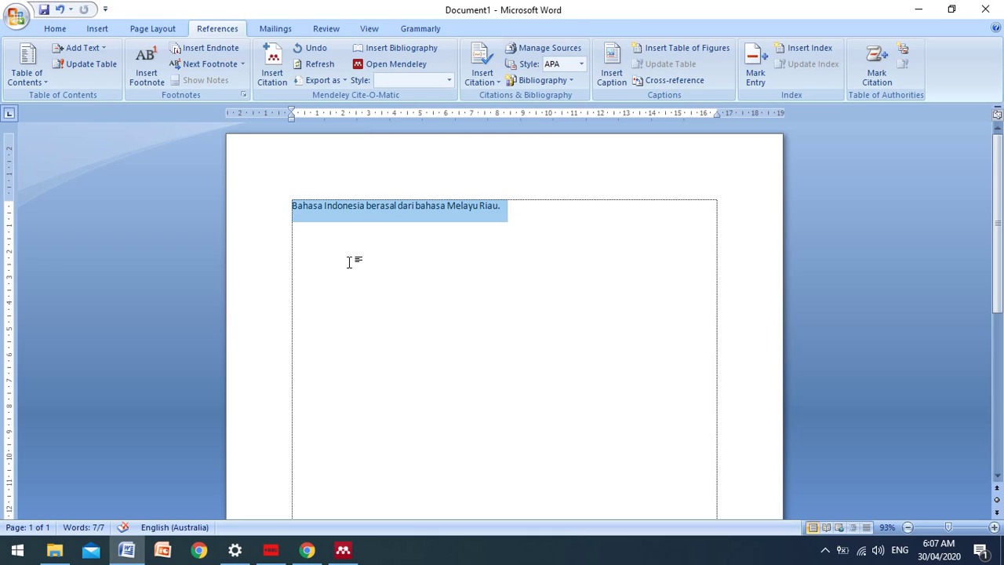
{"action": "left_click", "coordinate": [456, 253]}
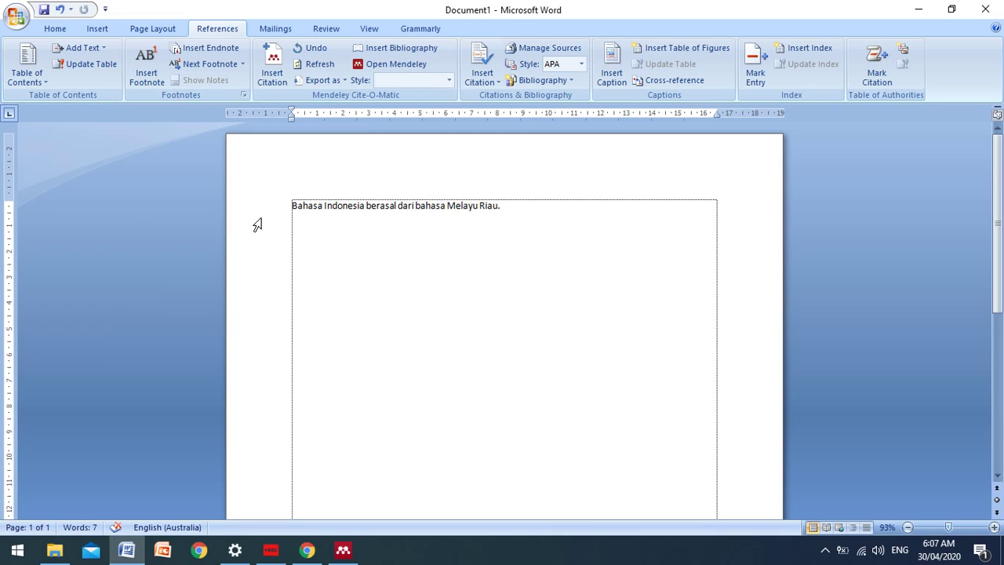
{"action": "left_click_drag", "start_coordinate": [291, 206], "coordinate": [497, 215]}
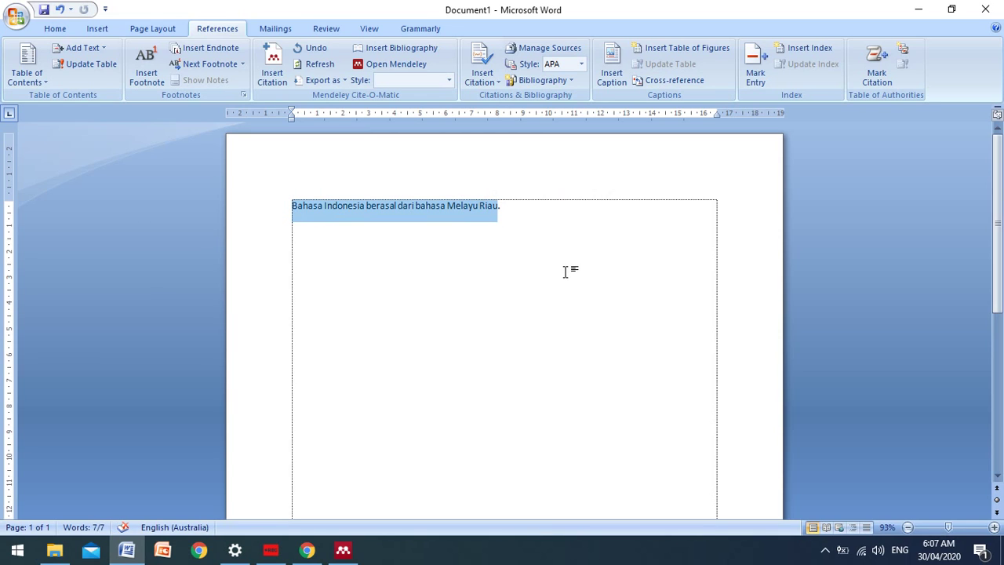
{"action": "key", "text": "ctrl+c"}
{"action": "left_click", "coordinate": [571, 273]}
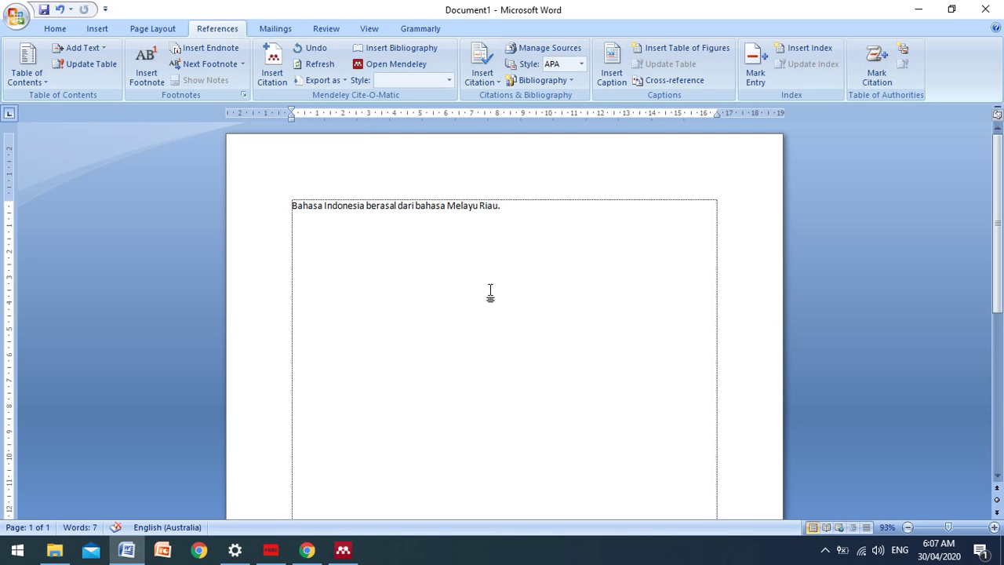
Switch to Chrome and search the web for the copied sentence followed by "pdf".
{"action": "left_click", "coordinate": [312, 545]}
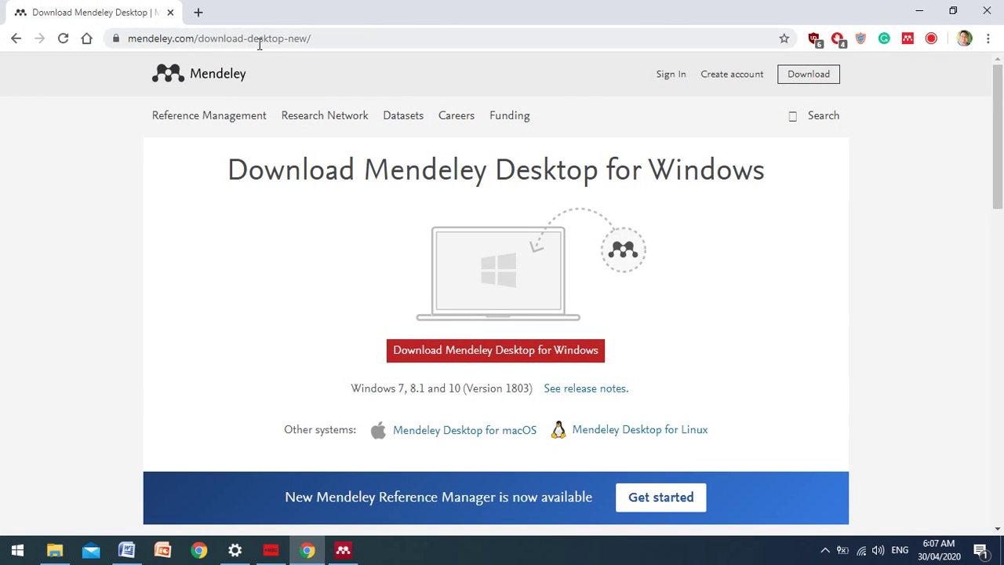
{"action": "left_click", "coordinate": [263, 39]}
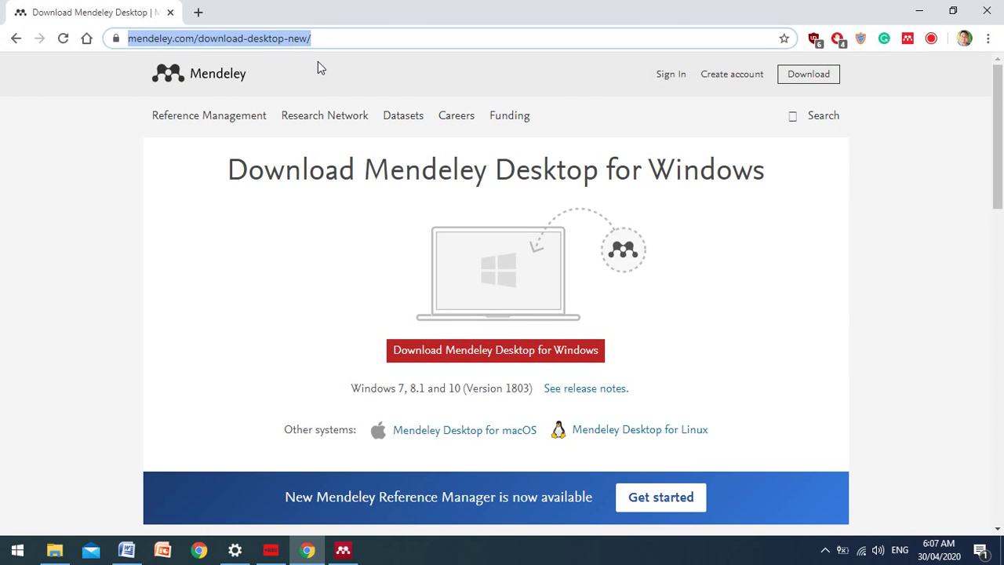
{"action": "key", "text": "ctrl+v"}
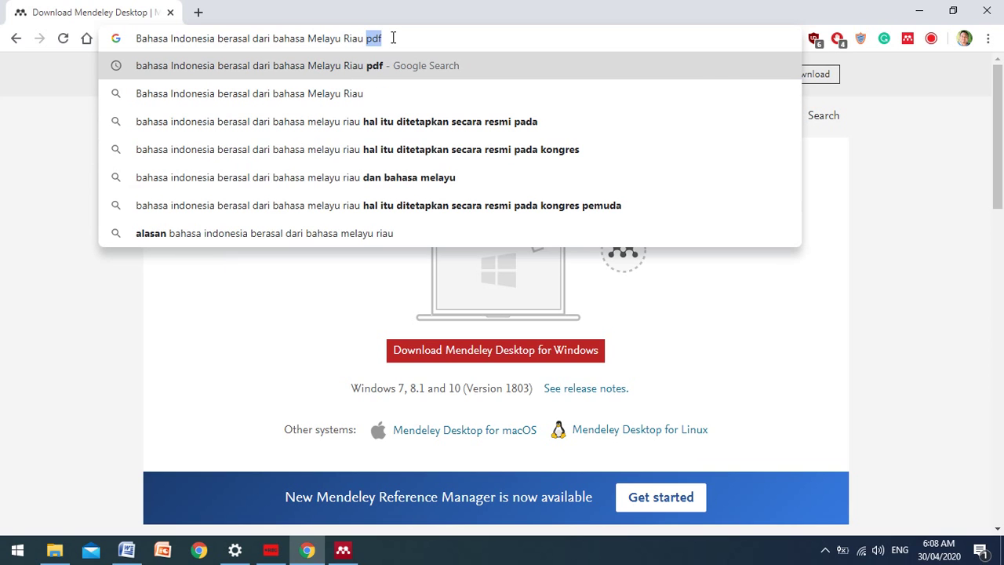
{"action": "key", "text": "BackSpace"}
{"action": "key", "text": "BackSpace"}
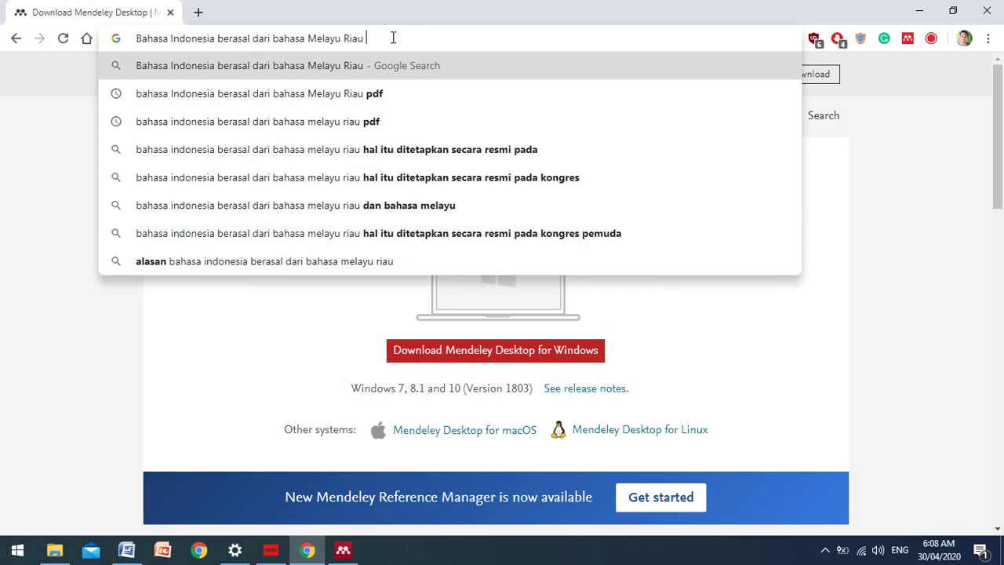
{"action": "type", "text": "pdf"}
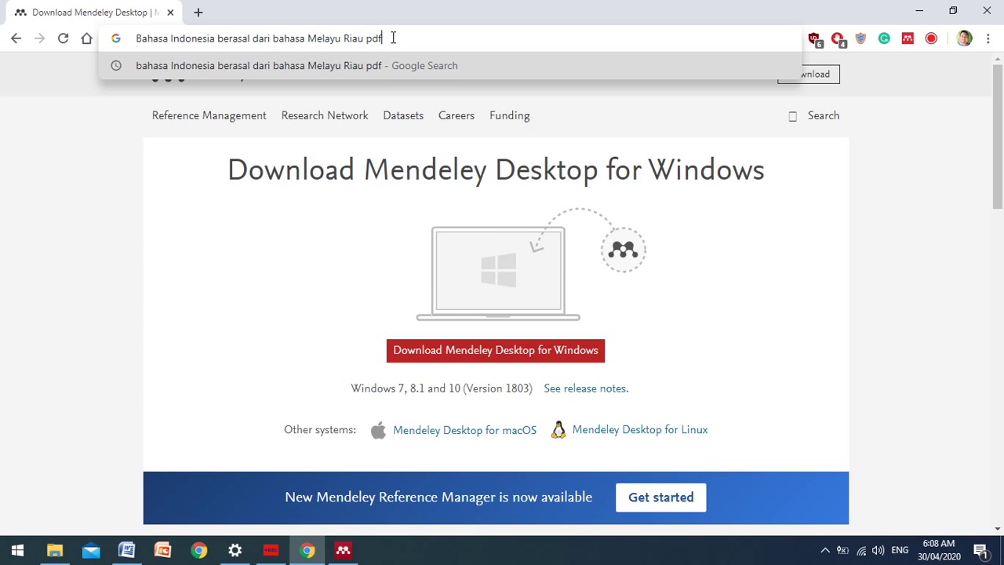
{"action": "key", "text": "Return"}
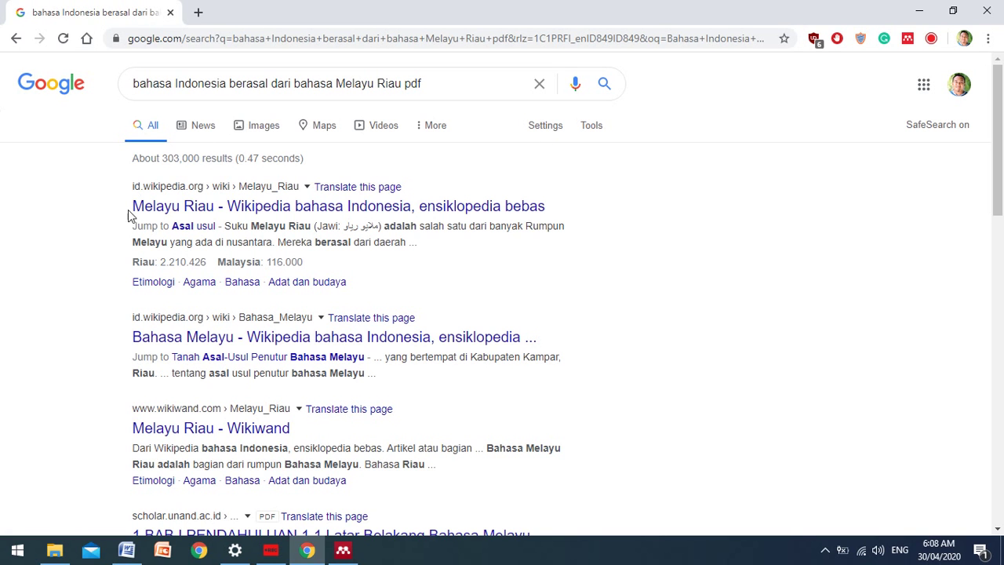
Examine the first page of search results for PDF sources supporting the claim about Bahasa Indonesia's origin.
{"action": "scroll", "coordinate": [648, 292], "scroll_direction": "down", "scroll_amount": 2}
{"action": "scroll", "coordinate": [648, 292], "scroll_direction": "down", "scroll_amount": 5}
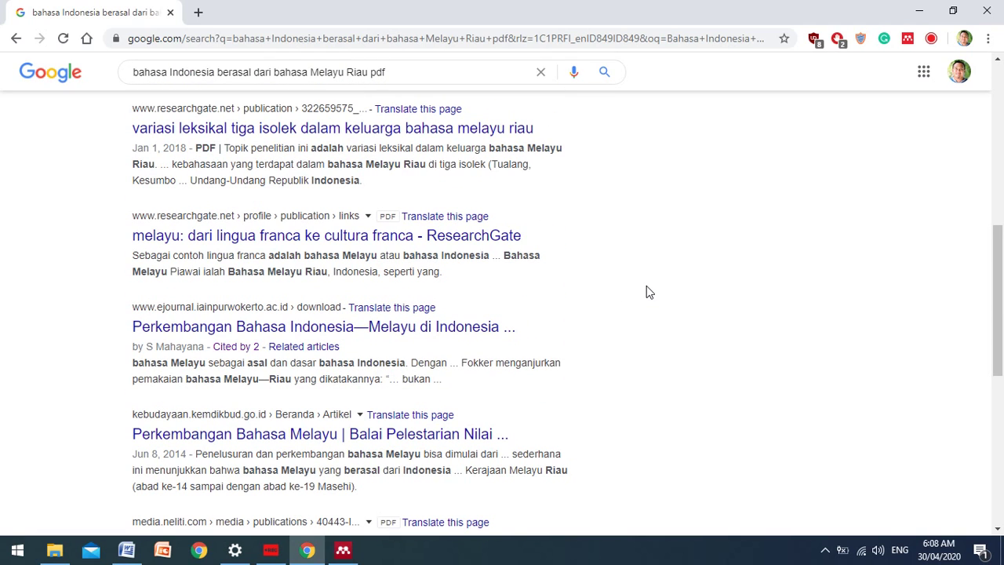
{"action": "scroll", "coordinate": [647, 287], "scroll_direction": "down", "scroll_amount": 2}
{"action": "scroll", "coordinate": [647, 287], "scroll_direction": "down", "scroll_amount": 1}
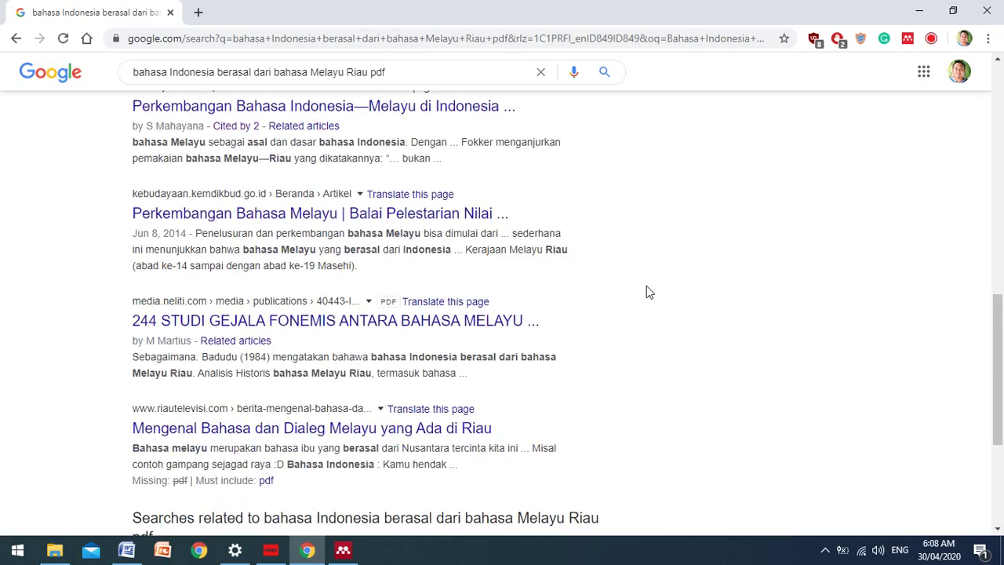
{"action": "scroll", "coordinate": [647, 291], "scroll_direction": "down", "scroll_amount": 3}
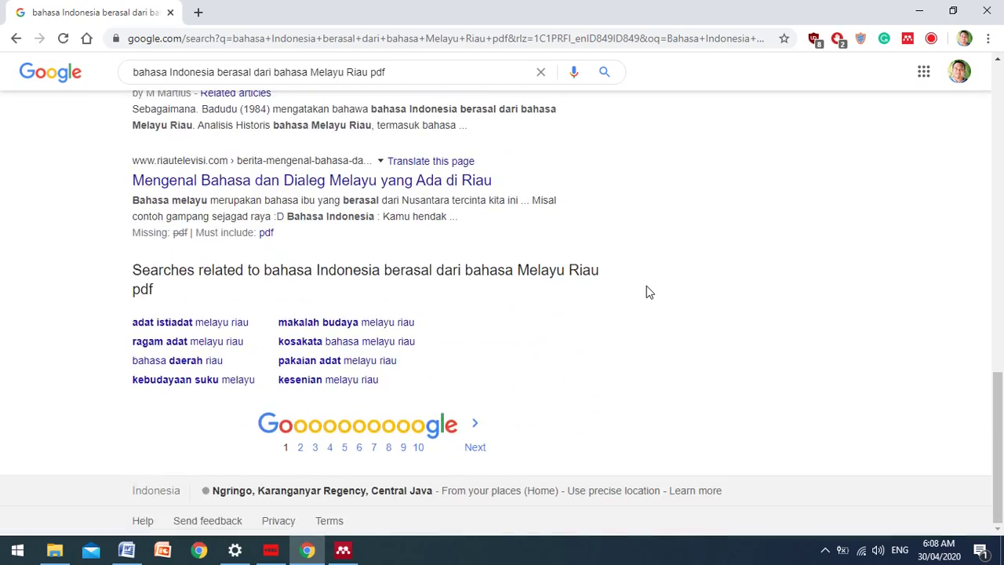
{"action": "scroll", "coordinate": [648, 291], "scroll_direction": "up", "scroll_amount": 10}
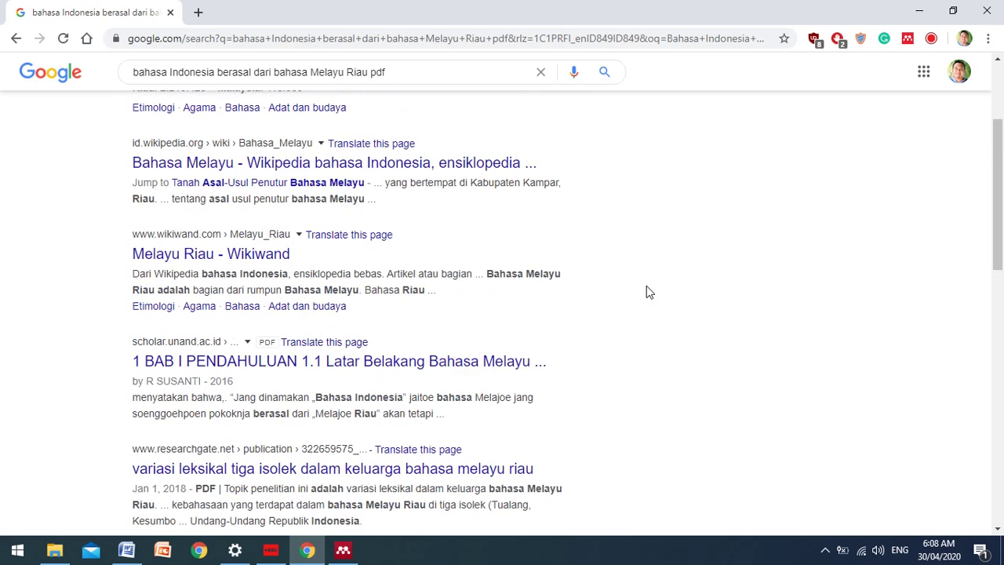
{"action": "scroll", "coordinate": [647, 292], "scroll_direction": "up", "scroll_amount": 3}
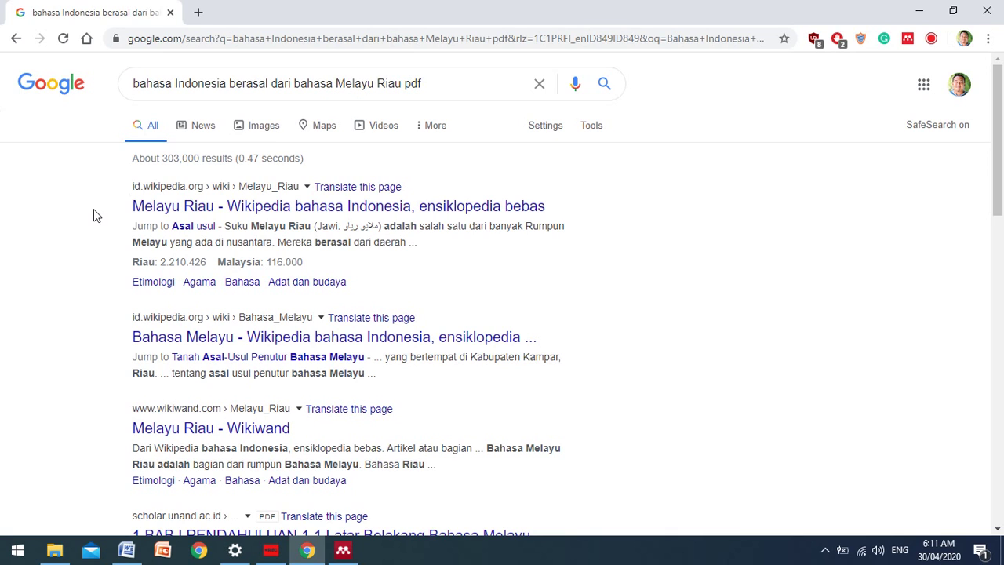
{"action": "scroll", "coordinate": [94, 209], "scroll_direction": "down", "scroll_amount": 1}
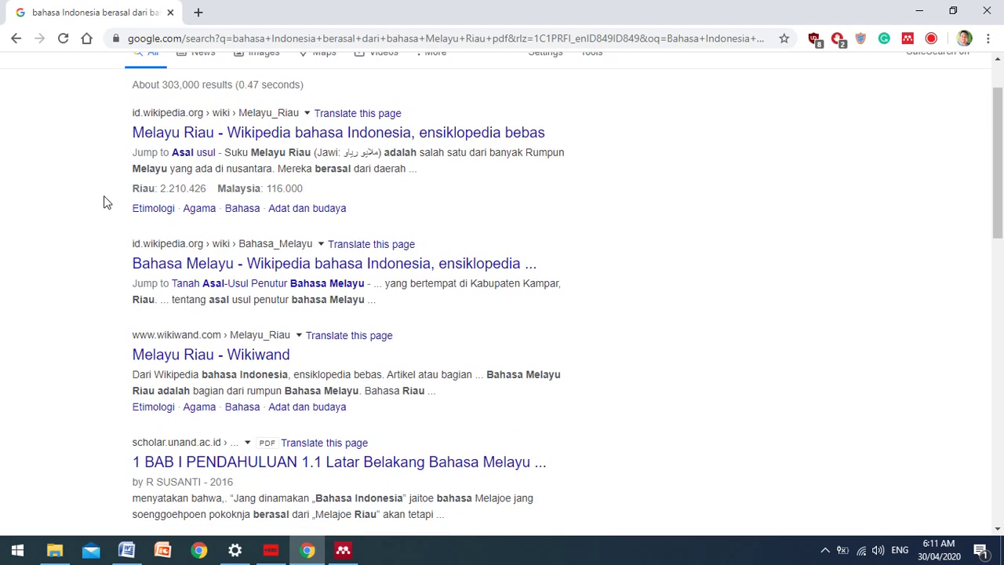
{"action": "scroll", "coordinate": [107, 202], "scroll_direction": "down", "scroll_amount": 2}
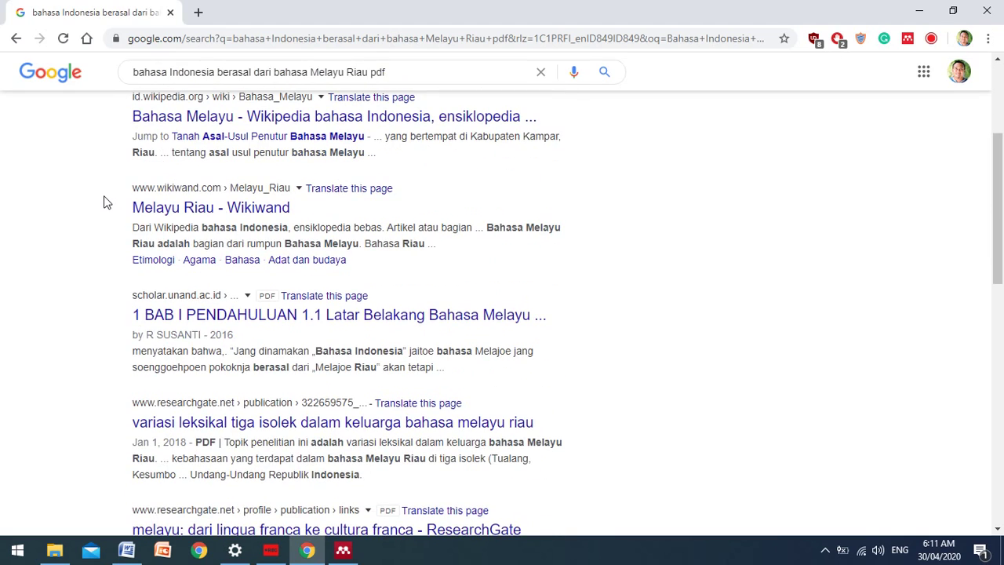
{"action": "scroll", "coordinate": [106, 202], "scroll_direction": "down", "scroll_amount": 6}
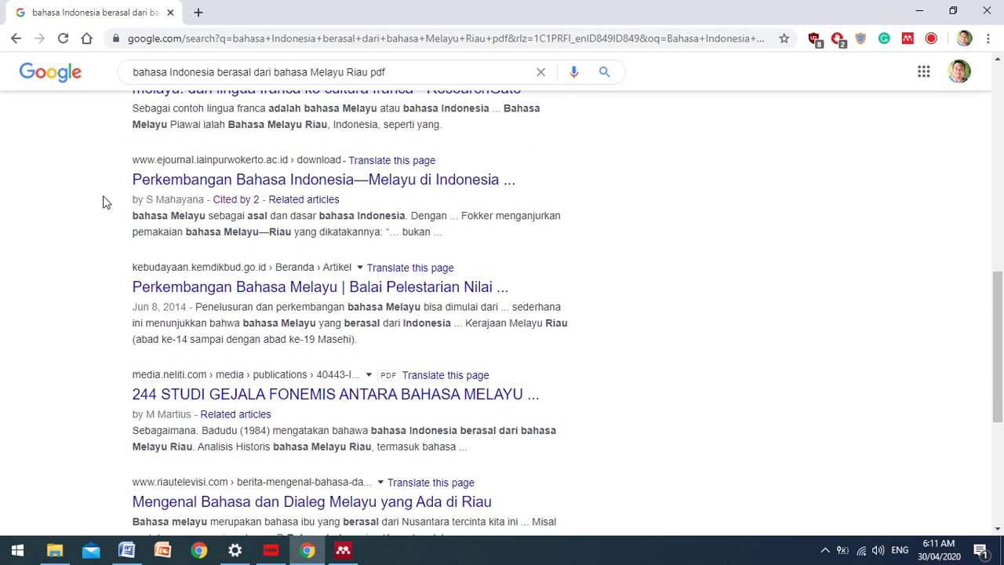
{"action": "scroll", "coordinate": [102, 202], "scroll_direction": "down", "scroll_amount": 4}
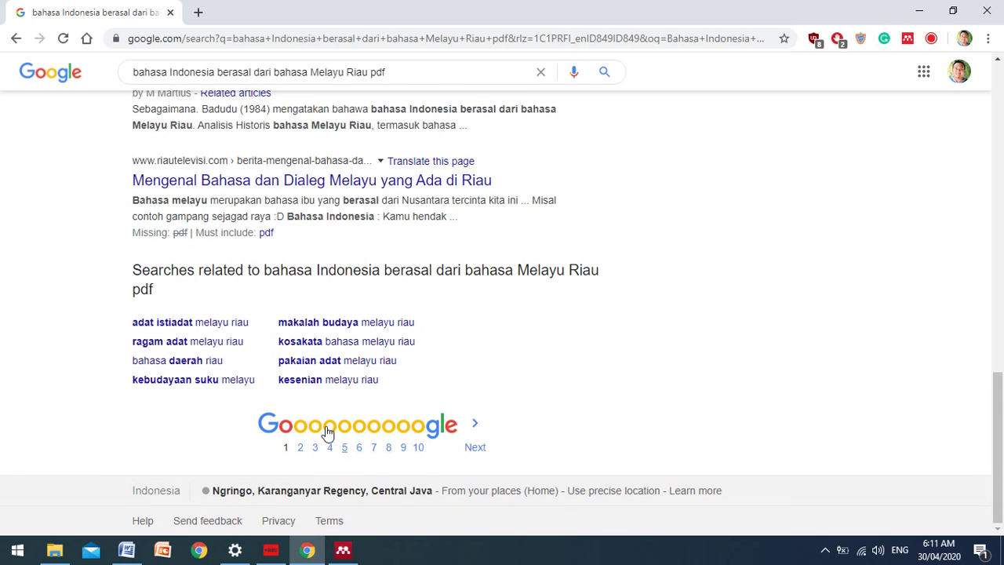
Download the "Perkembangan Bahasa Indonesia—Melayu di Indonesia" article from the ejournal.iainpurwokerto.ac.id search result and open the PDF.
{"action": "scroll", "coordinate": [700, 281], "scroll_direction": "up", "scroll_amount": 1}
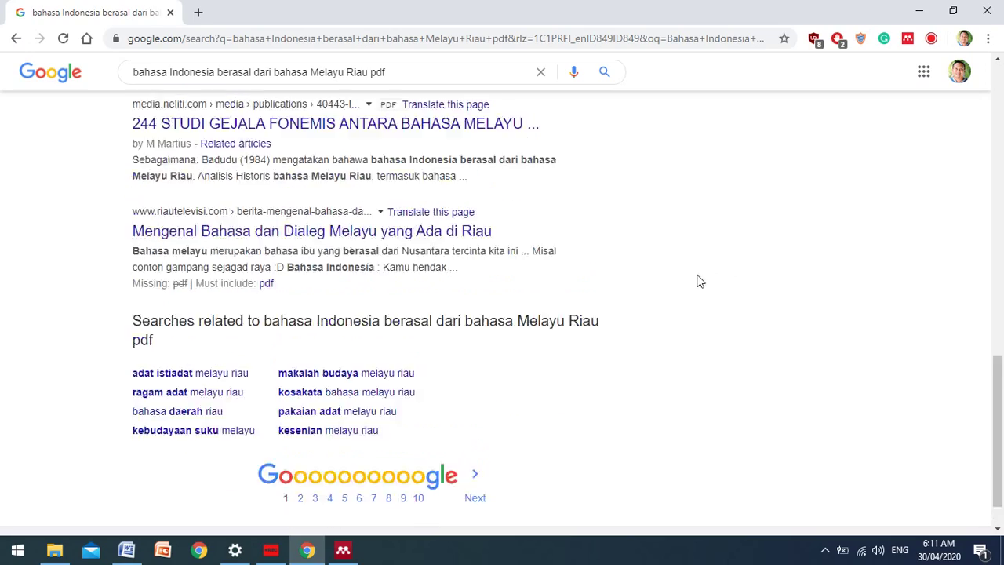
{"action": "scroll", "coordinate": [497, 321], "scroll_direction": "up", "scroll_amount": 7}
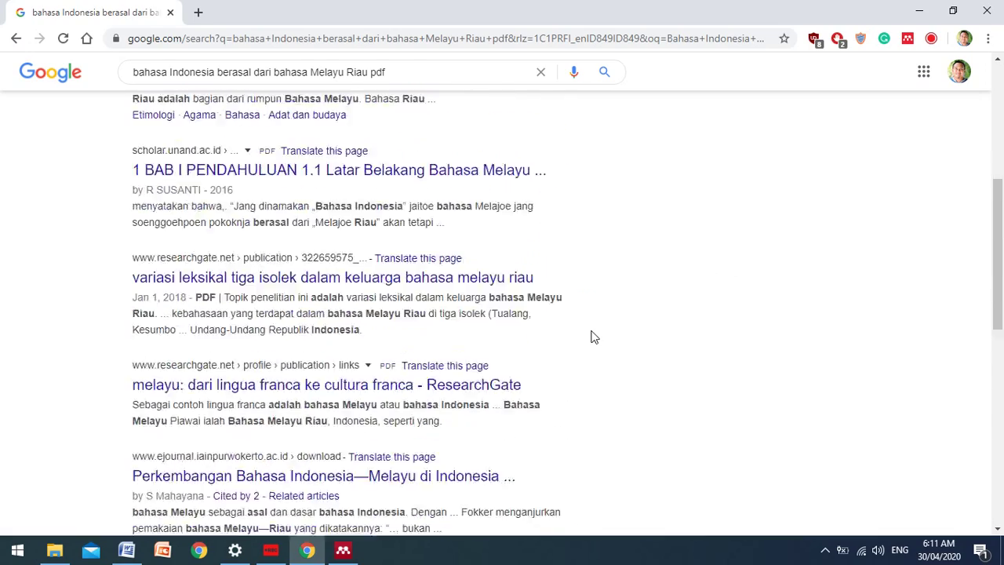
{"action": "scroll", "coordinate": [594, 338], "scroll_direction": "up", "scroll_amount": 5}
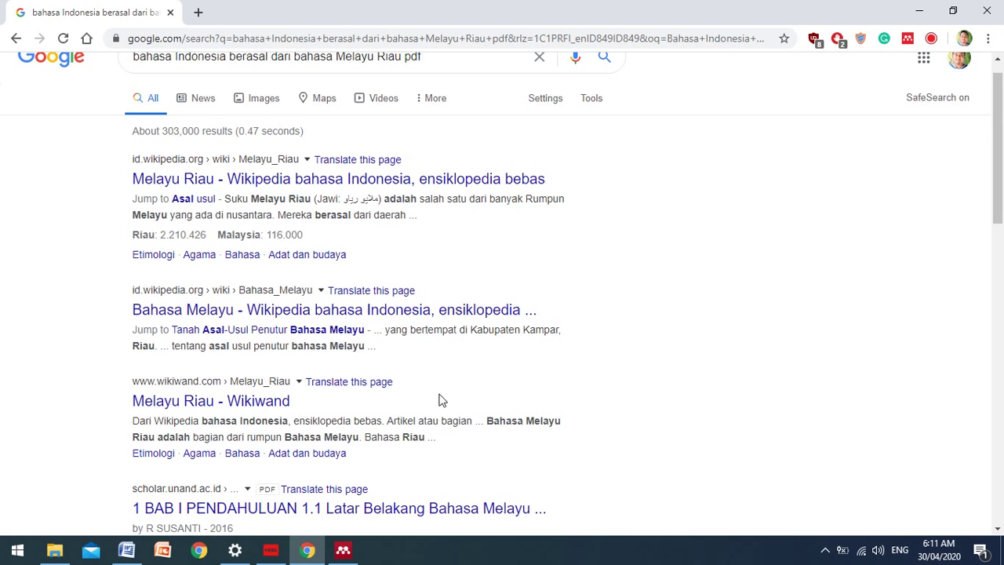
{"action": "scroll", "coordinate": [471, 392], "scroll_direction": "down", "scroll_amount": 4}
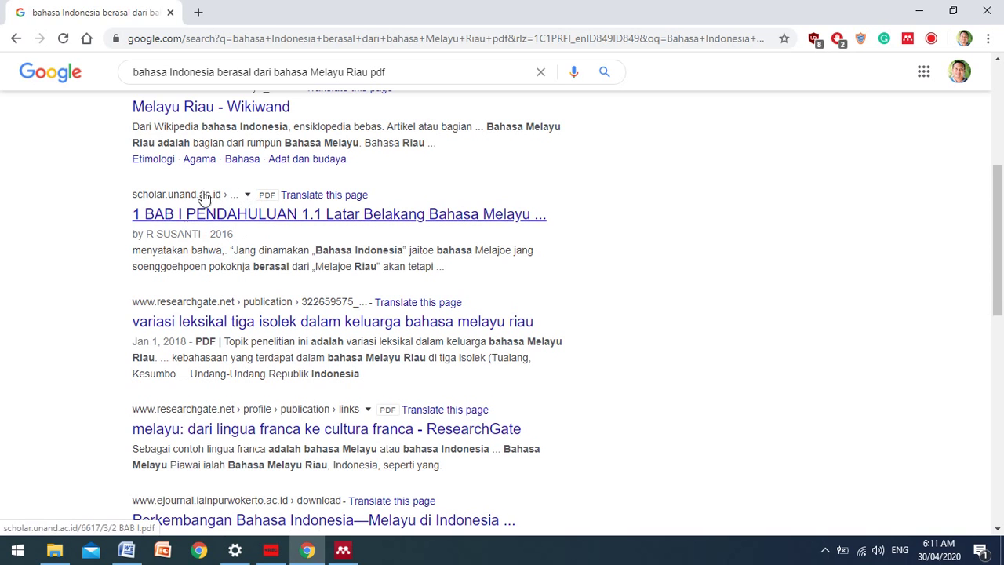
{"action": "scroll", "coordinate": [88, 267], "scroll_direction": "down", "scroll_amount": 2}
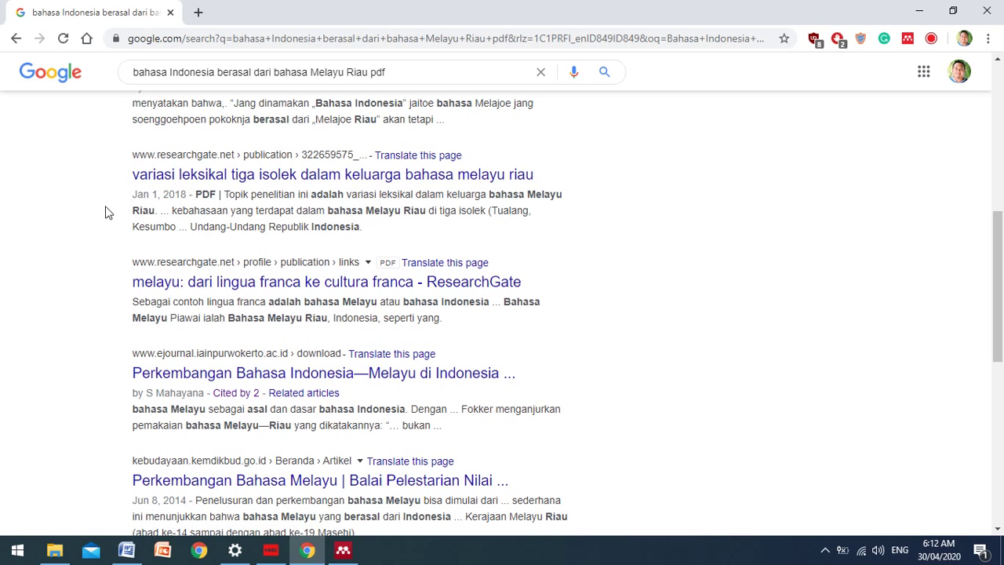
{"action": "scroll", "coordinate": [76, 249], "scroll_direction": "down", "scroll_amount": 1}
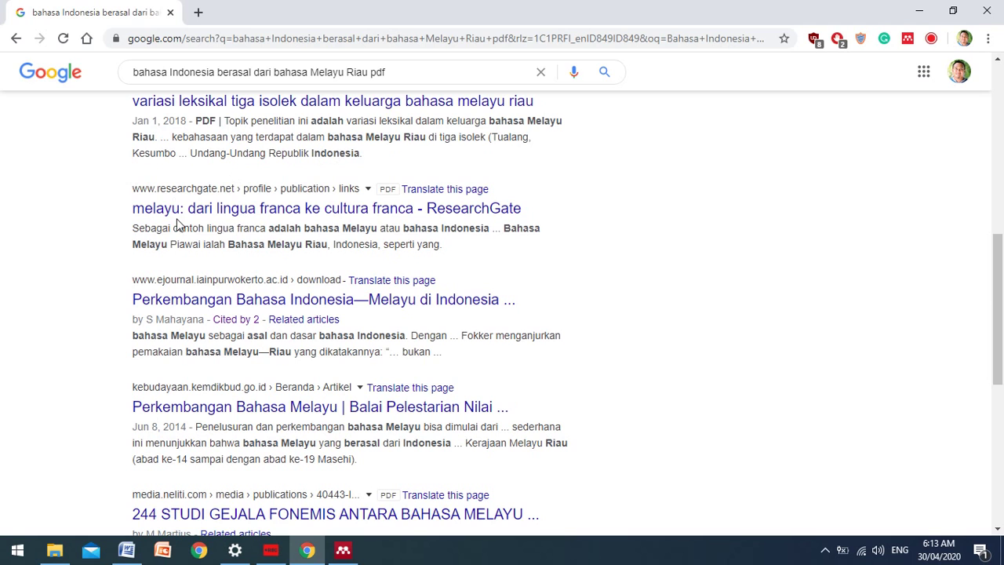
{"action": "scroll", "coordinate": [27, 327], "scroll_direction": "down", "scroll_amount": 1}
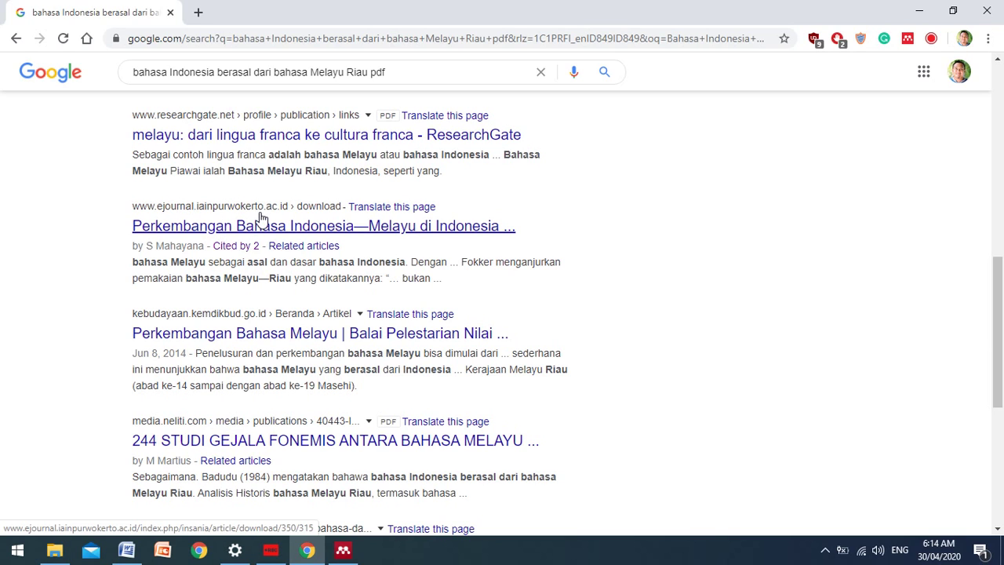
{"action": "left_click", "coordinate": [225, 233]}
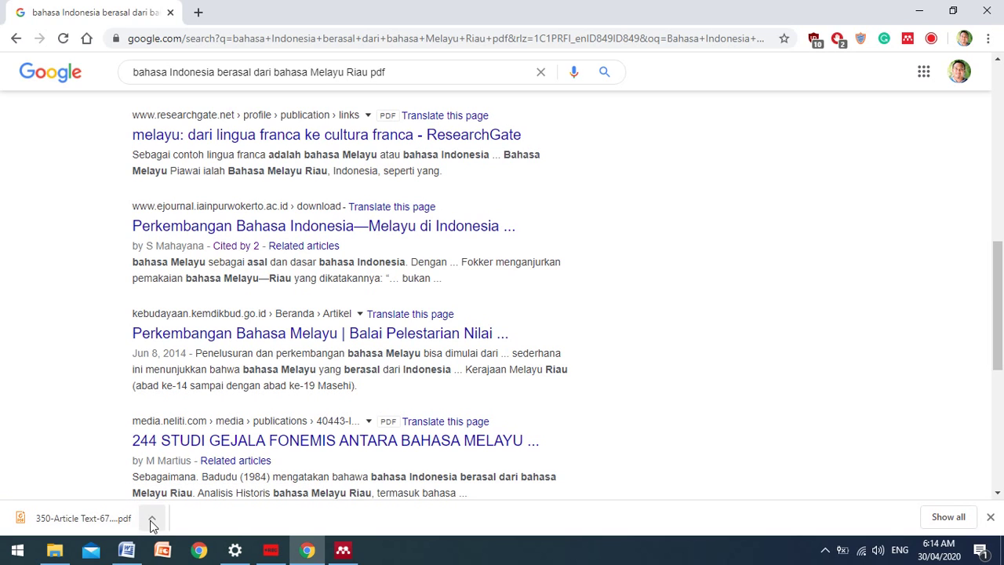
{"action": "left_click", "coordinate": [106, 516]}
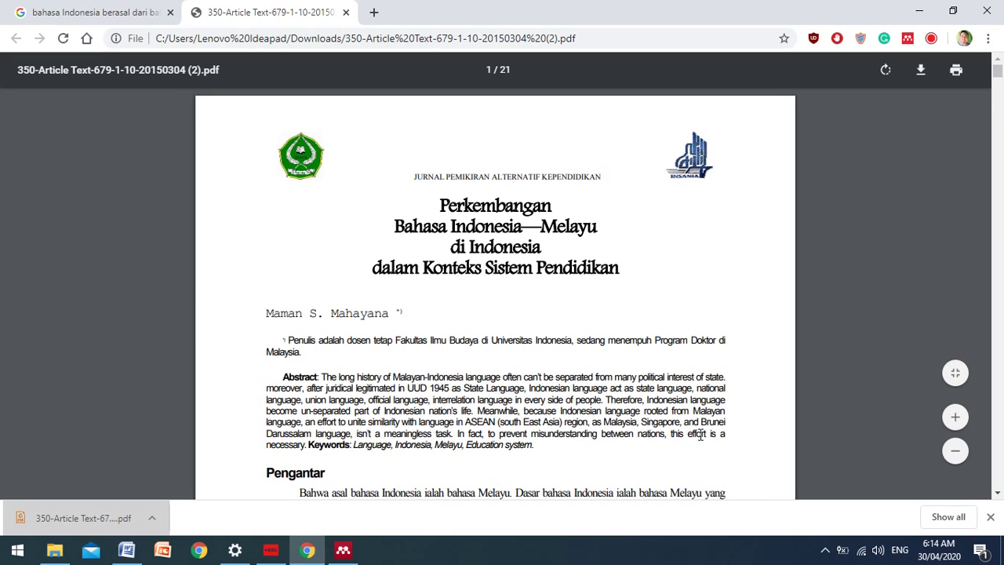
Examine the article's title, author, abstract and introduction, and the journal details in the first page's footer.
{"action": "scroll", "coordinate": [552, 320], "scroll_direction": "down", "scroll_amount": 3}
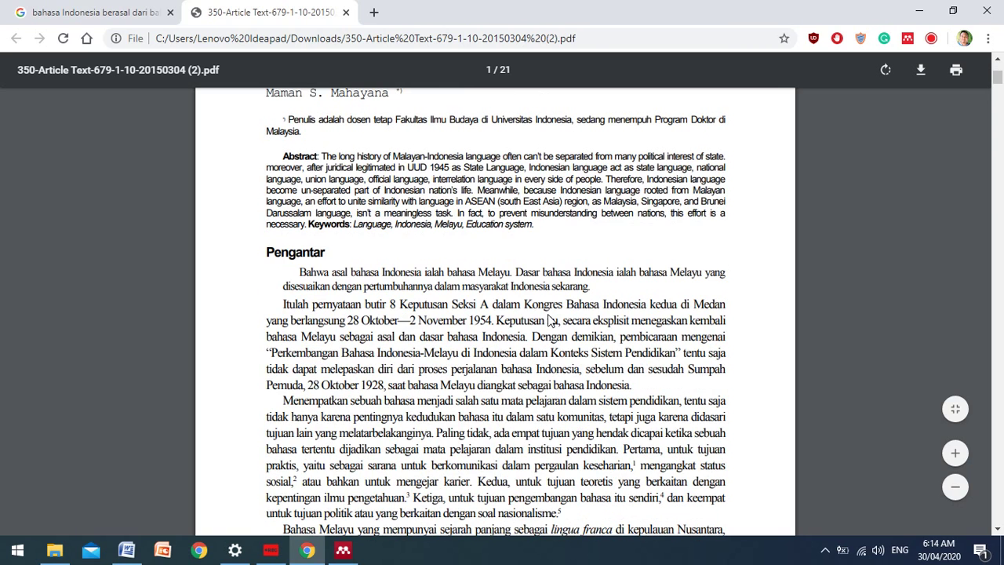
{"action": "scroll", "coordinate": [551, 320], "scroll_direction": "up", "scroll_amount": 2}
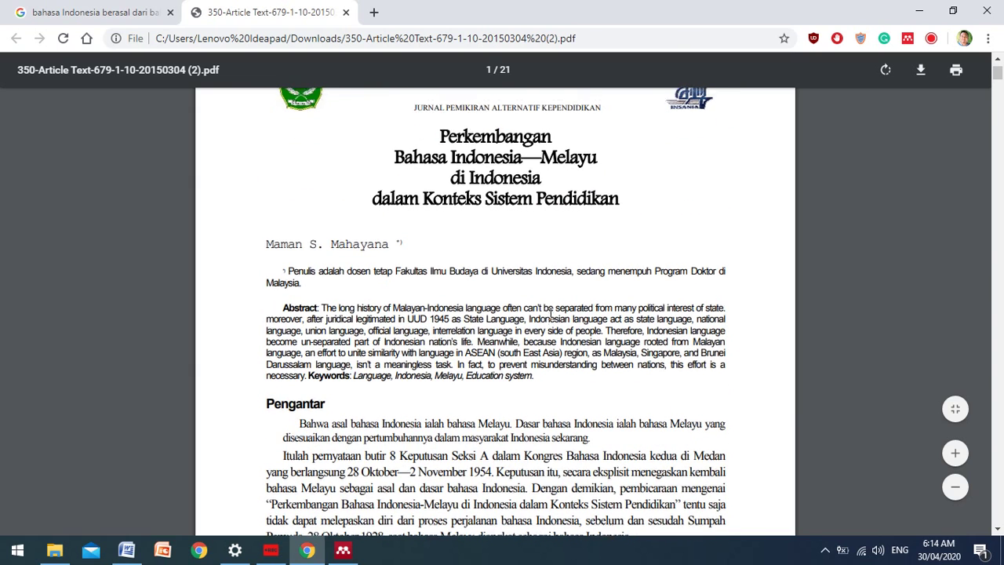
{"action": "scroll", "coordinate": [551, 314], "scroll_direction": "up", "scroll_amount": 1}
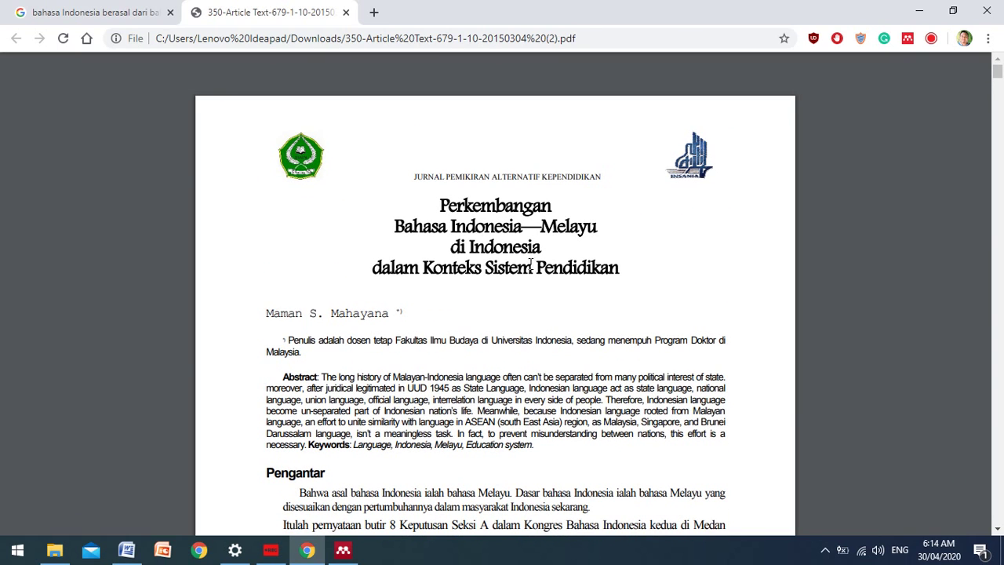
{"action": "scroll", "coordinate": [529, 262], "scroll_direction": "down", "scroll_amount": 1}
{"action": "scroll", "coordinate": [528, 262], "scroll_direction": "down", "scroll_amount": 6}
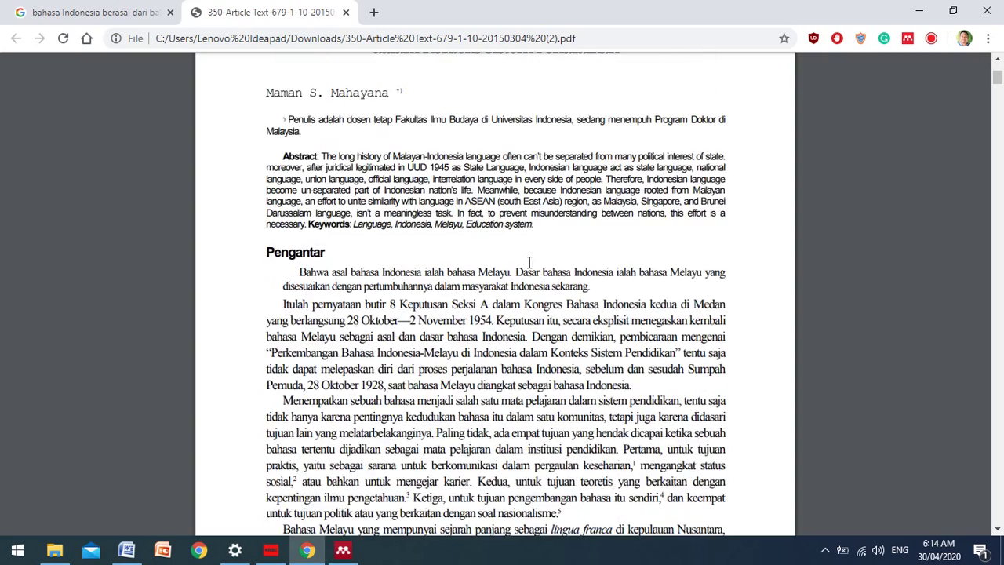
{"action": "scroll", "coordinate": [529, 262], "scroll_direction": "up", "scroll_amount": 4}
{"action": "scroll", "coordinate": [529, 262], "scroll_direction": "up", "scroll_amount": 3}
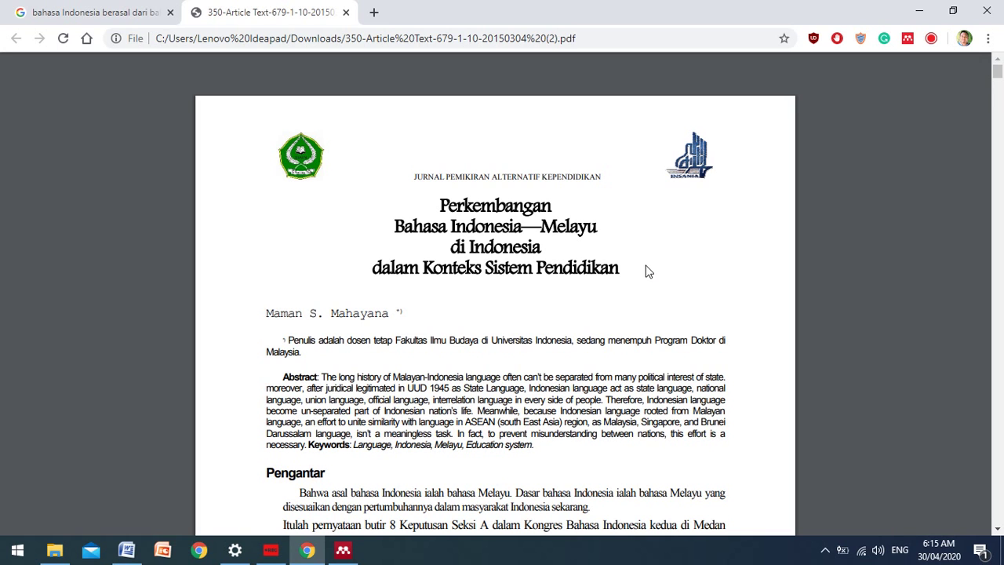
{"action": "scroll", "coordinate": [649, 271], "scroll_direction": "down", "scroll_amount": 5}
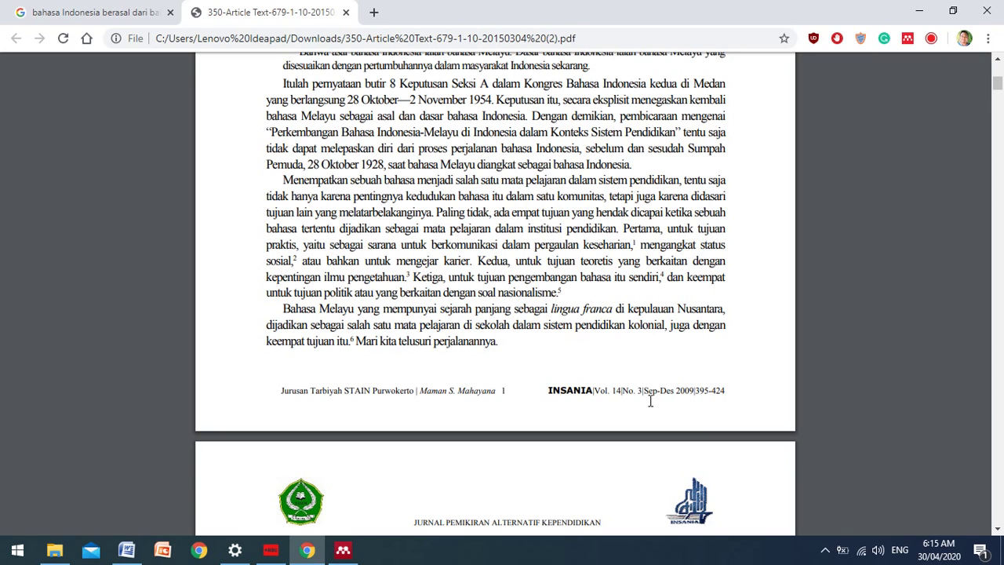
{"action": "scroll", "coordinate": [717, 383], "scroll_direction": "up", "scroll_amount": 6}
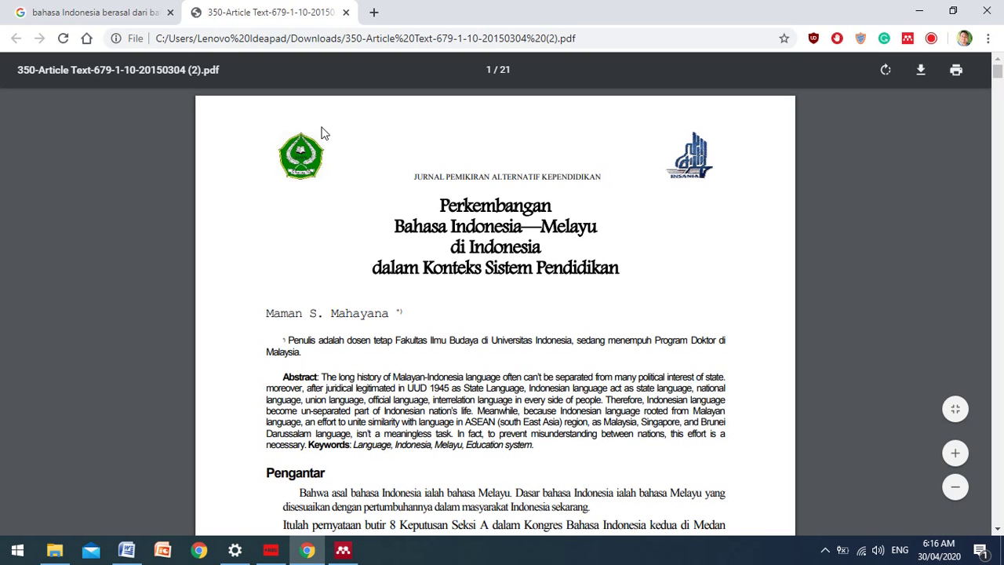
Look through the article's body and the reference list on its last page, and return to the first page.
{"action": "scroll", "coordinate": [612, 217], "scroll_direction": "down", "scroll_amount": 7}
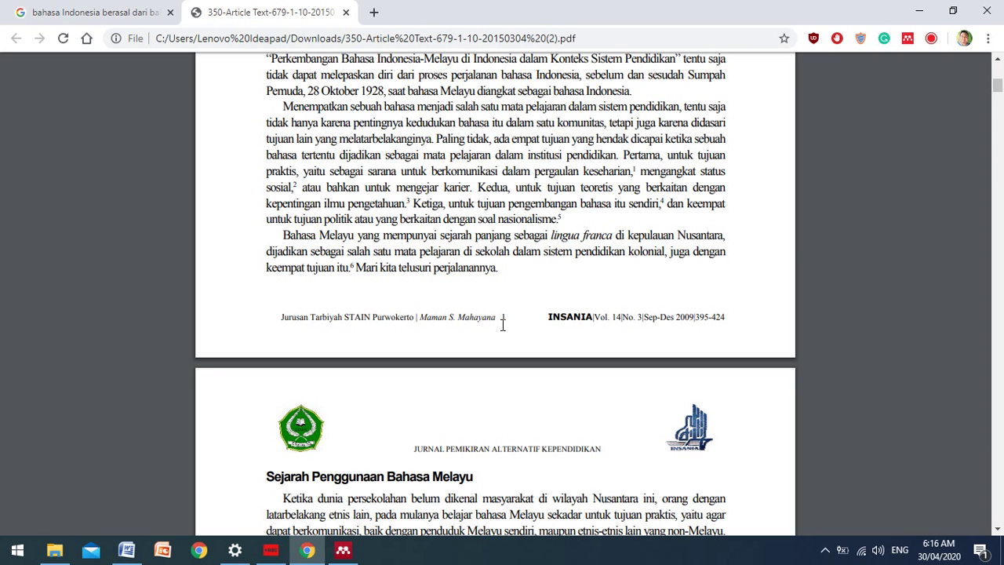
{"action": "scroll", "coordinate": [506, 329], "scroll_direction": "down", "scroll_amount": 9}
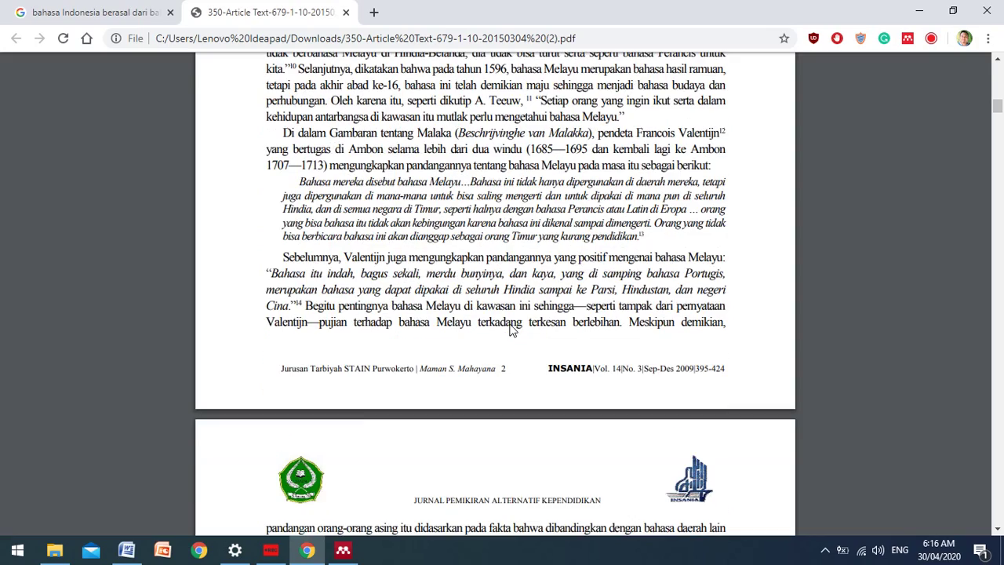
{"action": "scroll", "coordinate": [604, 392], "scroll_direction": "down", "scroll_amount": 15}
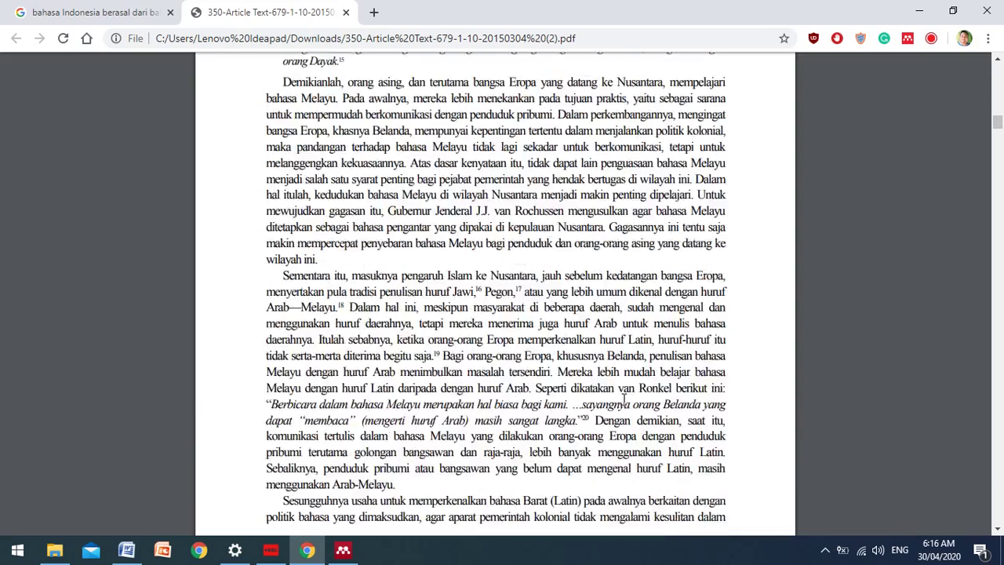
{"action": "left_click_drag", "start_coordinate": [998, 157], "coordinate": [1001, 524]}
{"action": "scroll", "coordinate": [513, 459], "scroll_direction": "down", "scroll_amount": 2}
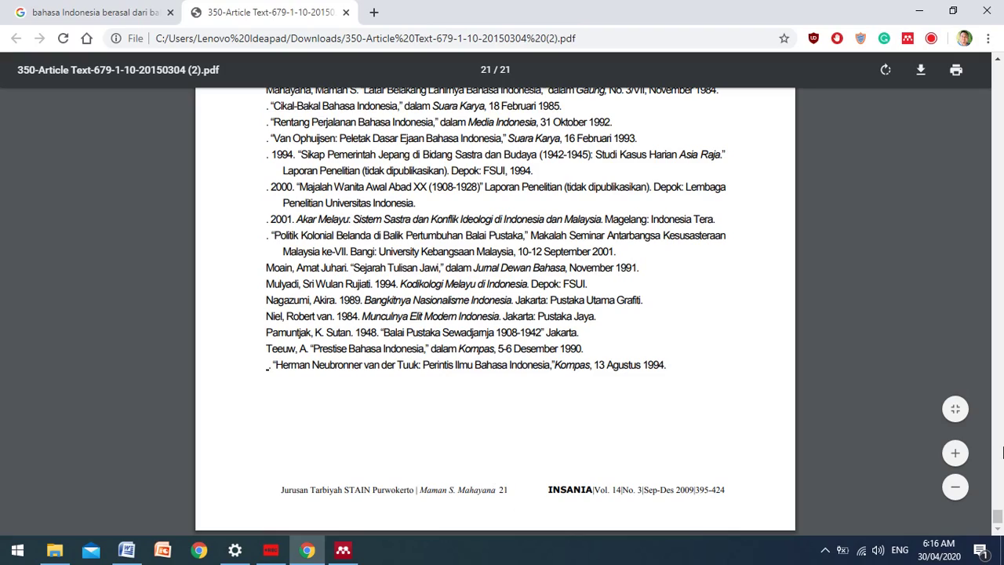
{"action": "left_click_drag", "start_coordinate": [996, 518], "coordinate": [997, 71]}
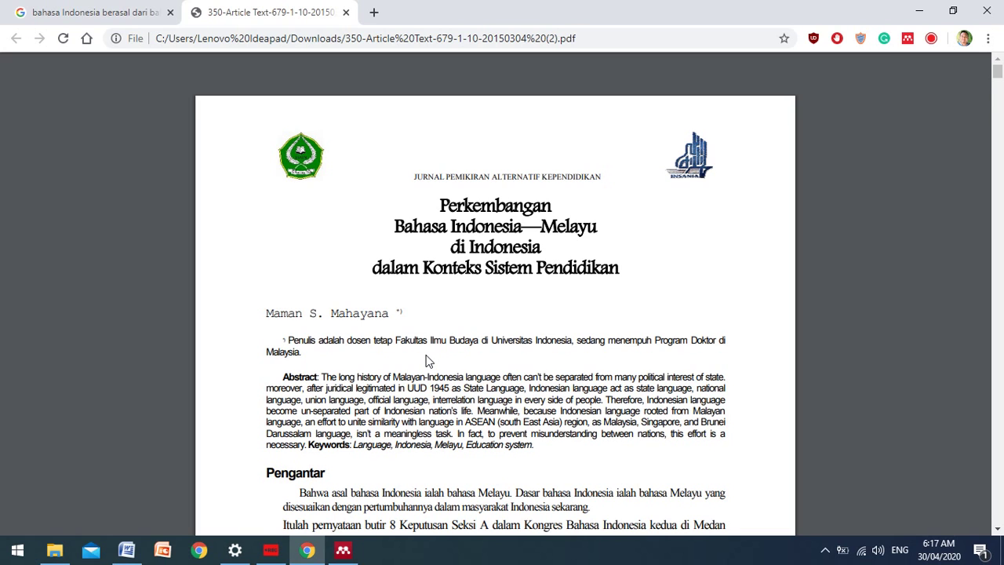
Read the article's "Pengantar" section for statements on the Malay origin of Bahasa Indonesia.
{"action": "scroll", "coordinate": [429, 361], "scroll_direction": "down", "scroll_amount": 1}
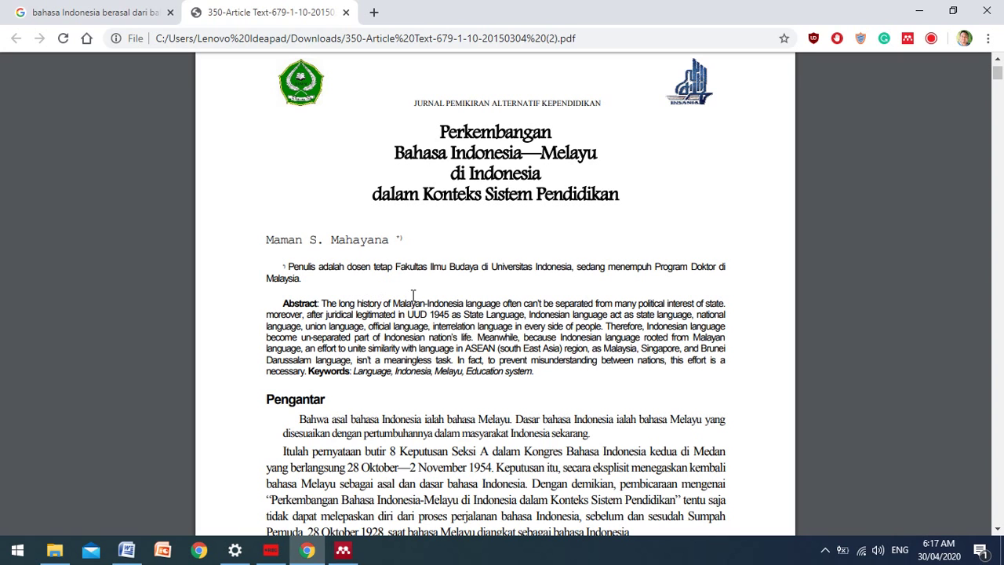
{"action": "scroll", "coordinate": [426, 272], "scroll_direction": "down", "scroll_amount": 5}
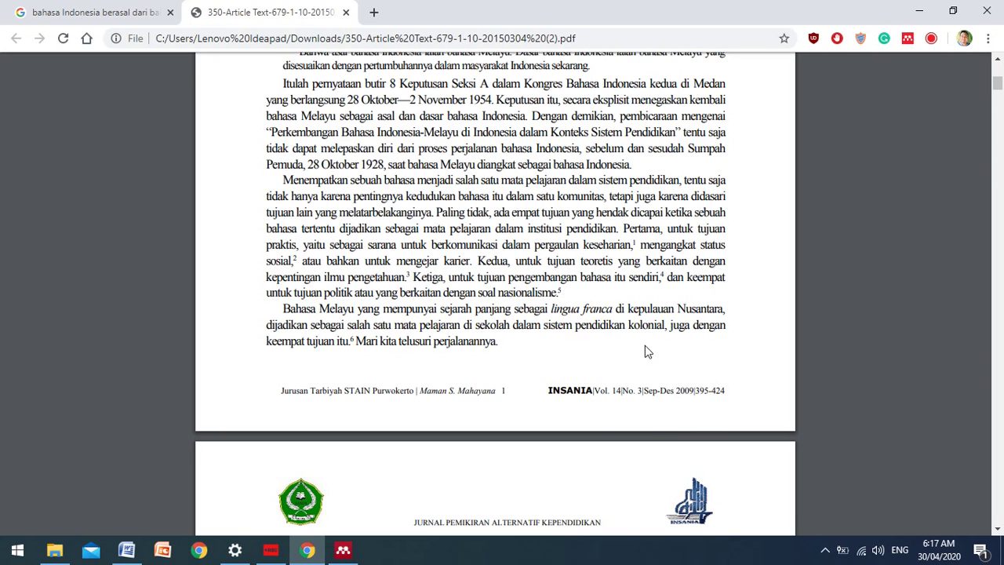
{"action": "scroll", "coordinate": [644, 345], "scroll_direction": "up", "scroll_amount": 1}
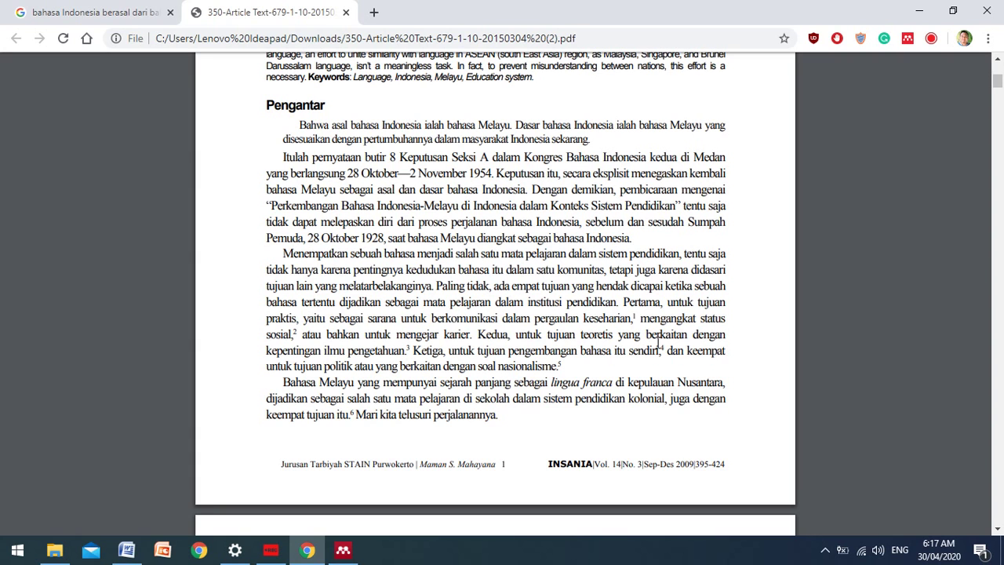
{"action": "scroll", "coordinate": [658, 345], "scroll_direction": "up", "scroll_amount": 1}
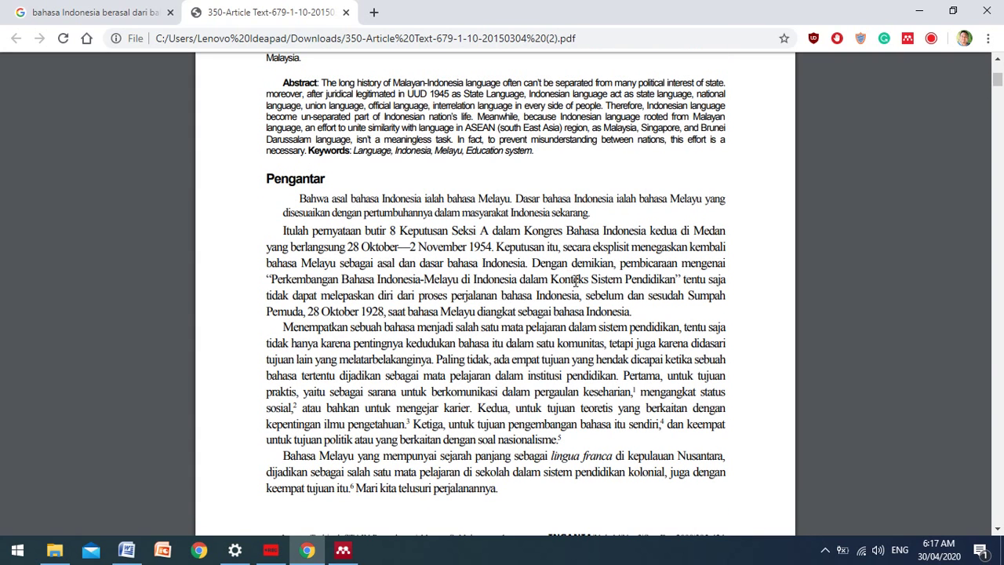
{"action": "scroll", "coordinate": [576, 280], "scroll_direction": "up", "scroll_amount": 1}
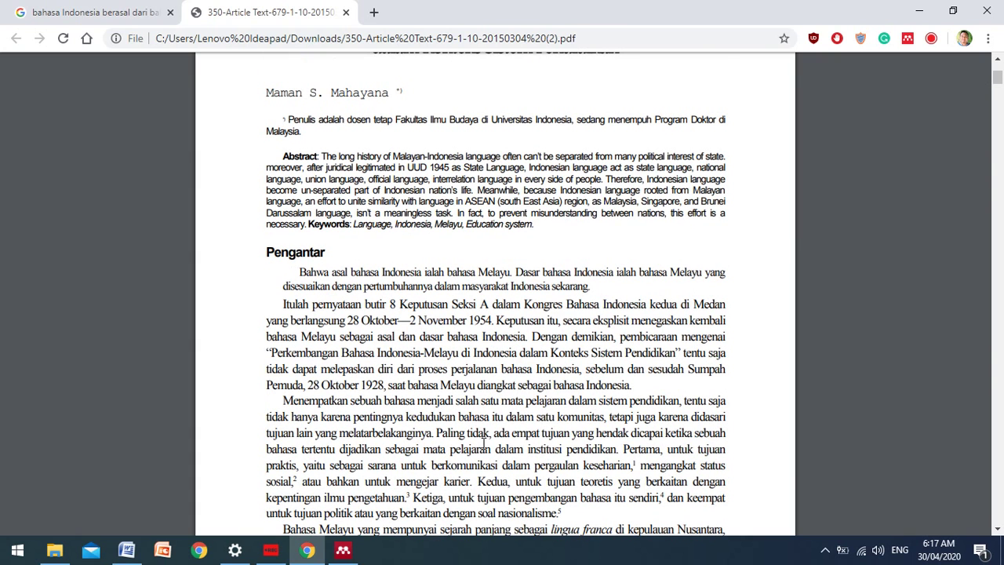
{"action": "scroll", "coordinate": [508, 443], "scroll_direction": "up", "scroll_amount": 2}
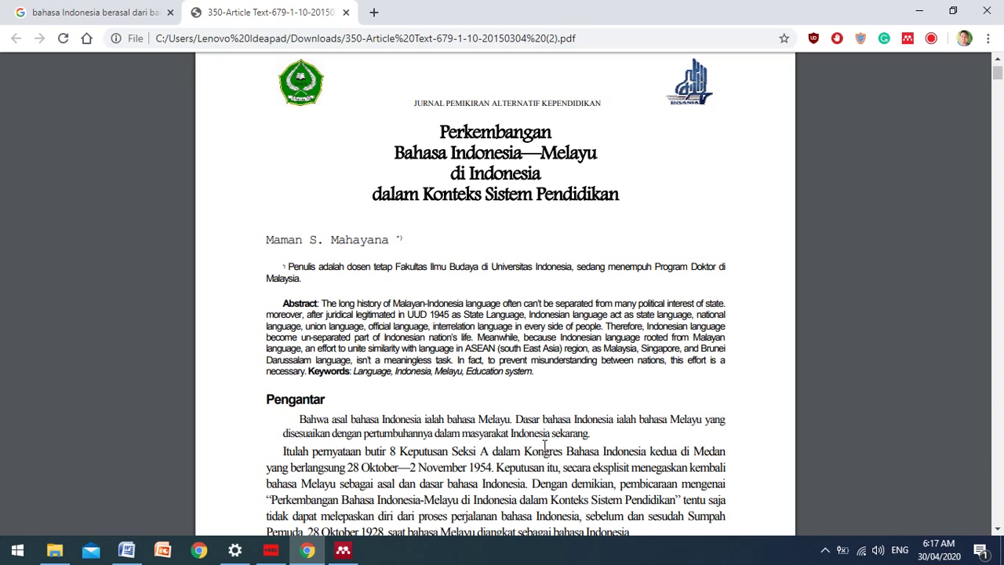
{"action": "scroll", "coordinate": [564, 419], "scroll_direction": "up", "scroll_amount": 1}
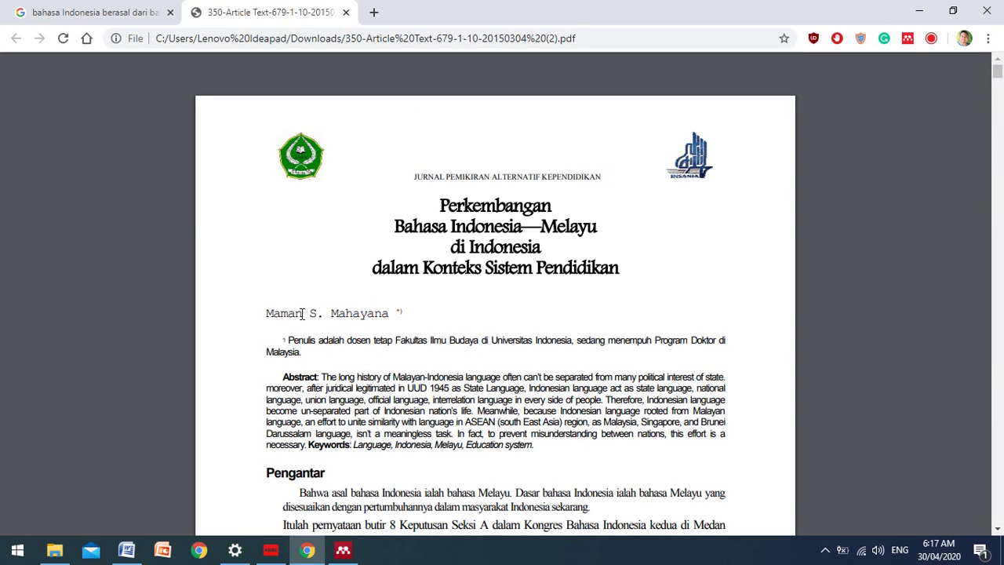
Check the sentence in the Word document, then search the article PDF in Chrome for "melayu riau" and go through the matches.
{"action": "left_click", "coordinate": [126, 550]}
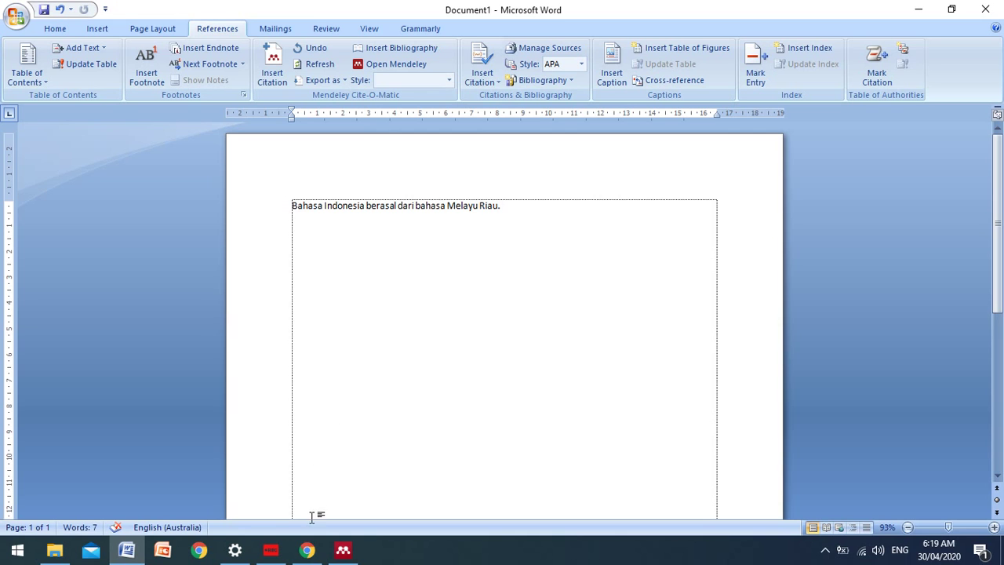
{"action": "left_click", "coordinate": [307, 552]}
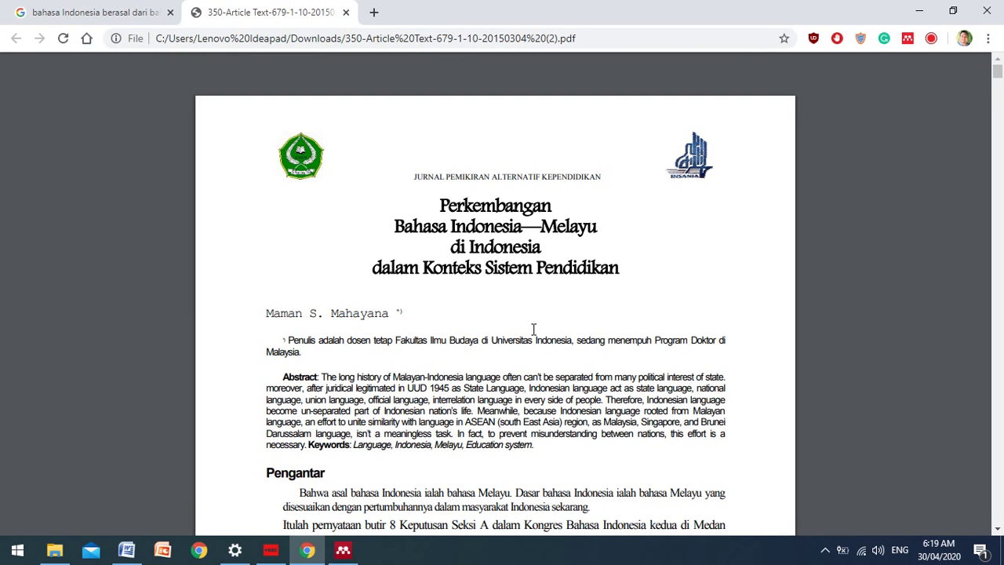
{"action": "left_click", "coordinate": [988, 37]}
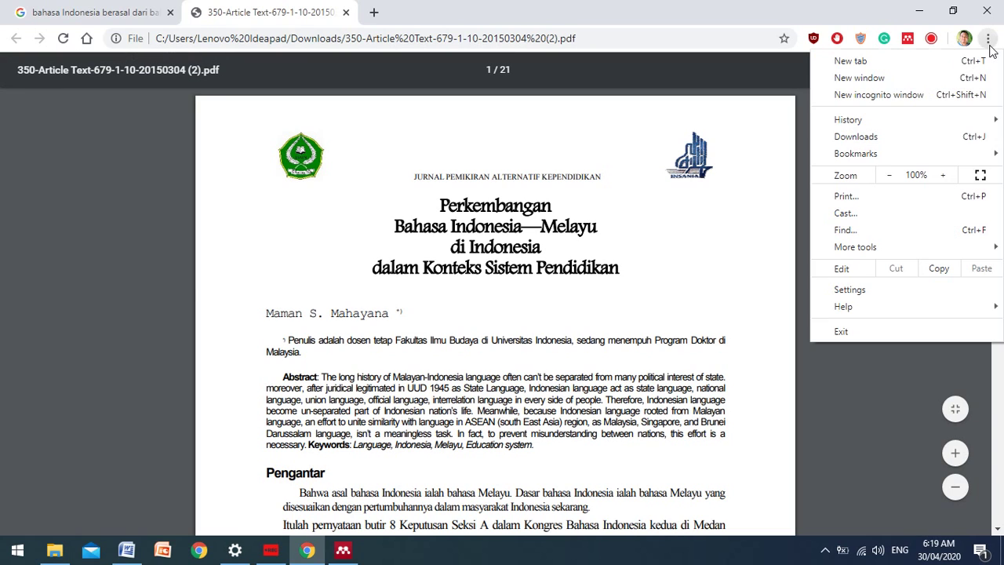
{"action": "left_click", "coordinate": [861, 226]}
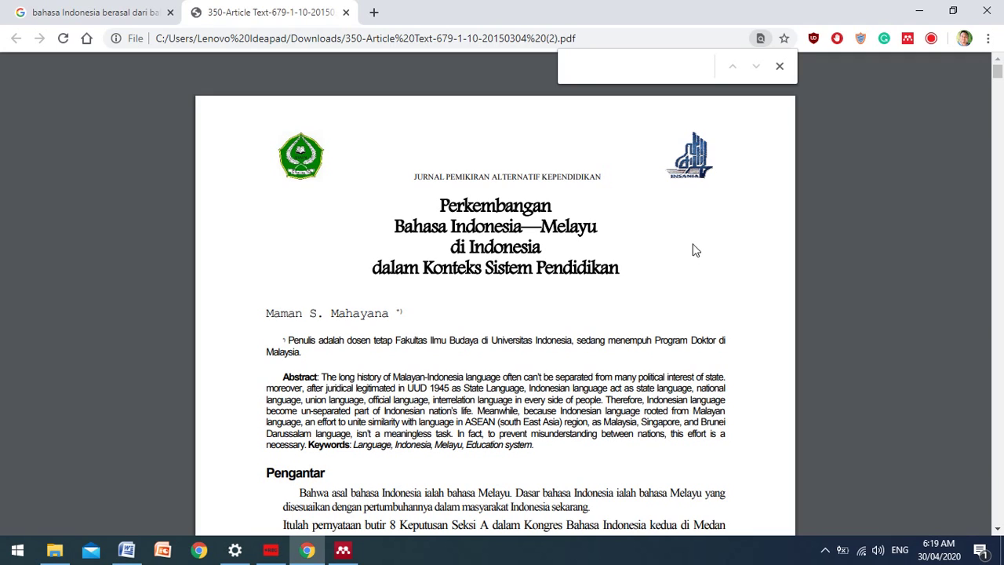
{"action": "left_click", "coordinate": [780, 68]}
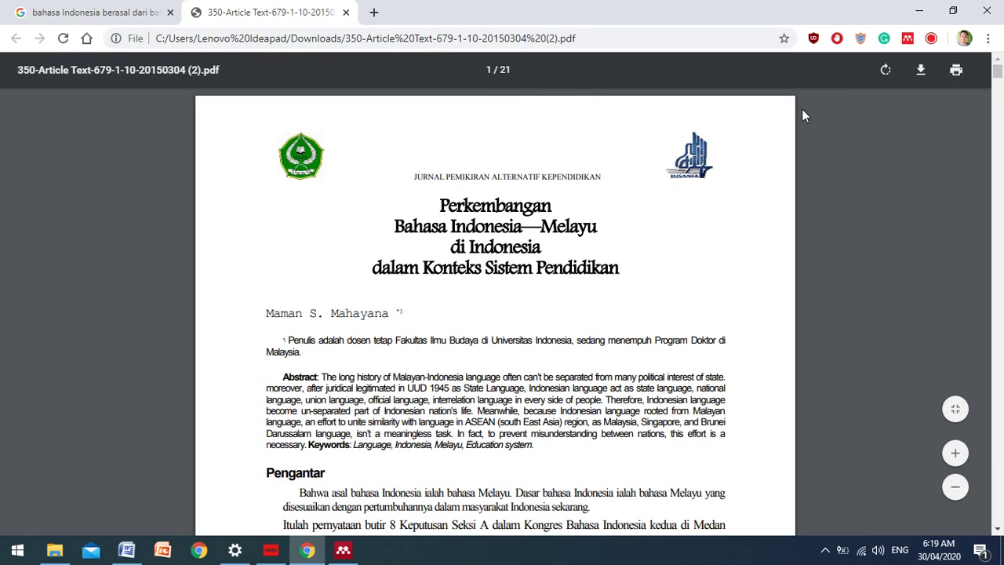
{"action": "left_click", "coordinate": [987, 40]}
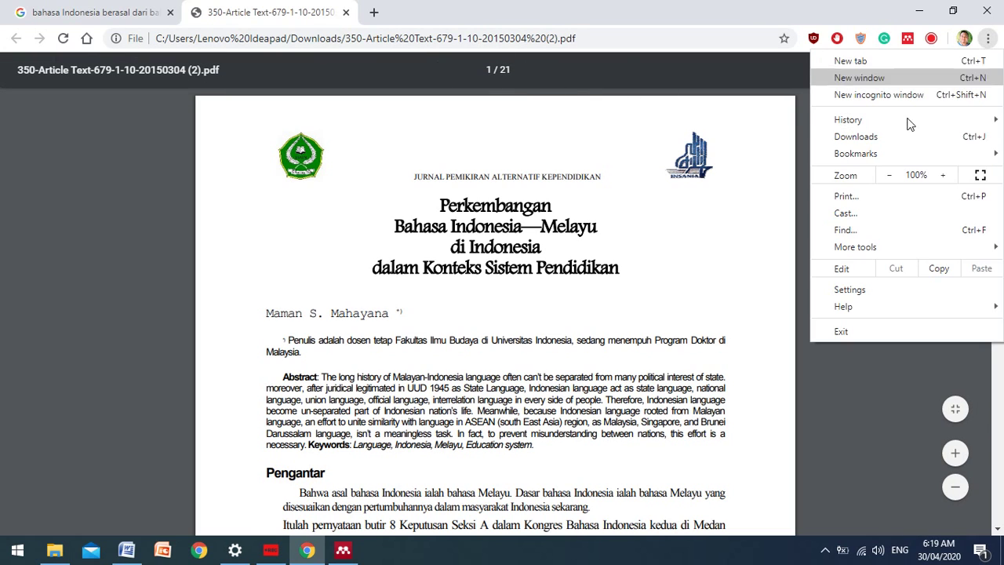
{"action": "left_click", "coordinate": [841, 229]}
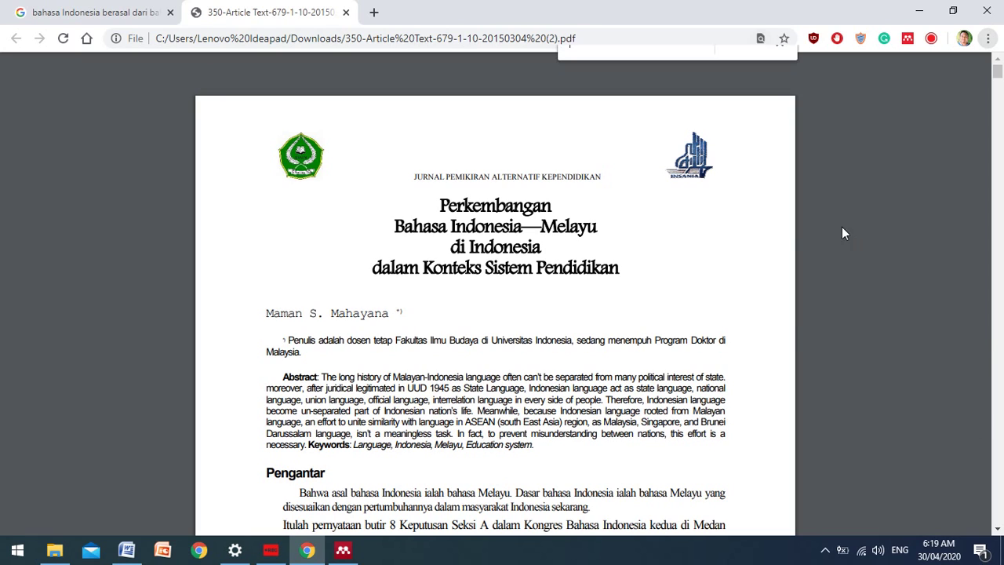
{"action": "type", "text": "mela"}
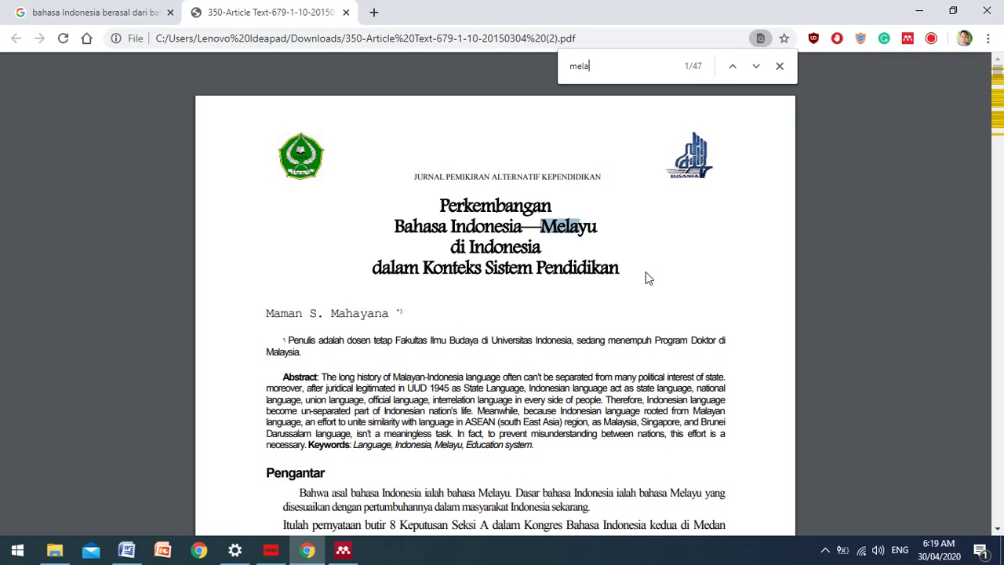
{"action": "type", "text": "yu riau"}
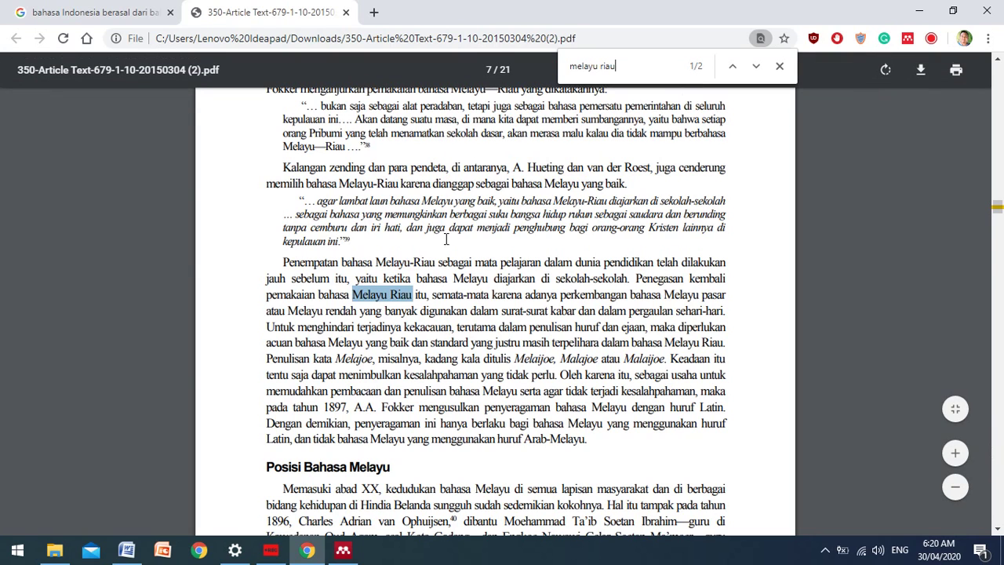
{"action": "left_click", "coordinate": [756, 66]}
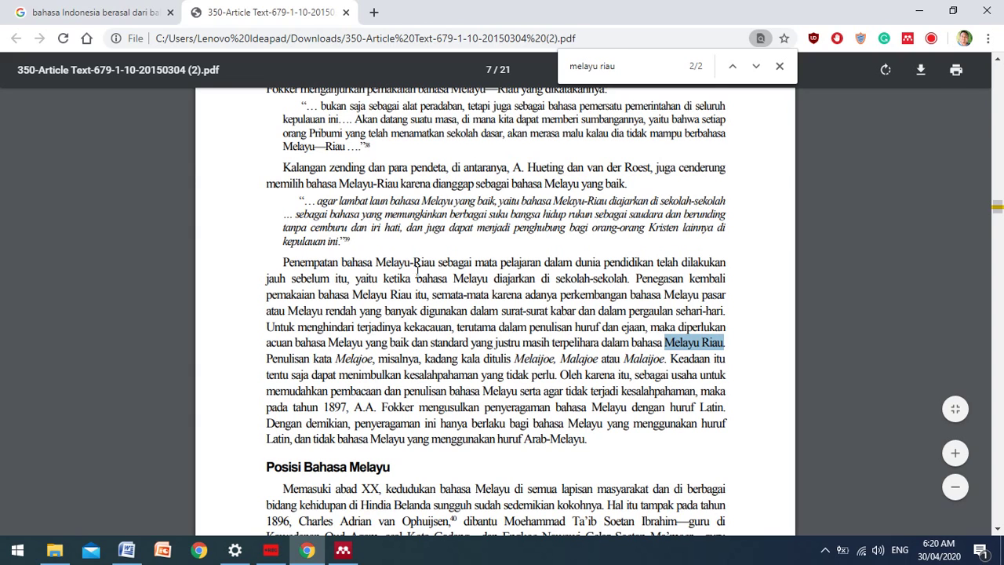
Search the PDF for the hyphenated spelling "melayu-riau" and go to a match on page 7.
{"action": "left_click_drag", "start_coordinate": [374, 262], "coordinate": [437, 262]}
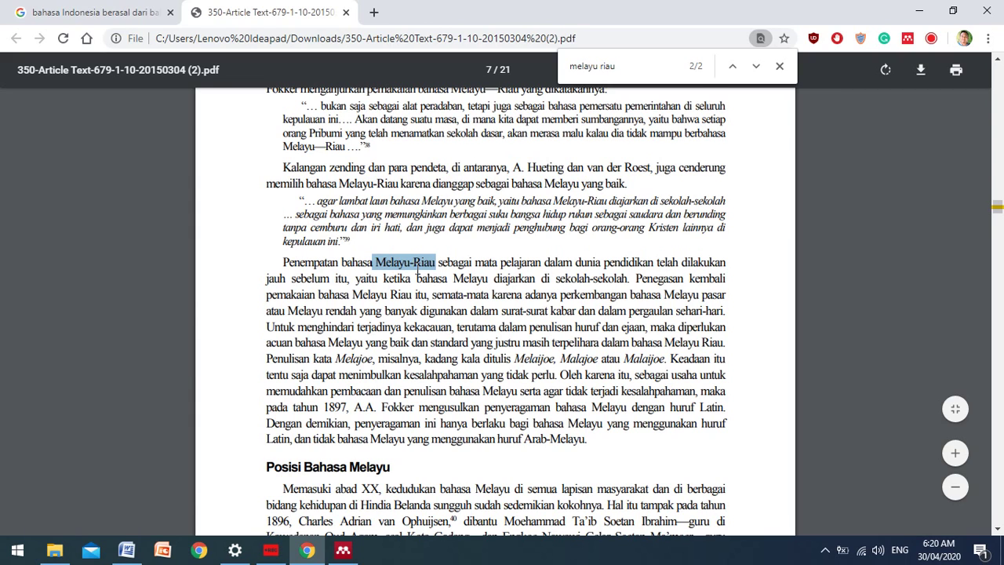
{"action": "left_click", "coordinate": [602, 68]}
{"action": "key", "text": "BackSpace"}
{"action": "type", "text": "-"}
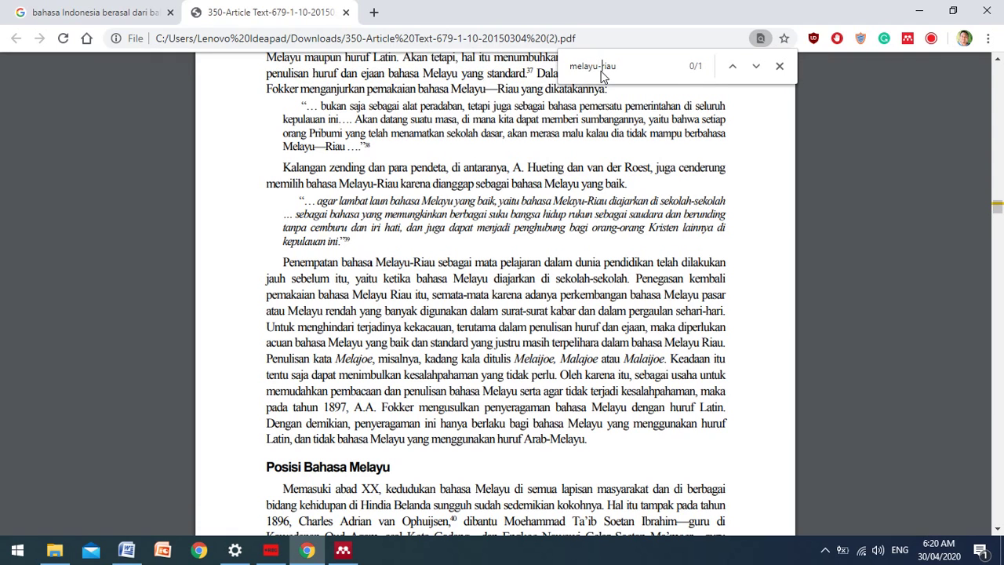
{"action": "left_click", "coordinate": [755, 68]}
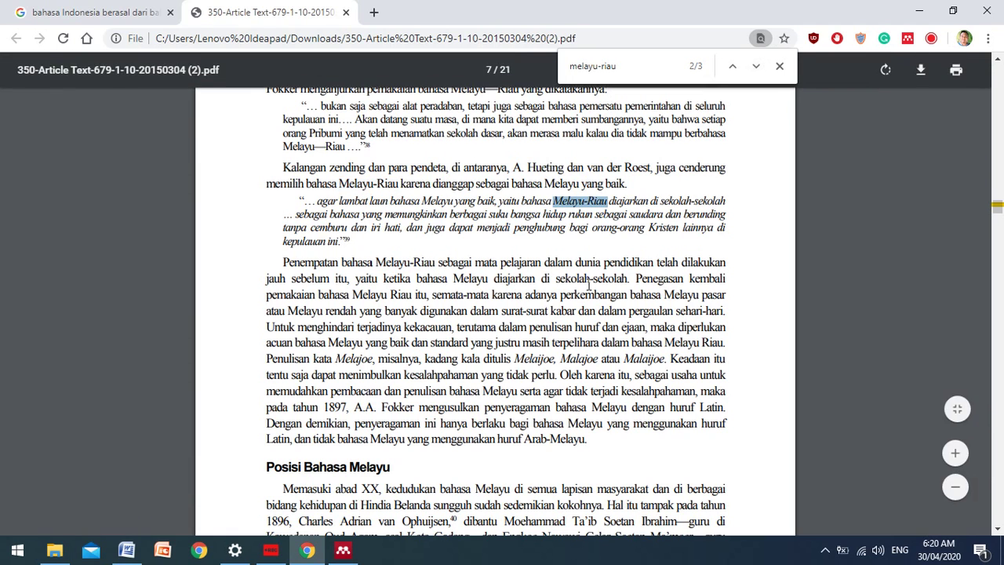
Read the passages on the development of Malay around the Melayu-Riau match on pages 5 to 7, and end the text search.
{"action": "scroll", "coordinate": [596, 305], "scroll_direction": "up", "scroll_amount": 3}
{"action": "scroll", "coordinate": [608, 315], "scroll_direction": "up", "scroll_amount": 1}
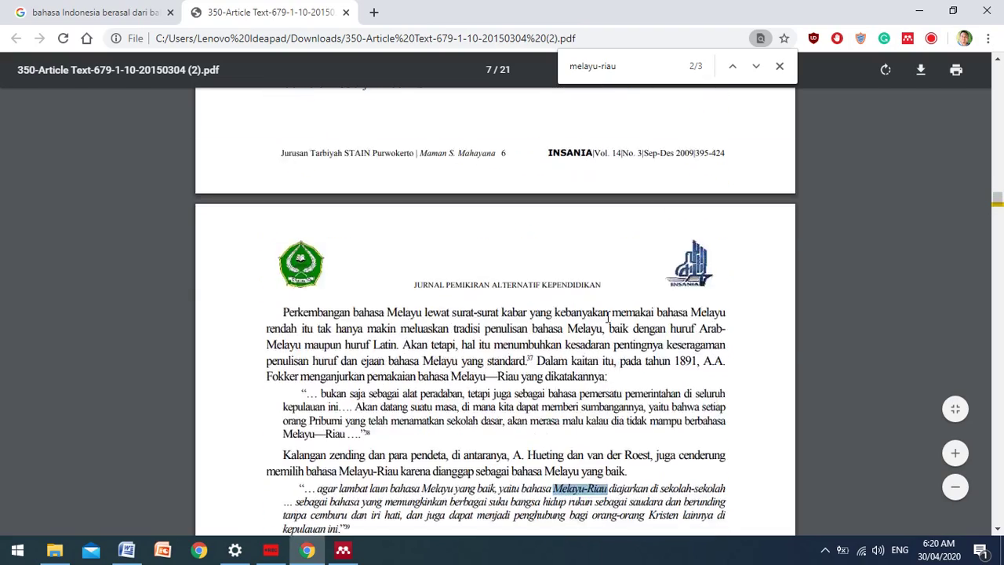
{"action": "scroll", "coordinate": [609, 315], "scroll_direction": "up", "scroll_amount": 4}
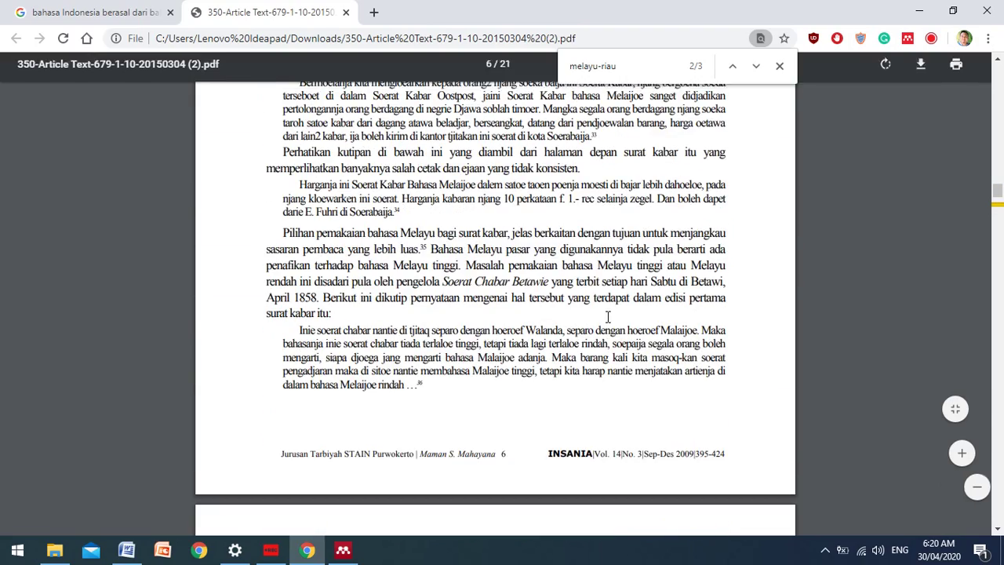
{"action": "scroll", "coordinate": [608, 316], "scroll_direction": "up", "scroll_amount": 3}
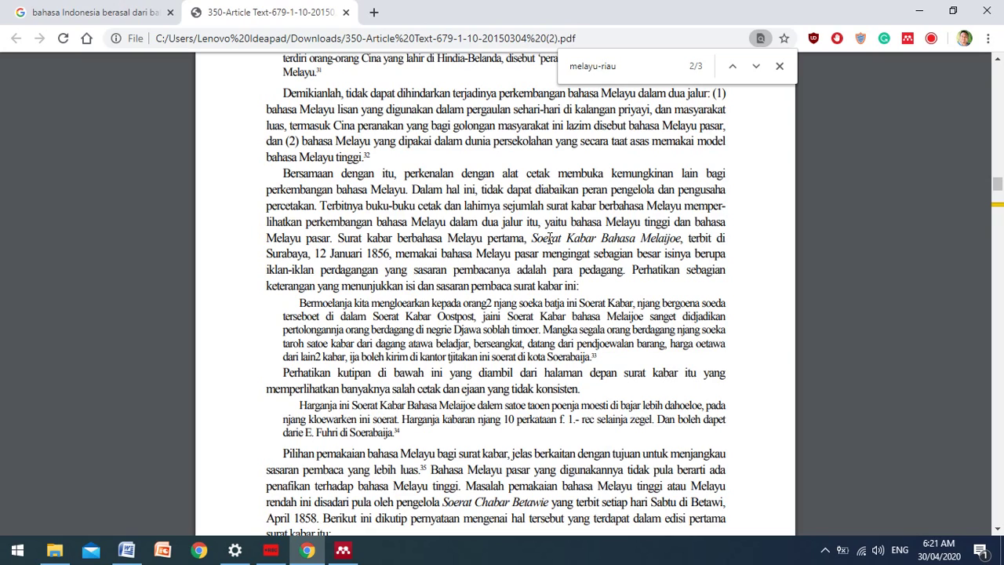
{"action": "scroll", "coordinate": [545, 231], "scroll_direction": "up", "scroll_amount": 2}
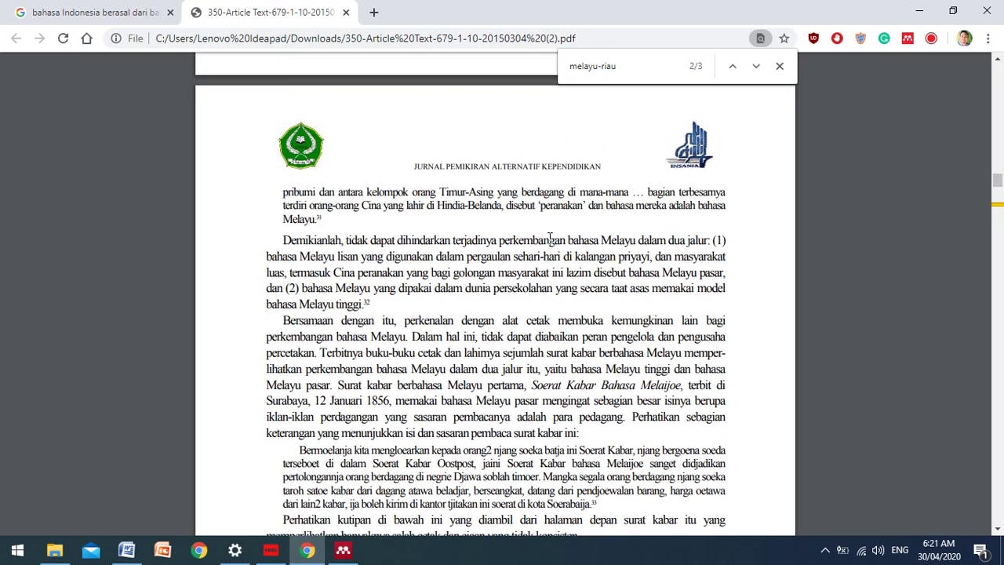
{"action": "scroll", "coordinate": [548, 237], "scroll_direction": "up", "scroll_amount": 3}
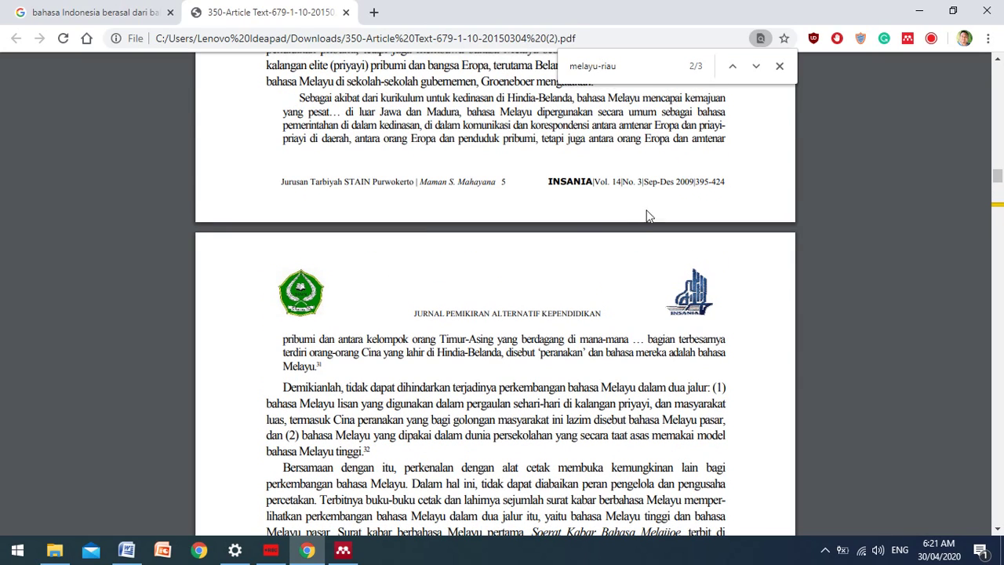
{"action": "scroll", "coordinate": [650, 215], "scroll_direction": "down", "scroll_amount": 10}
{"action": "scroll", "coordinate": [640, 238], "scroll_direction": "down", "scroll_amount": 6}
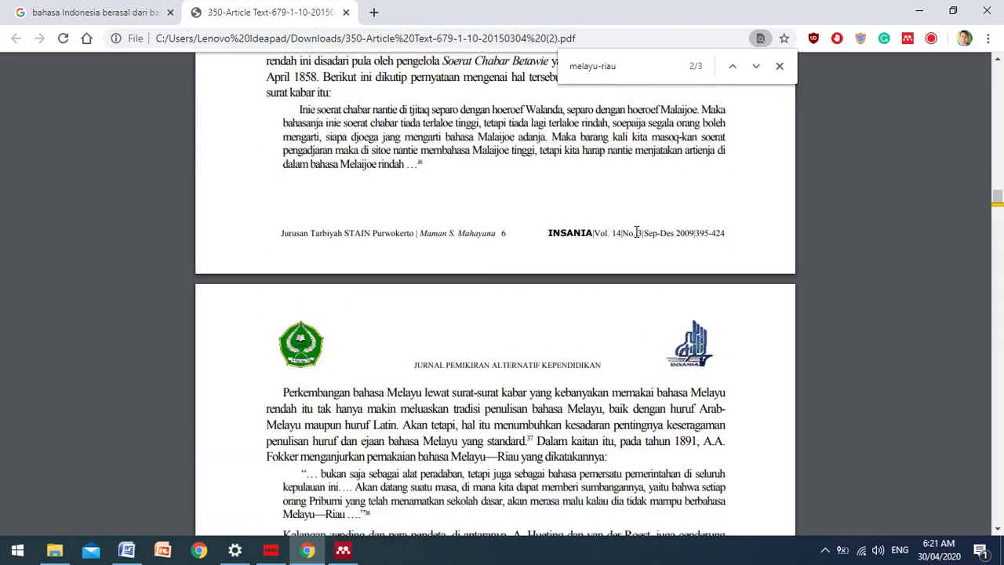
{"action": "scroll", "coordinate": [607, 315], "scroll_direction": "down", "scroll_amount": 2}
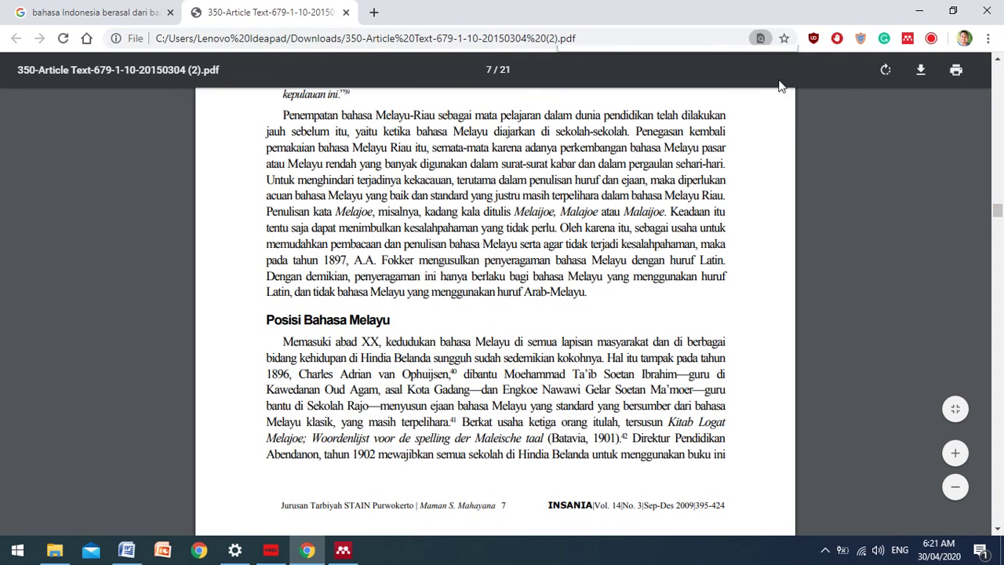
{"action": "left_click", "coordinate": [779, 68]}
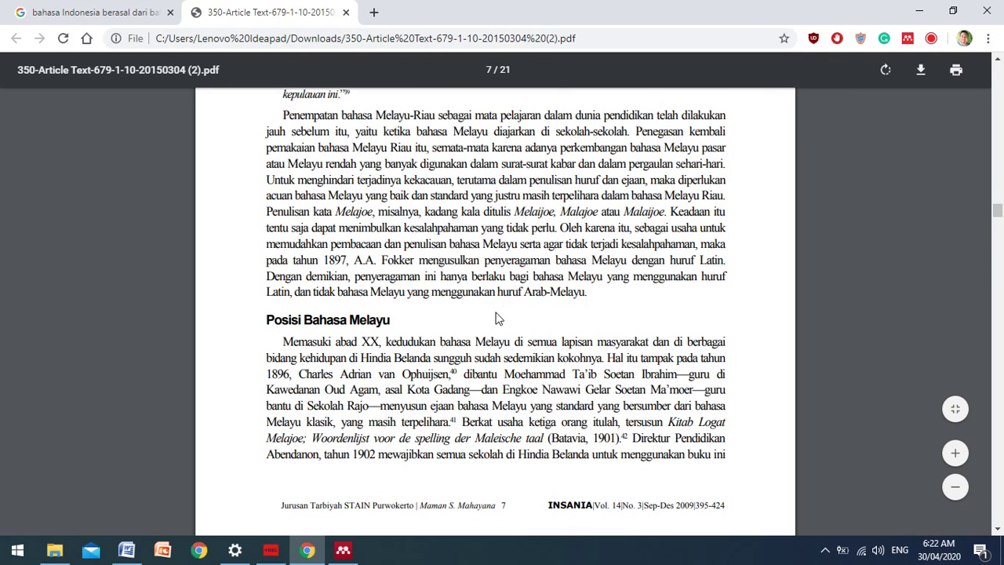
{"action": "scroll", "coordinate": [496, 319], "scroll_direction": "down", "scroll_amount": 2}
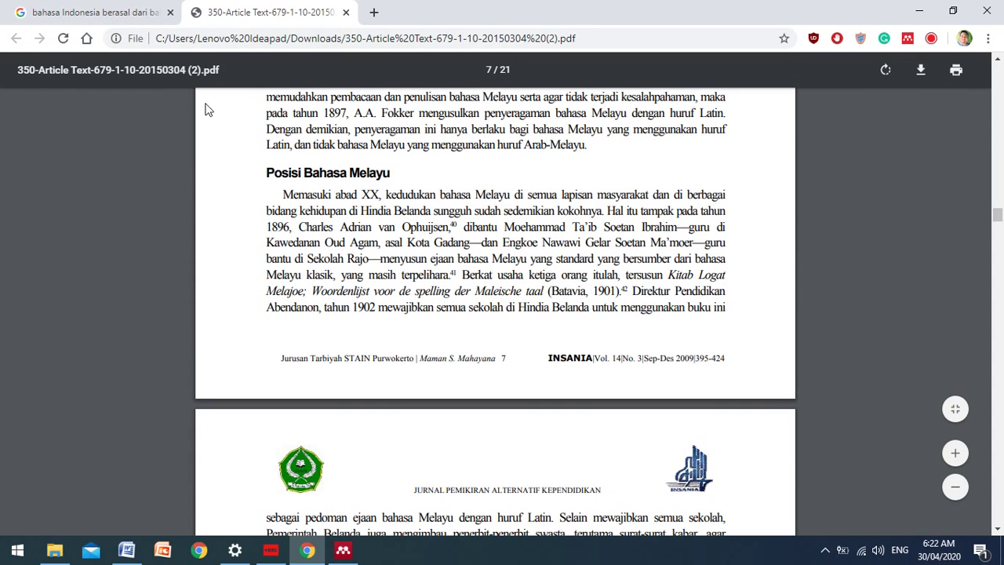
Open the citing-articles list of "Perkembangan Bahasa Indonesia—Melayu di Indonesia" from the Google results, and open the article's own Google Scholar entry.
{"action": "left_click", "coordinate": [98, 13]}
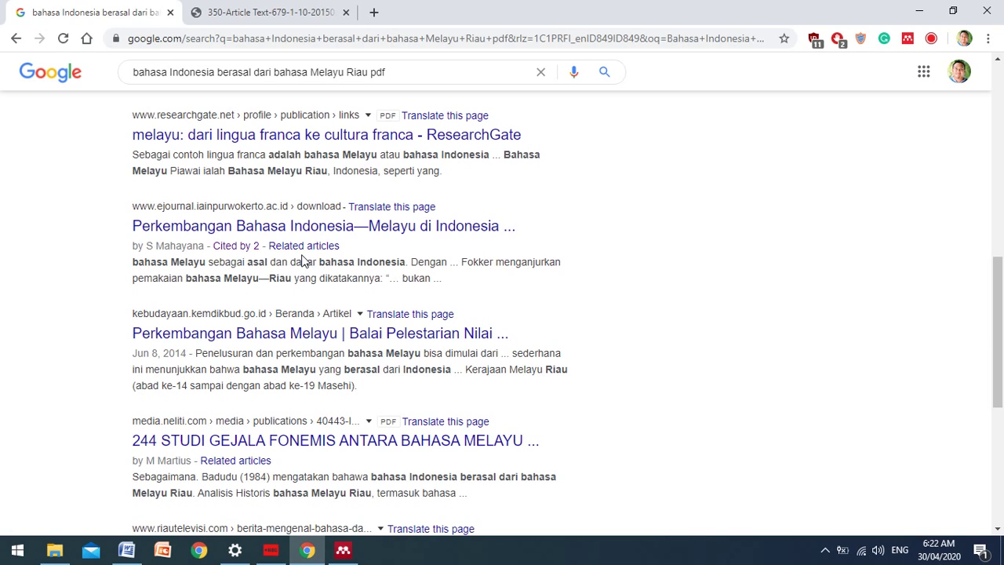
{"action": "left_click", "coordinate": [245, 253]}
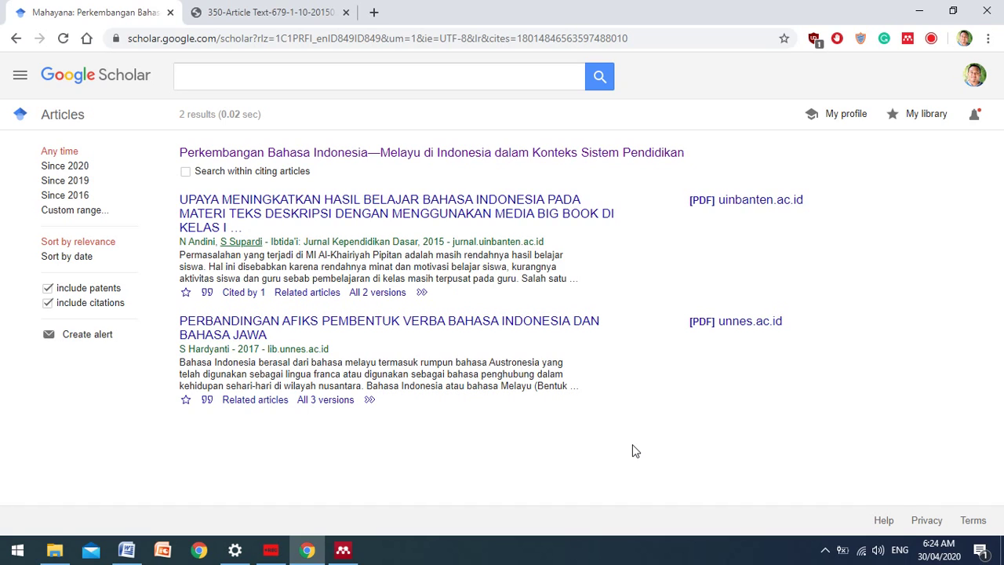
{"action": "left_click", "coordinate": [16, 38]}
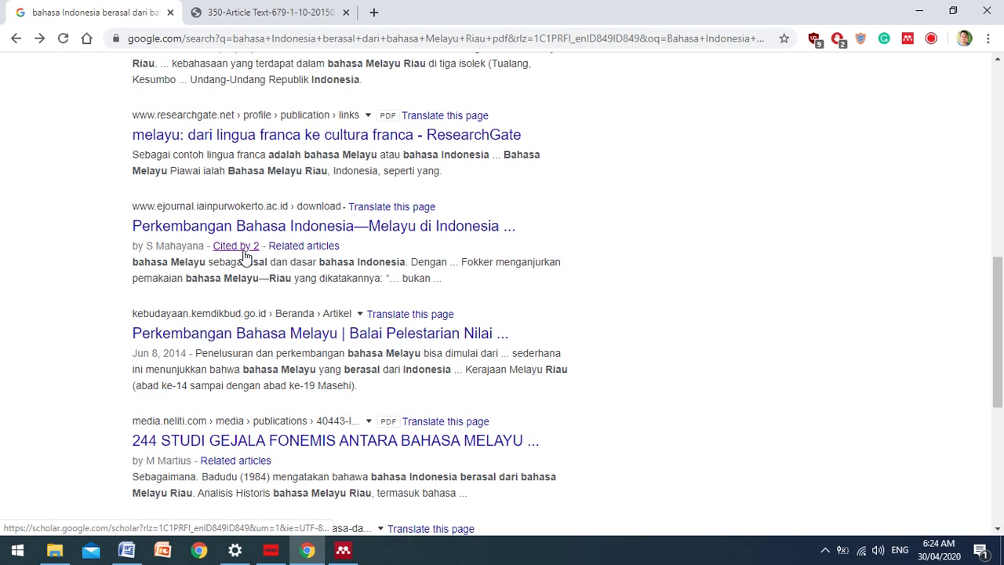
{"action": "left_click", "coordinate": [245, 255]}
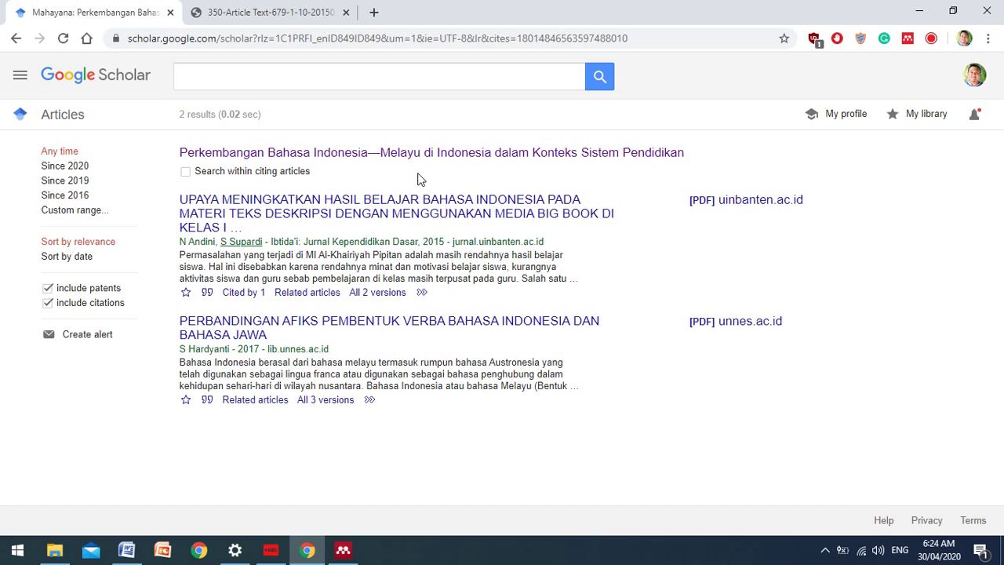
{"action": "left_click", "coordinate": [363, 154]}
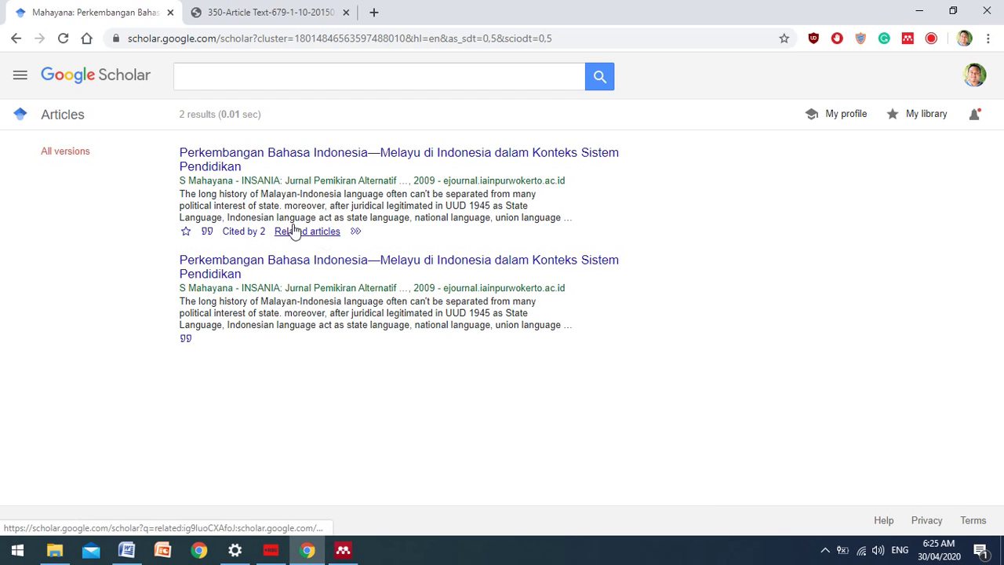
Show the citation formats for the first Google Scholar version of the article and highlight its MLA and APA citations.
{"action": "left_click", "coordinate": [206, 240]}
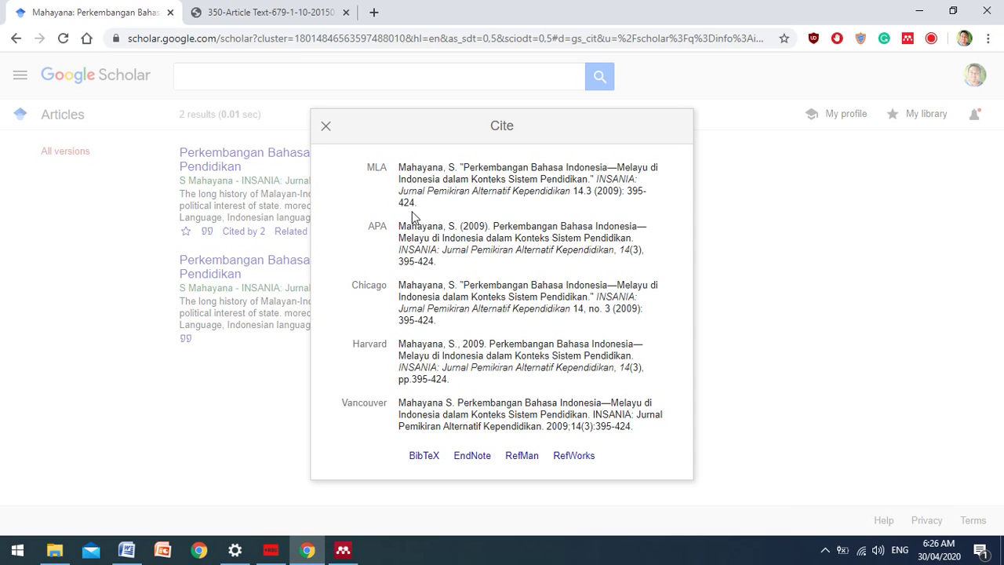
{"action": "left_click", "coordinate": [406, 170]}
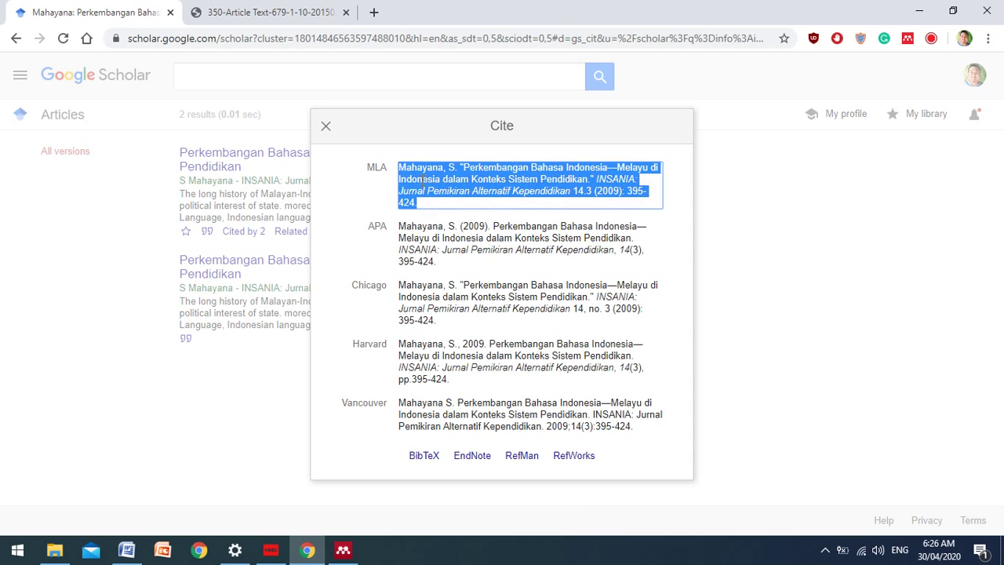
{"action": "right_click", "coordinate": [420, 182]}
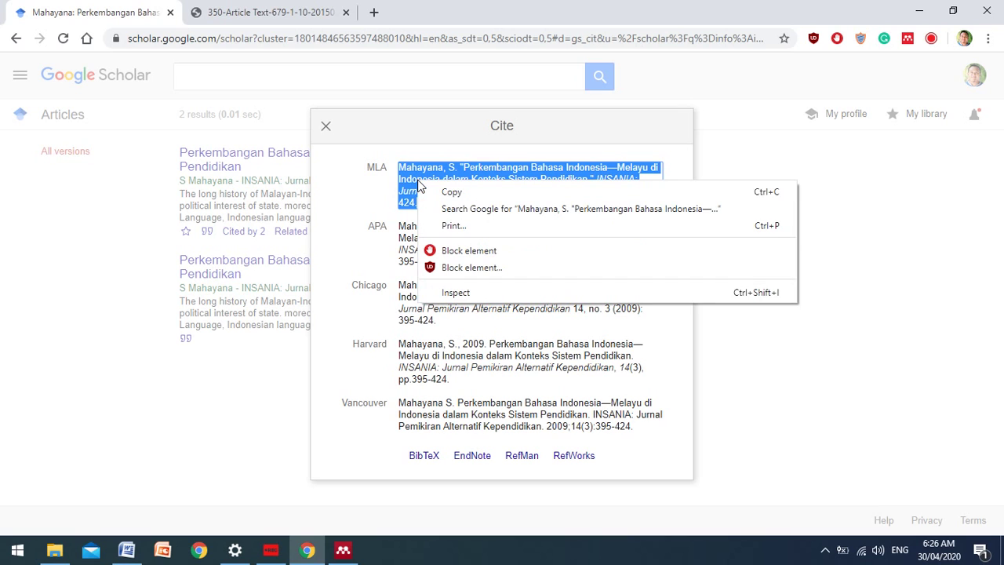
{"action": "left_click", "coordinate": [359, 199]}
{"action": "left_click", "coordinate": [418, 234]}
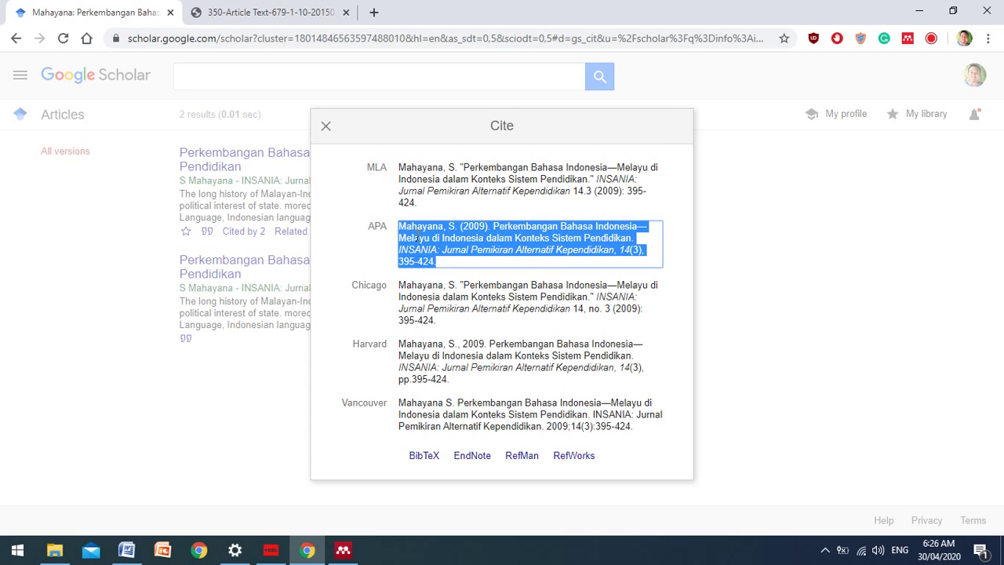
{"action": "right_click", "coordinate": [416, 236]}
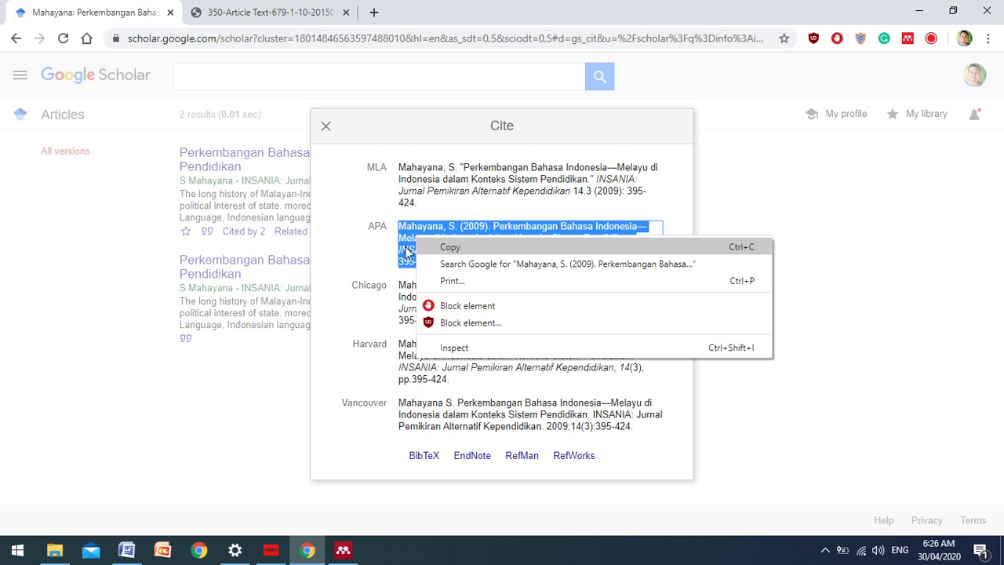
{"action": "left_click", "coordinate": [369, 250]}
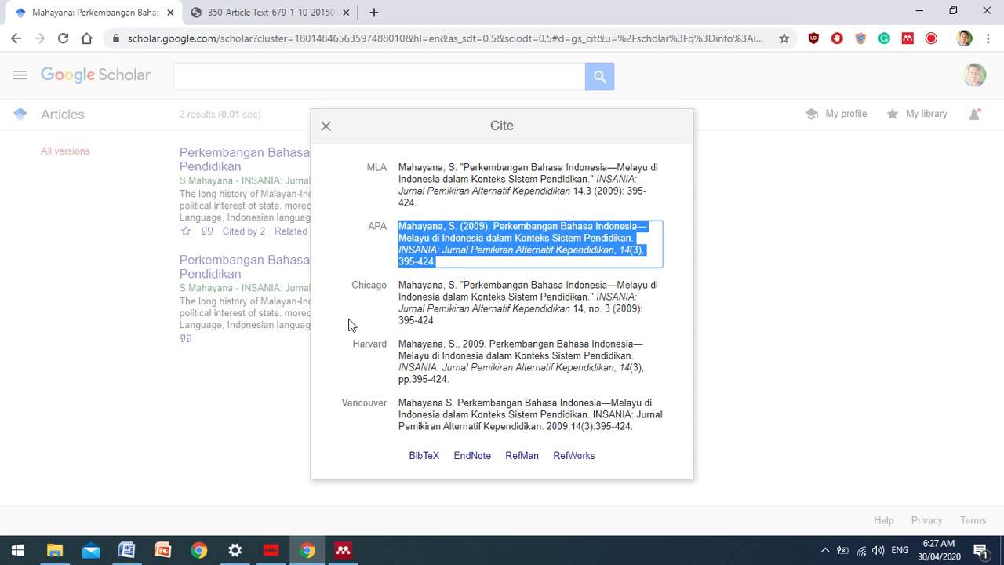
Download the article's citation as a RefMan file.
{"action": "key", "text": "Tab"}
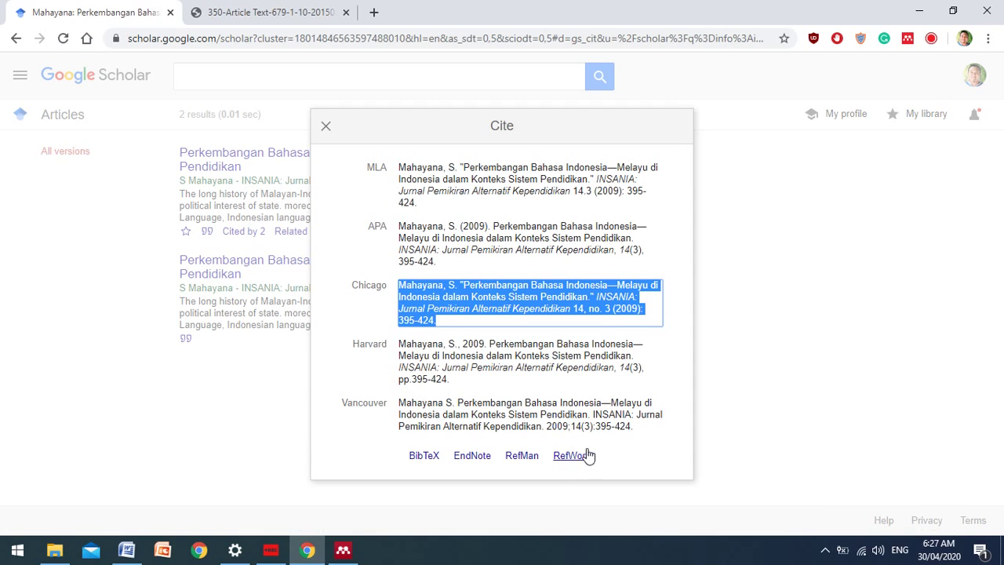
{"action": "left_click", "coordinate": [519, 458]}
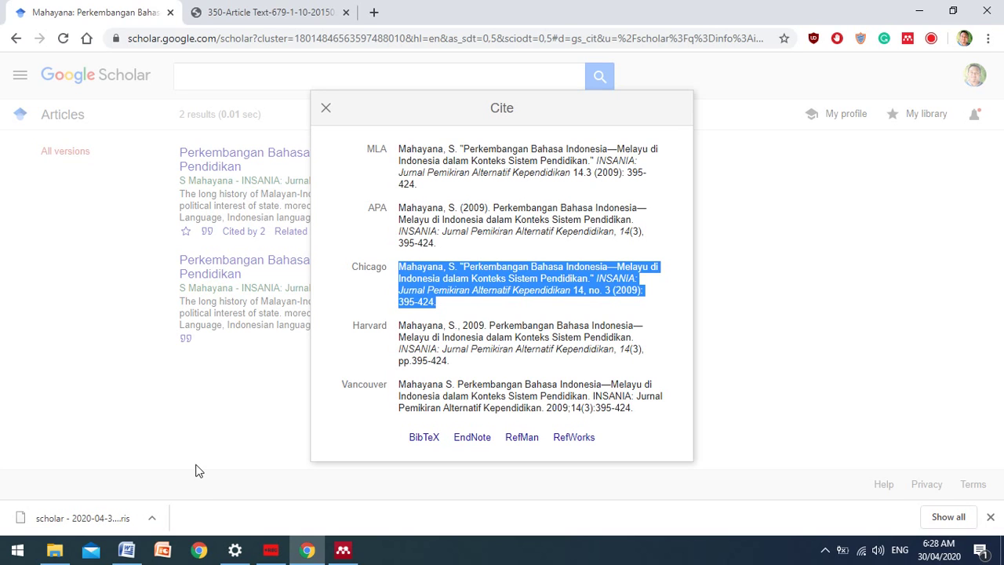
Close the citation formats, switch to the Word document, and remove the full stop and trailing space after "Melayu Riau".
{"action": "left_click", "coordinate": [185, 425]}
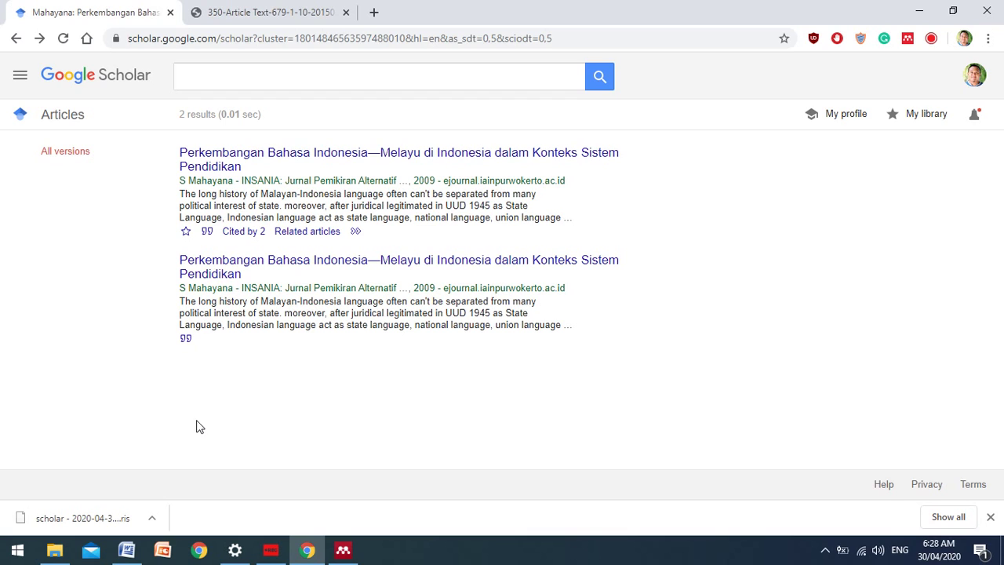
{"action": "left_click", "coordinate": [126, 552]}
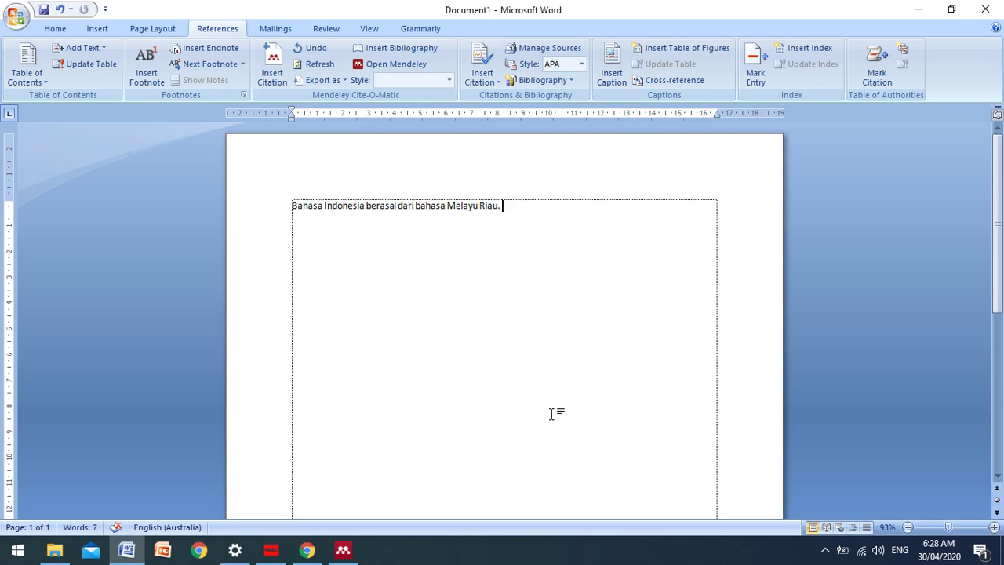
{"action": "key", "text": "BackSpace"}
{"action": "key", "text": "BackSpace"}
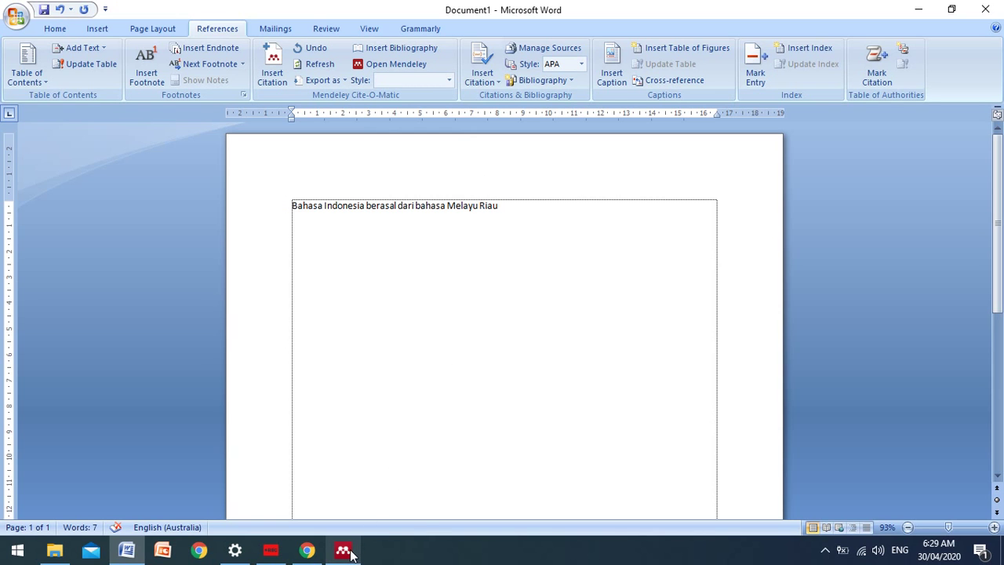
Switch to Mendeley Desktop, import "scholar - 2020-04-30T062810.711.ris" from Downloads, and review the imported article's details.
{"action": "mouse_move", "coordinate": [351, 554]}
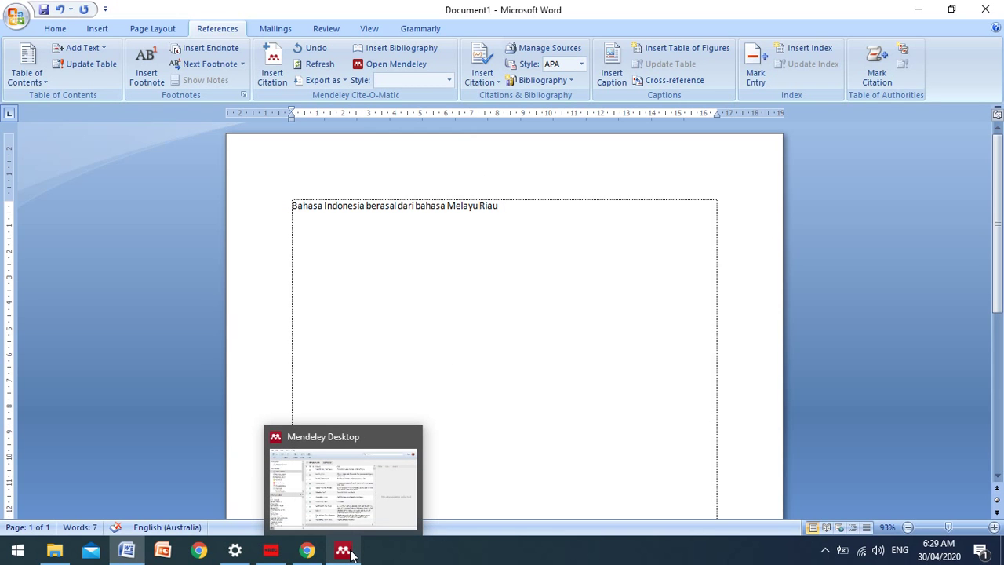
{"action": "left_click", "coordinate": [348, 551]}
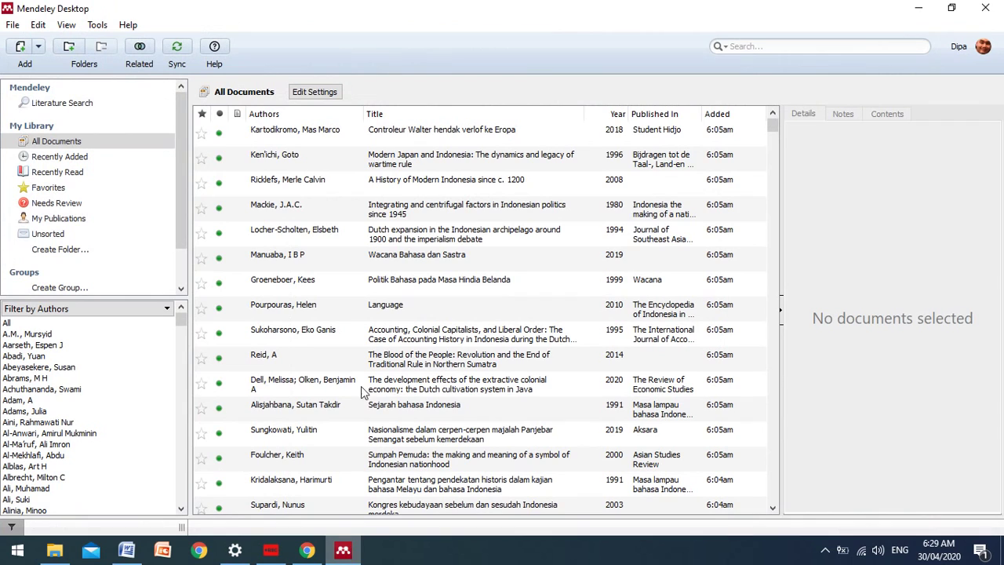
{"action": "left_click", "coordinate": [20, 49]}
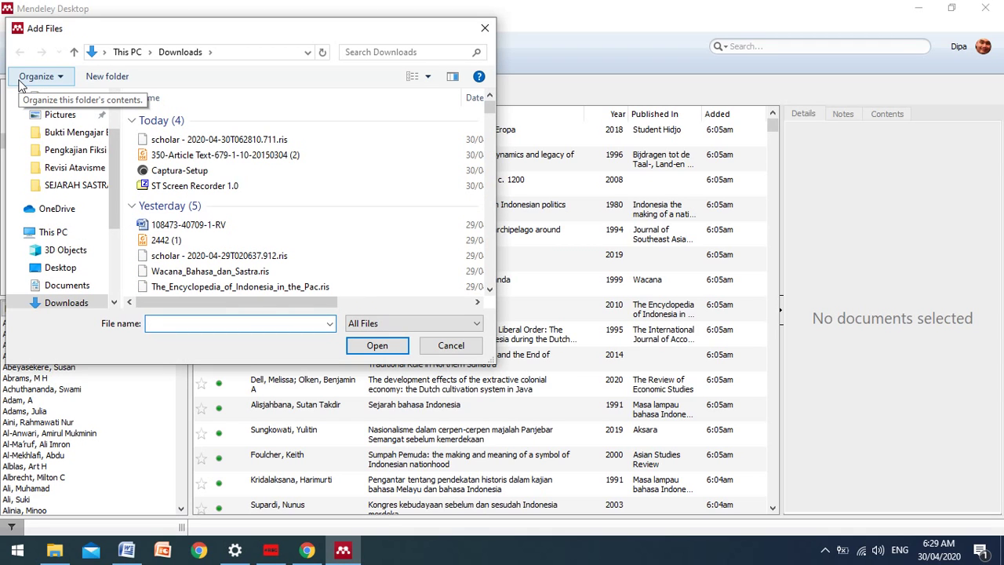
{"action": "left_click", "coordinate": [232, 143]}
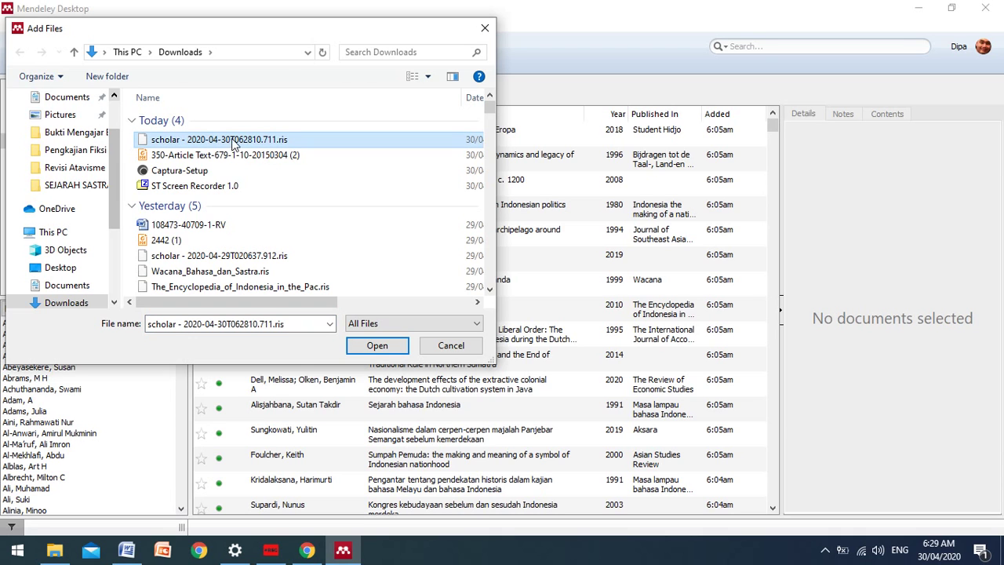
{"action": "left_click", "coordinate": [375, 345]}
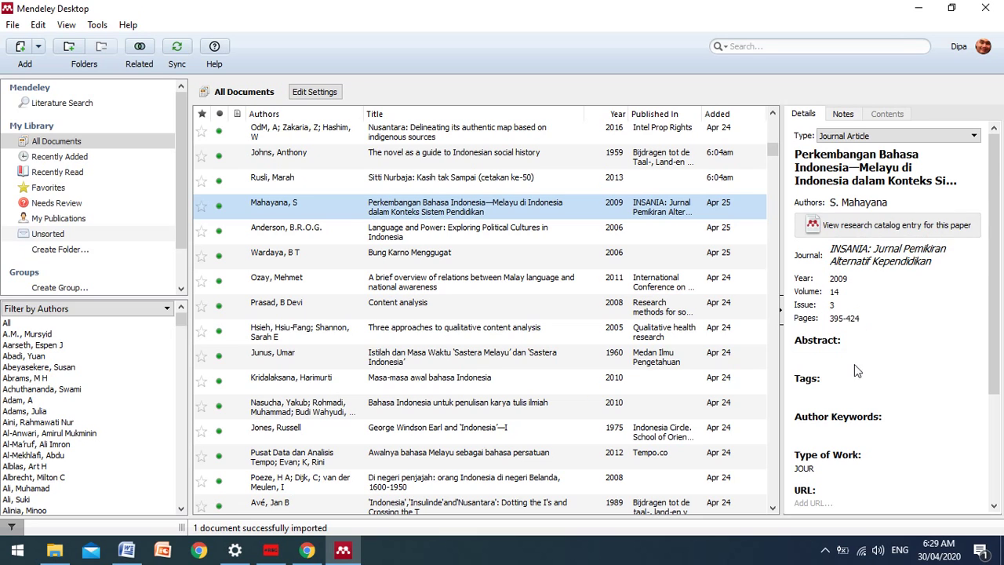
{"action": "scroll", "coordinate": [858, 353], "scroll_direction": "down", "scroll_amount": 2}
{"action": "scroll", "coordinate": [874, 414], "scroll_direction": "up", "scroll_amount": 2}
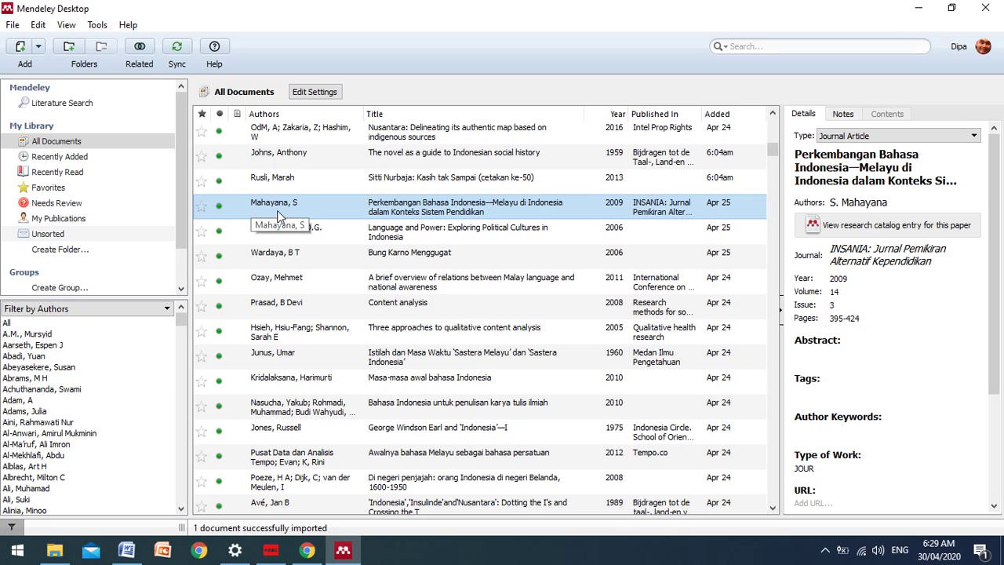
In Word, insert the Mendeley citation for the 2009 article "Perkembangan Bahasa Indonesia—Melayu di Indonesia" after "Melayu Riau", and end the sentence with a full stop.
{"action": "left_click", "coordinate": [128, 552]}
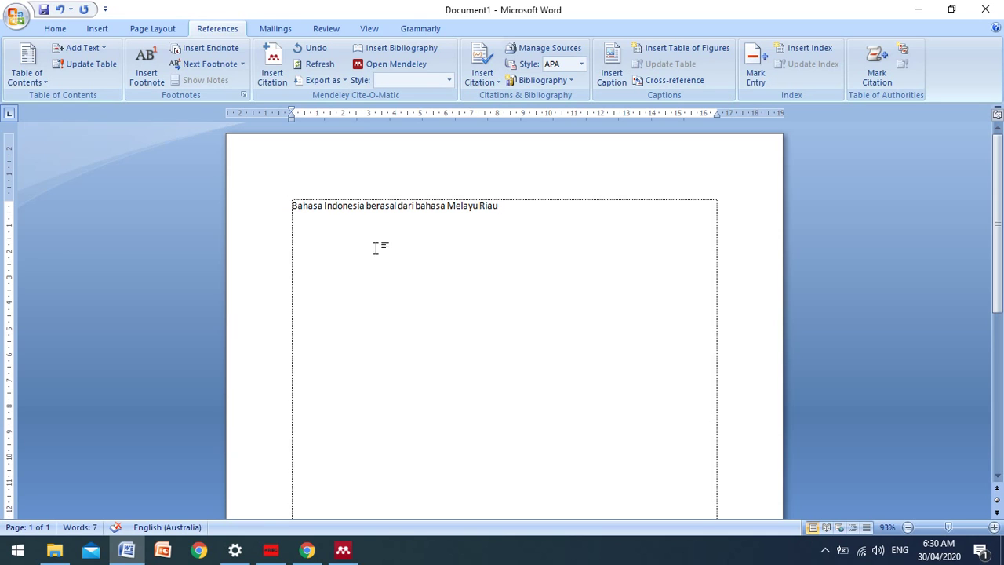
{"action": "left_click", "coordinate": [273, 79]}
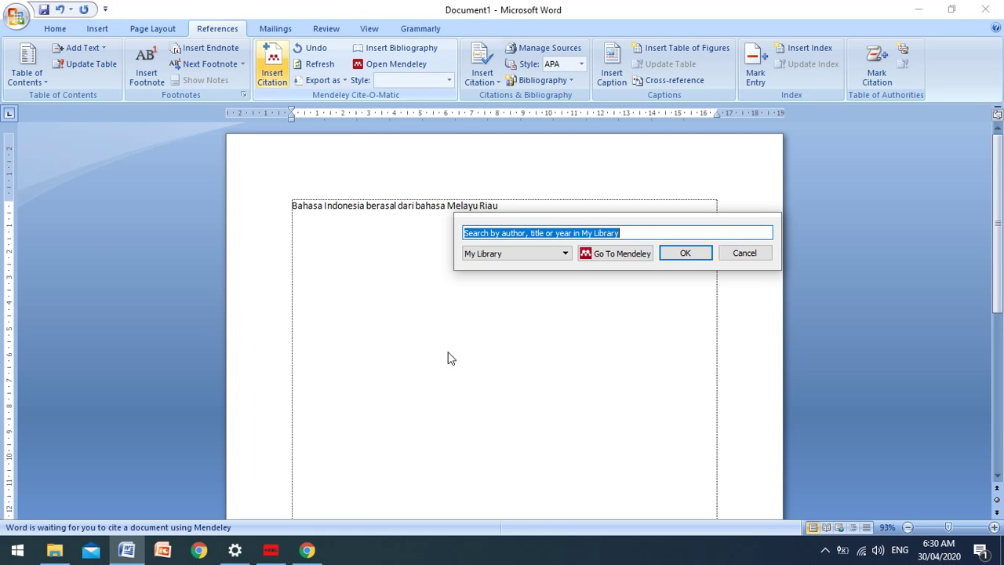
{"action": "type", "text": "Maha"}
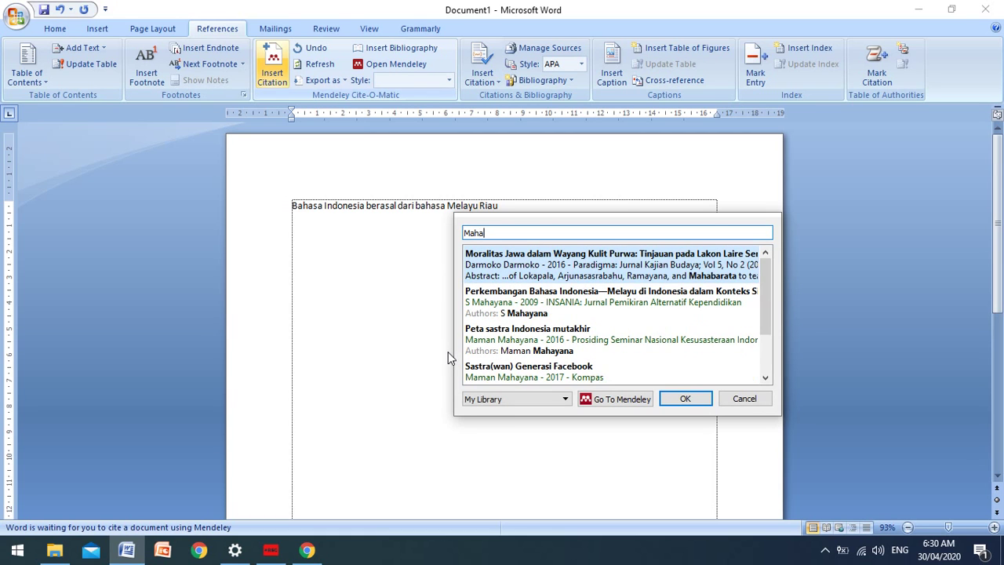
{"action": "type", "text": "yana"}
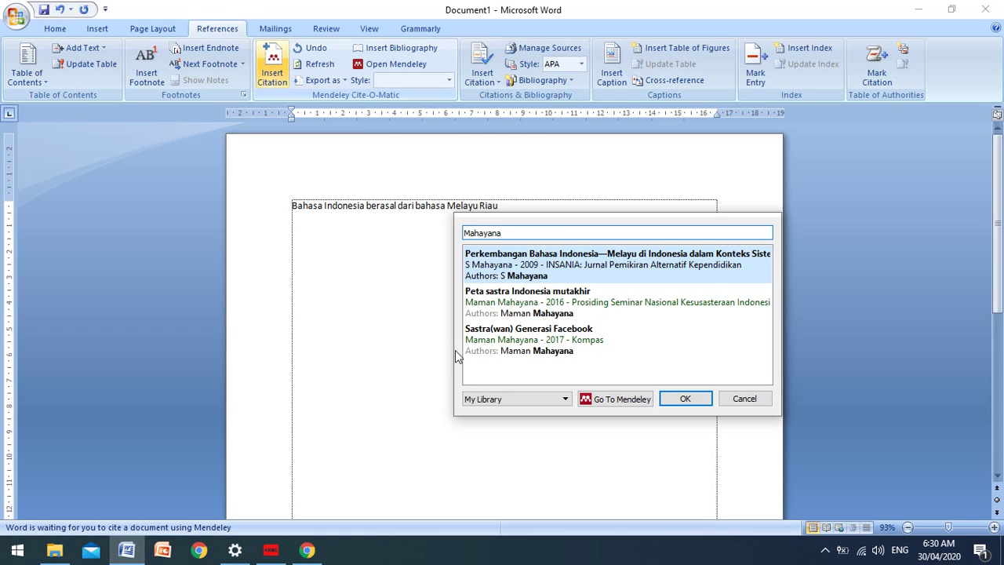
{"action": "left_click", "coordinate": [538, 269]}
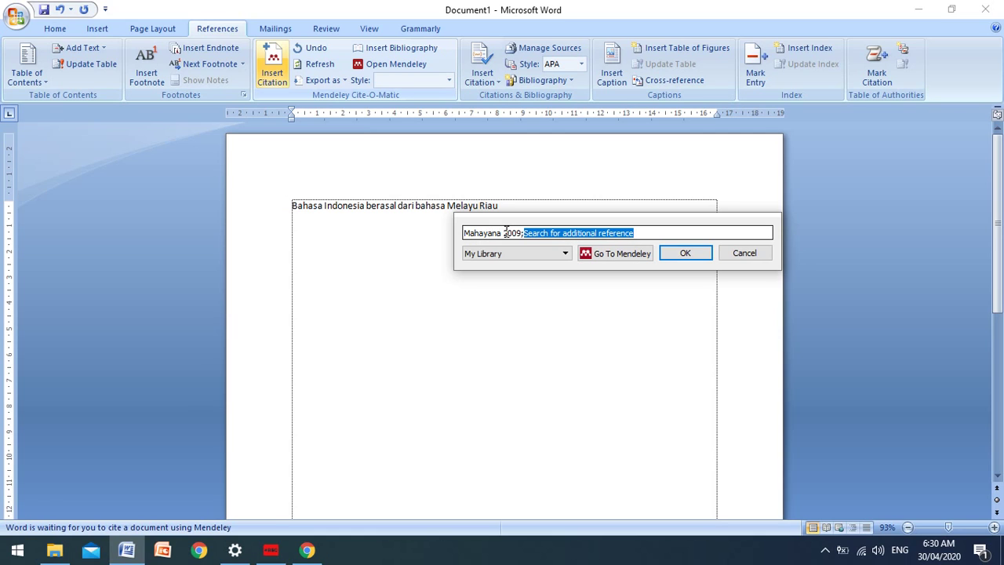
{"action": "left_click", "coordinate": [682, 254]}
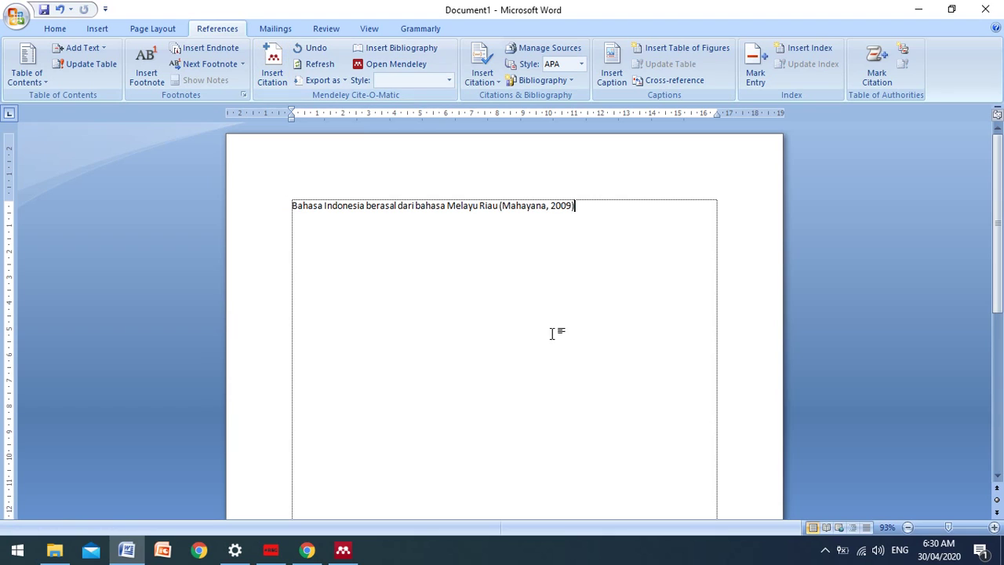
{"action": "left_click", "coordinate": [522, 207]}
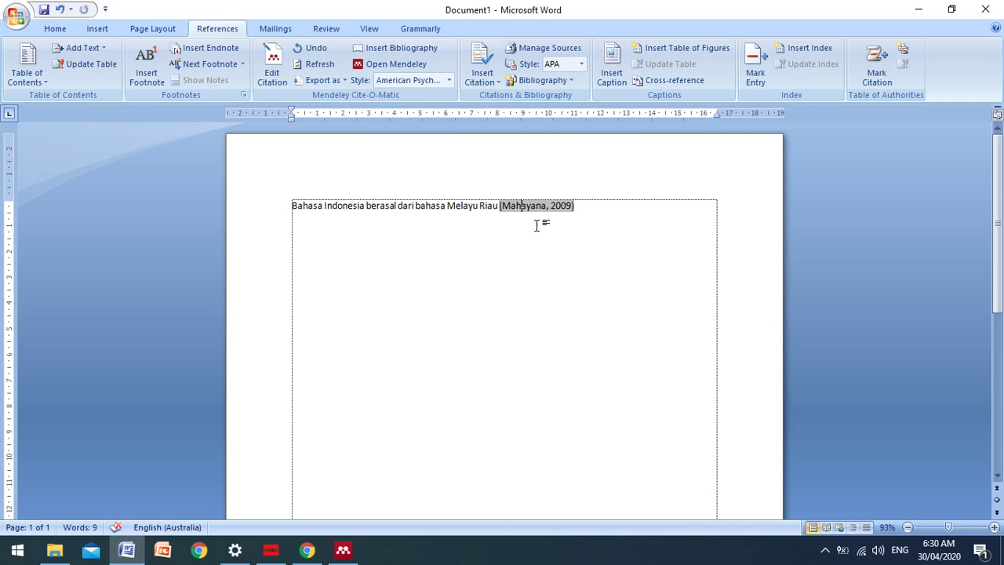
{"action": "left_click", "coordinate": [576, 207]}
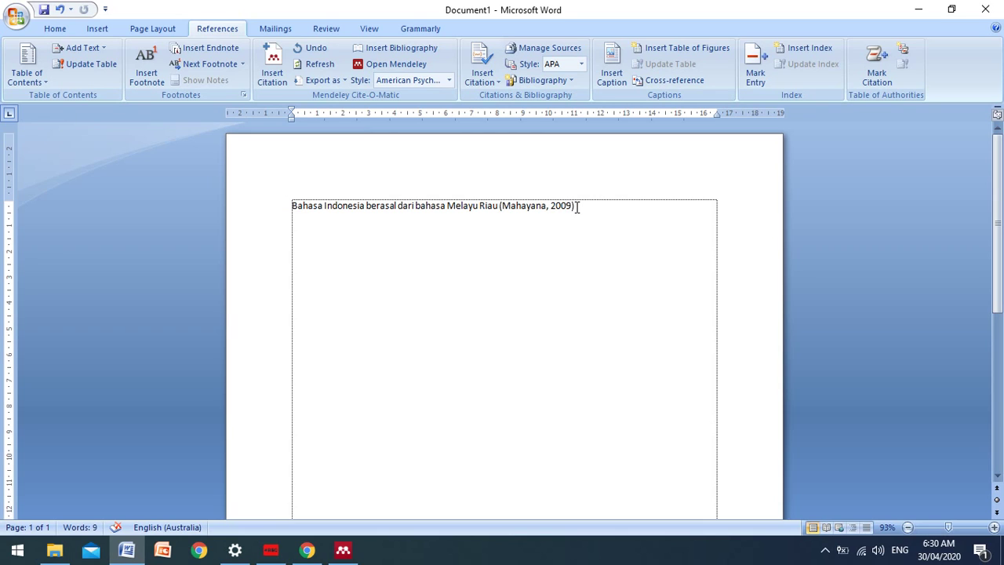
{"action": "type", "text": "."}
Add the bold heading "Daftar Pustaka / Referensi / Daftar Rujukan" below the sentence, with a new line beneath it.
{"action": "key", "text": "Return"}
{"action": "key", "text": "Return"}
{"action": "type", "text": "Daftar Pusat"}
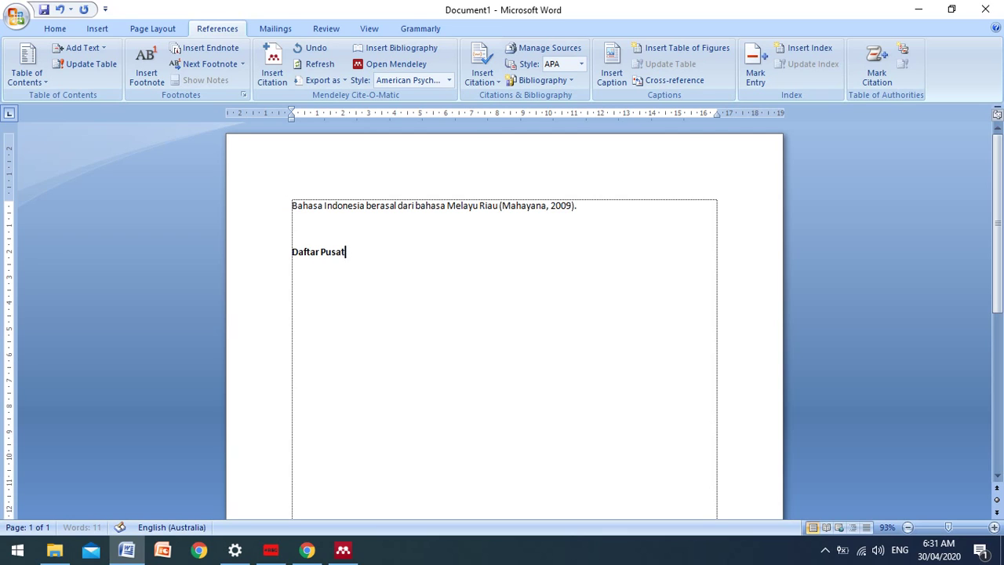
{"action": "key", "text": "BackSpace"}
{"action": "key", "text": "BackSpace"}
{"action": "type", "text": "taka / Referensi / Daf"}
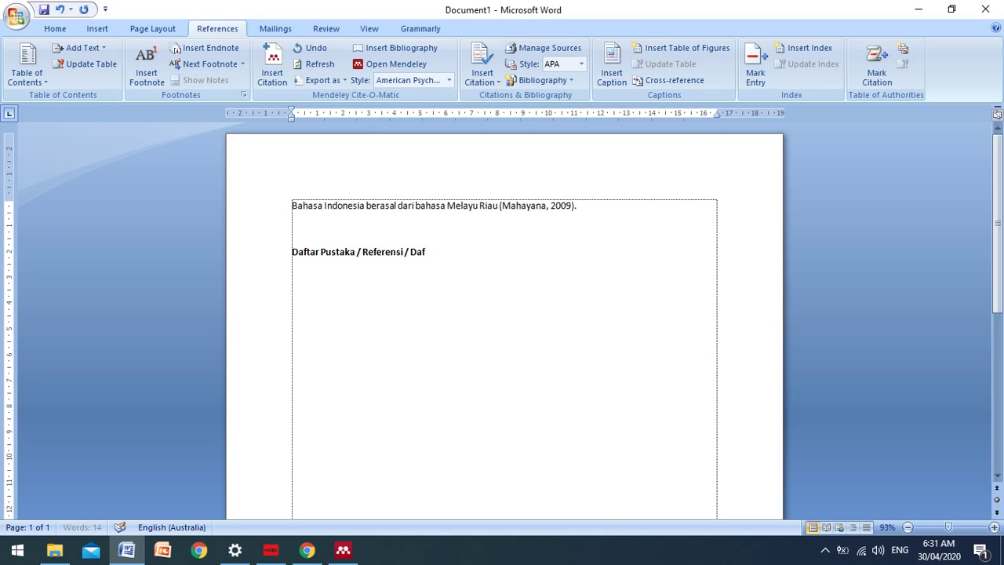
{"action": "type", "text": "tar Rujukan"}
{"action": "type", "text": " /"}
{"action": "key", "text": "BackSpace"}
{"action": "key", "text": "BackSpace"}
{"action": "key", "text": "Return"}
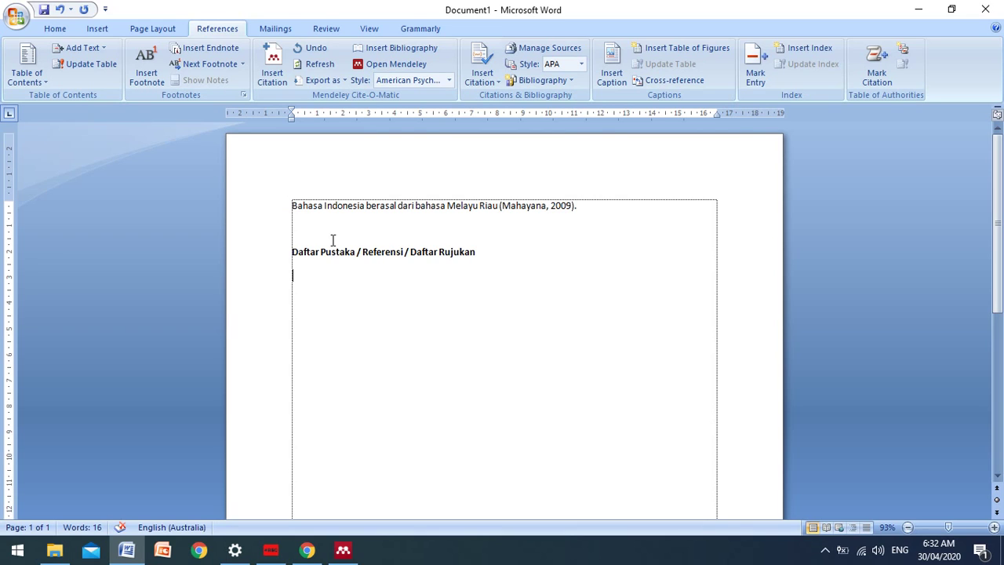
Shorten the heading to "Daftar Pustaka" and insert the Mendeley bibliography beneath it.
{"action": "left_click", "coordinate": [497, 253]}
{"action": "key", "text": "BackSpace"}
{"action": "key", "text": "BackSpace"}
{"action": "key", "text": "BackSpace"}
{"action": "key", "text": "BackSpace"}
{"action": "key", "text": "BackSpace"}
{"action": "key", "text": "BackSpace"}
{"action": "key", "text": "BackSpace"}
{"action": "key", "text": "BackSpace"}
{"action": "key", "text": "BackSpace"}
{"action": "key", "text": "BackSpace"}
{"action": "key", "text": "BackSpace"}
{"action": "key", "text": "BackSpace"}
{"action": "key", "text": "BackSpace"}
{"action": "key", "text": "BackSpace"}
{"action": "key", "text": "BackSpace"}
{"action": "key", "text": "BackSpace"}
{"action": "key", "text": "BackSpace"}
{"action": "key", "text": "BackSpace"}
{"action": "key", "text": "BackSpace"}
{"action": "key", "text": "BackSpace"}
{"action": "key", "text": "BackSpace"}
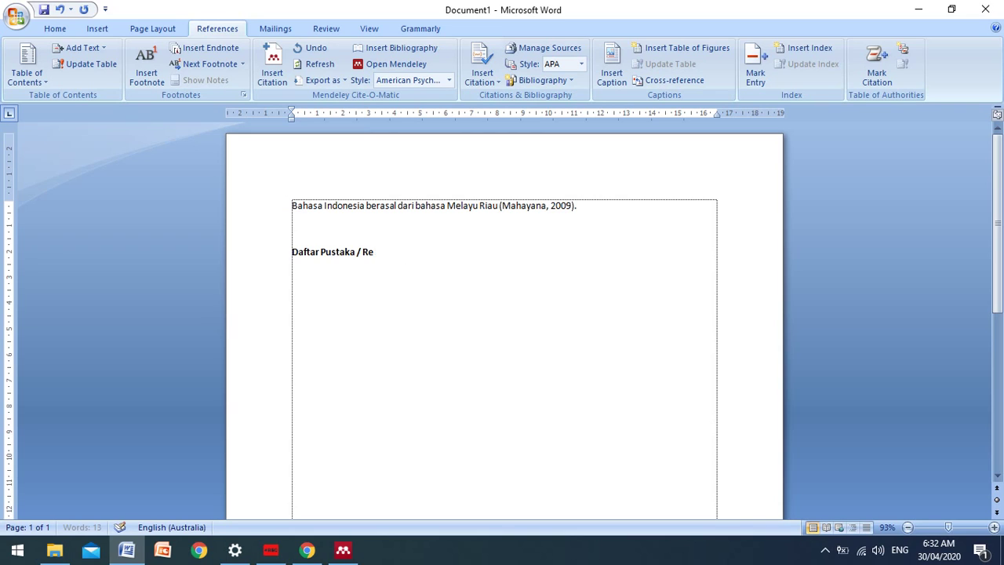
{"action": "key", "text": "BackSpace"}
{"action": "key", "text": "BackSpace"}
{"action": "key", "text": "BackSpace"}
{"action": "key", "text": "BackSpace"}
{"action": "key", "text": "BackSpace"}
{"action": "left_click", "coordinate": [409, 51]}
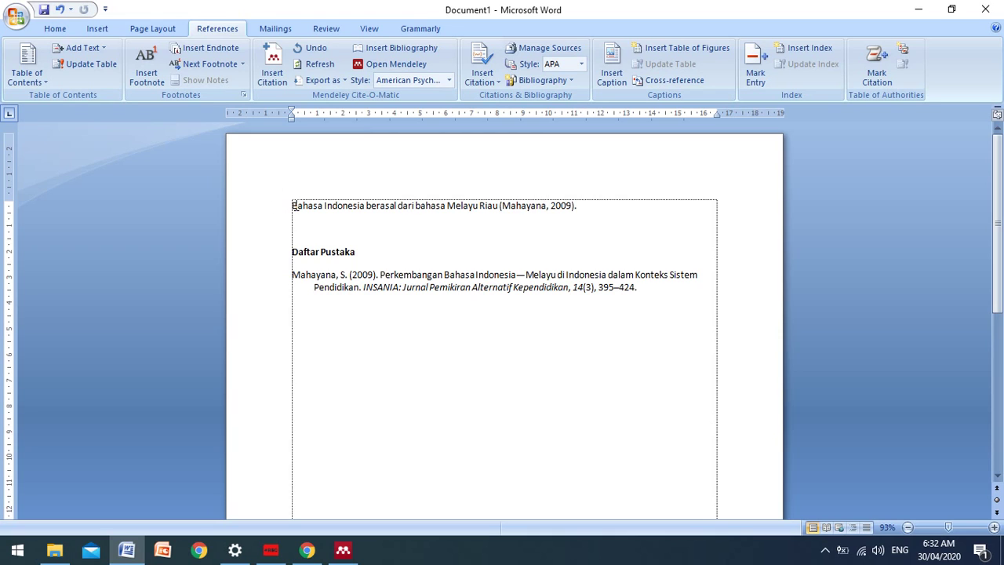
Highlight the opening sentence on the origin of Bahasa Indonesia, and select its in-text citation for checking.
{"action": "left_click_drag", "start_coordinate": [291, 208], "coordinate": [502, 219]}
{"action": "left_click", "coordinate": [523, 227]}
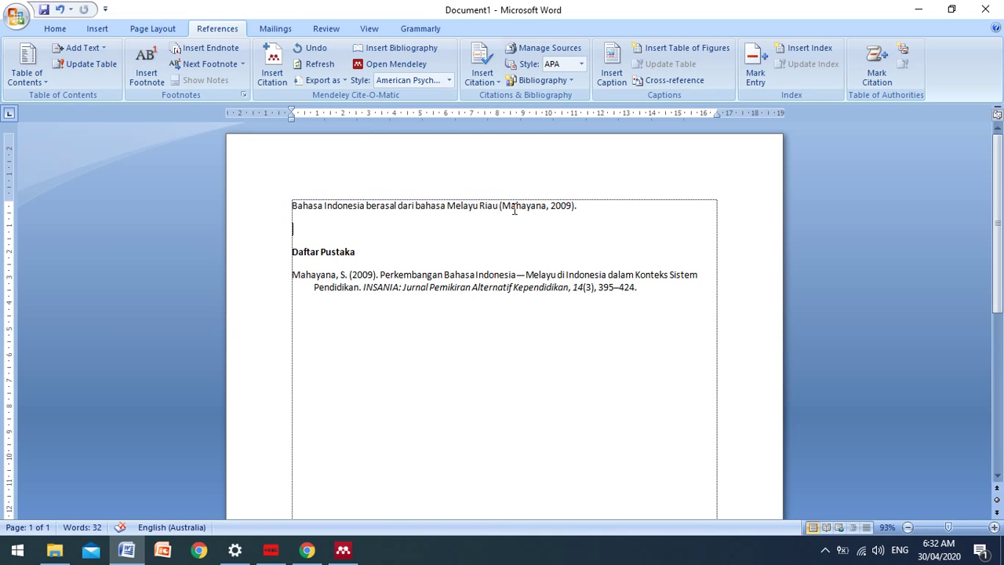
{"action": "left_click", "coordinate": [518, 208]}
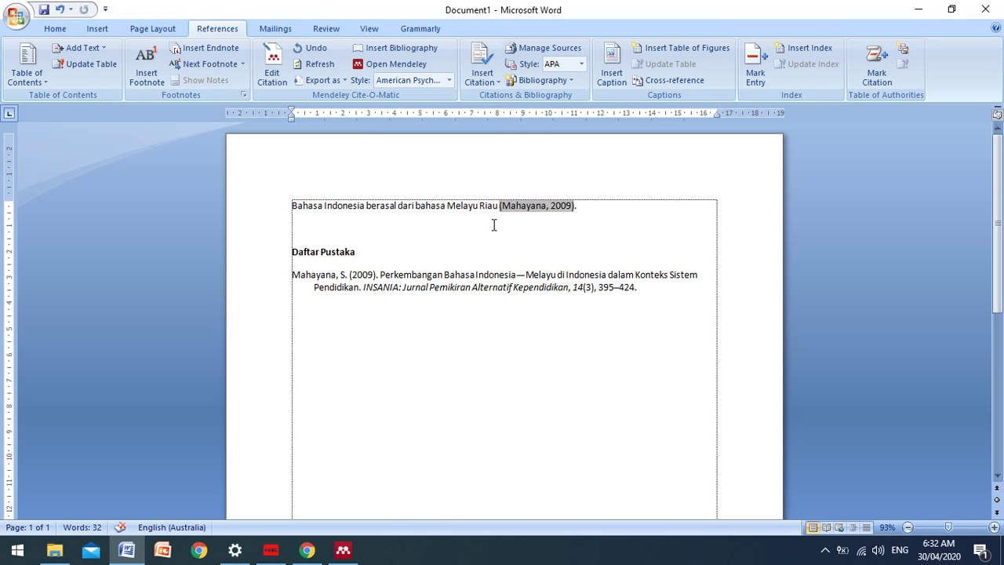
Switch to Chrome, search Google for "bahasa Indonesia berasal dari bahasa Melayu Riau pdf", and look through the first page of results.
{"action": "left_click", "coordinate": [304, 552]}
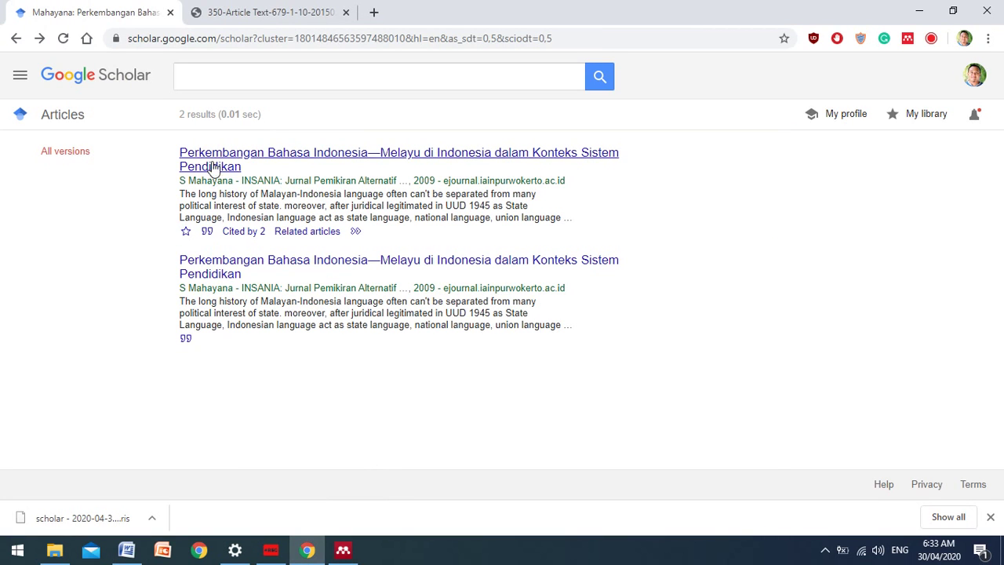
{"action": "left_click", "coordinate": [196, 40]}
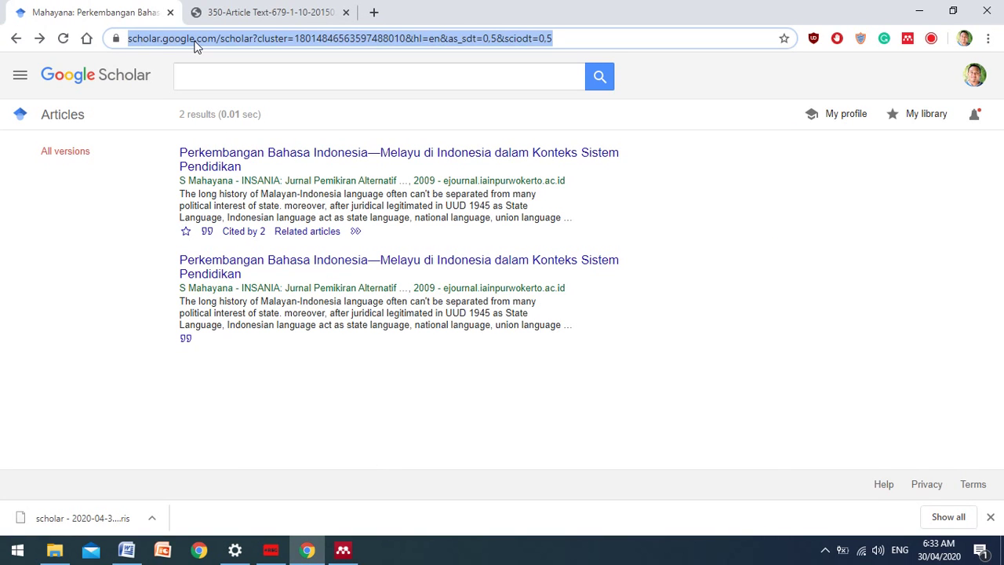
{"action": "type", "text": "bahasa"}
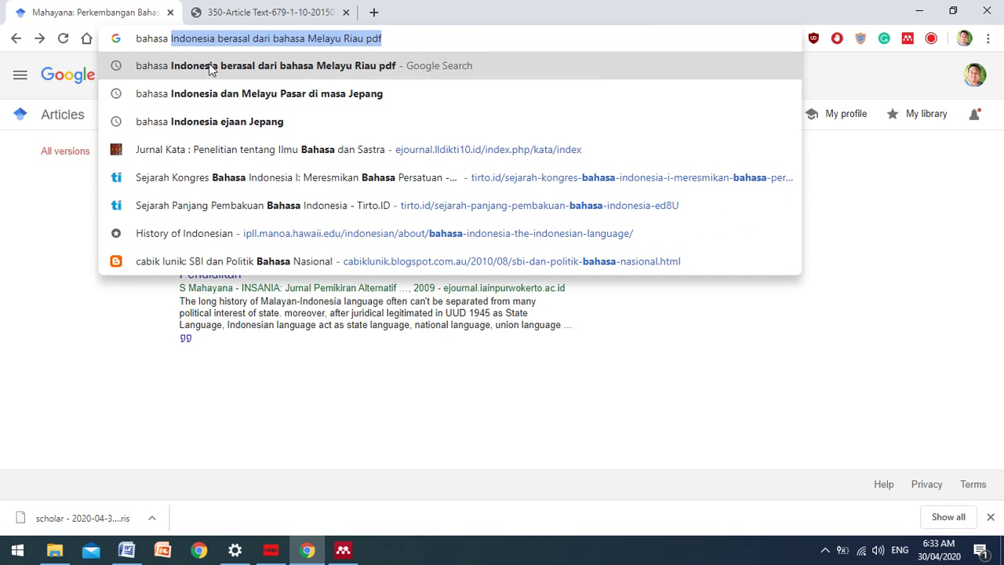
{"action": "left_click", "coordinate": [210, 67]}
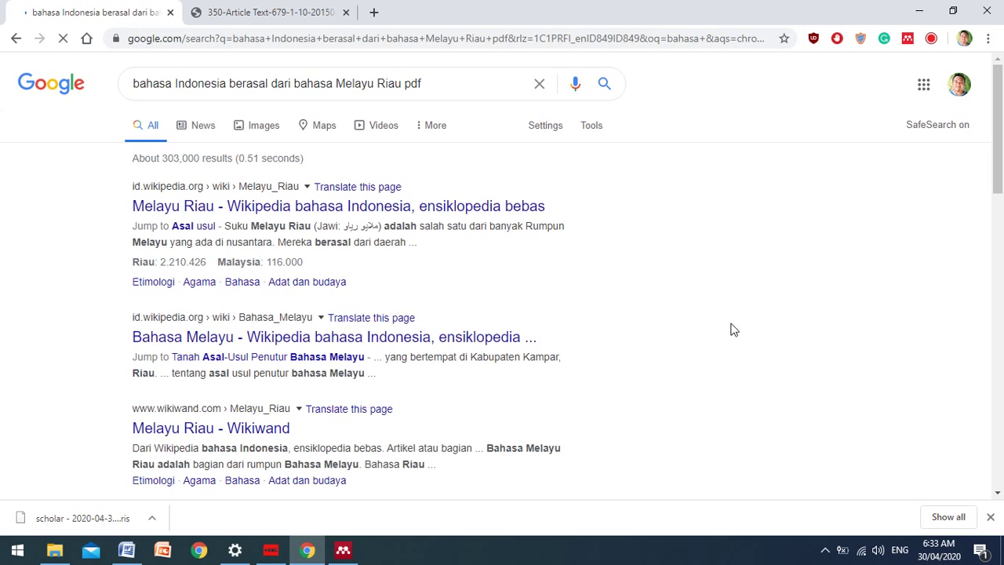
{"action": "scroll", "coordinate": [497, 314], "scroll_direction": "down", "scroll_amount": 6}
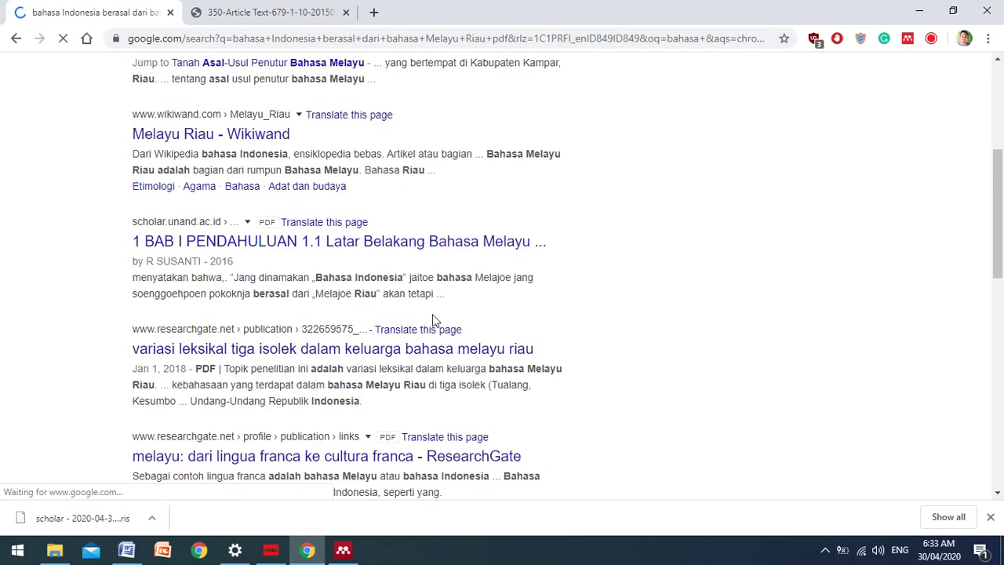
{"action": "scroll", "coordinate": [347, 300], "scroll_direction": "down", "scroll_amount": 6}
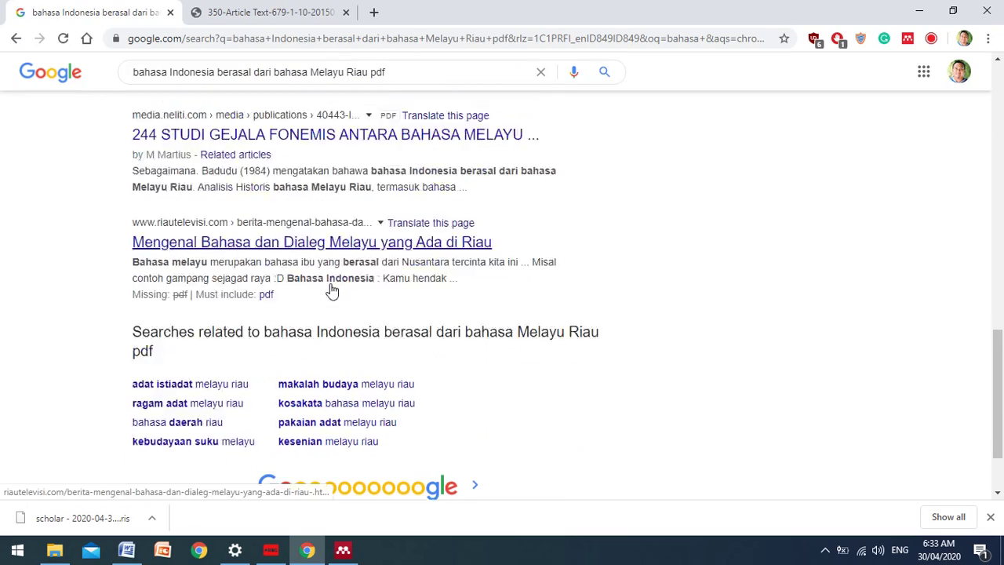
Open the second page of Google results and examine its entries for further sources on the Riau Malay origin.
{"action": "left_click", "coordinate": [471, 475]}
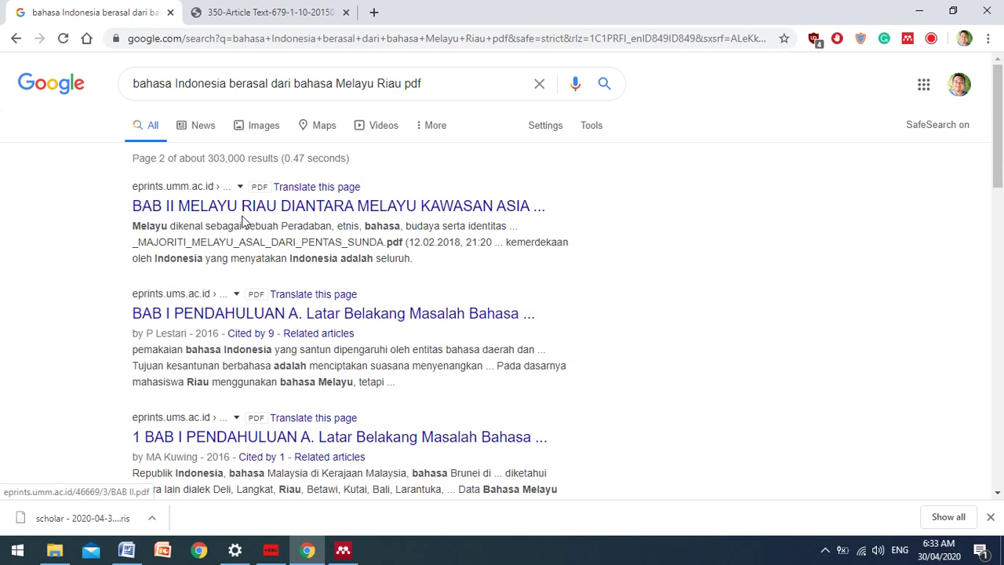
{"action": "scroll", "coordinate": [251, 257], "scroll_direction": "down", "scroll_amount": 3}
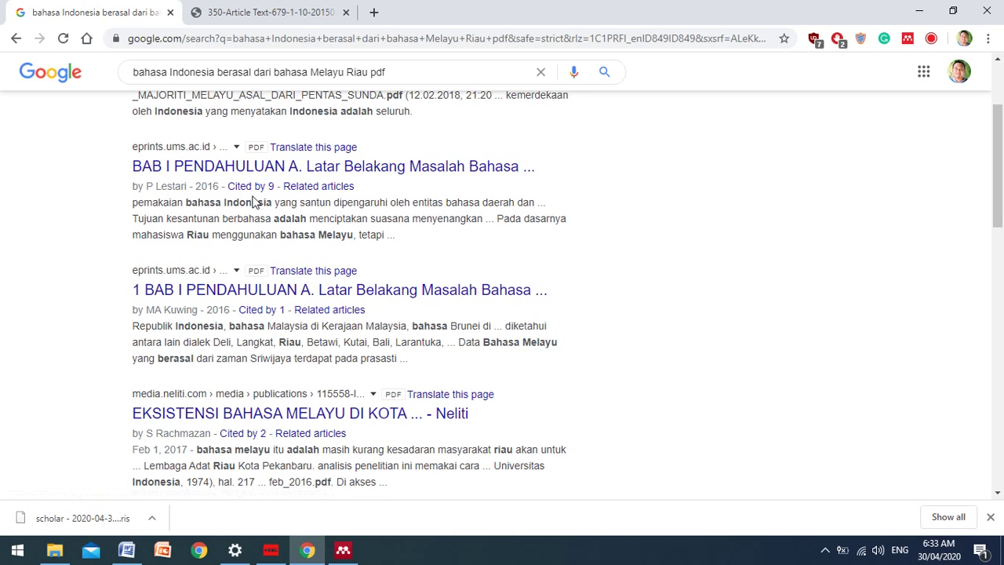
{"action": "scroll", "coordinate": [263, 222], "scroll_direction": "down", "scroll_amount": 1}
{"action": "scroll", "coordinate": [263, 223], "scroll_direction": "down", "scroll_amount": 2}
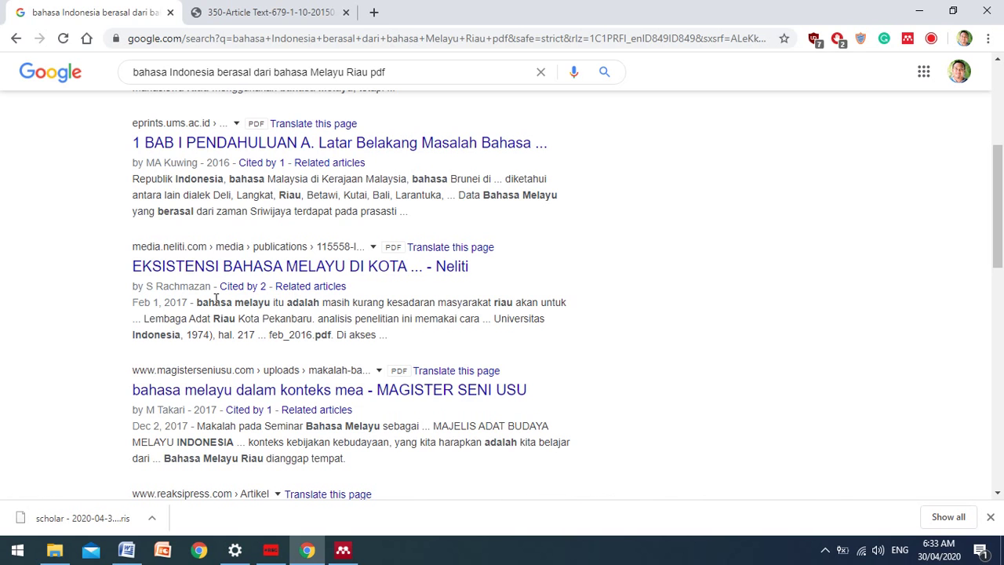
{"action": "scroll", "coordinate": [408, 352], "scroll_direction": "down", "scroll_amount": 2}
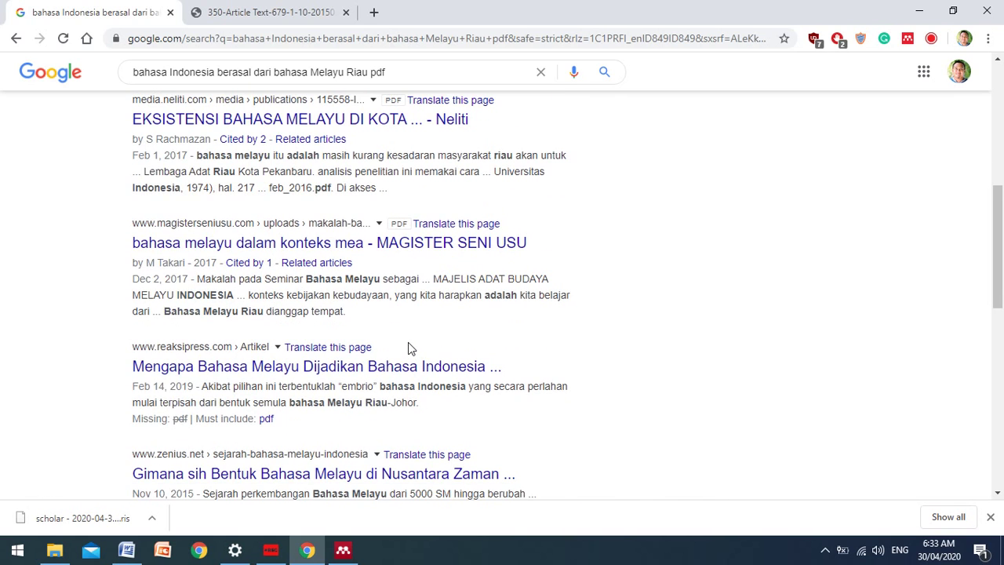
{"action": "scroll", "coordinate": [408, 348], "scroll_direction": "down", "scroll_amount": 1}
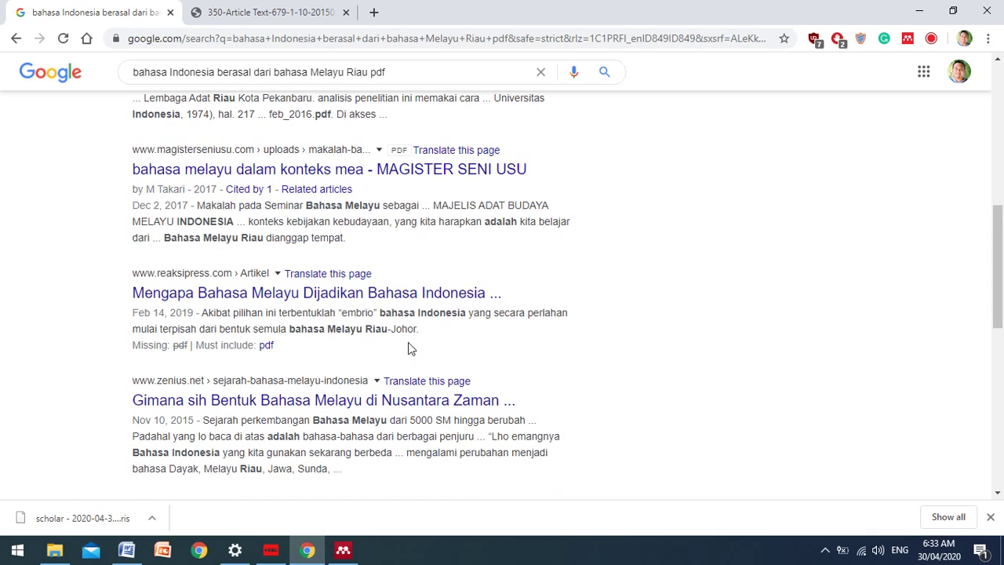
Look through the remaining entries on the second page of Google results.
{"action": "scroll", "coordinate": [408, 342], "scroll_direction": "down", "scroll_amount": 4}
{"action": "scroll", "coordinate": [411, 342], "scroll_direction": "down", "scroll_amount": 2}
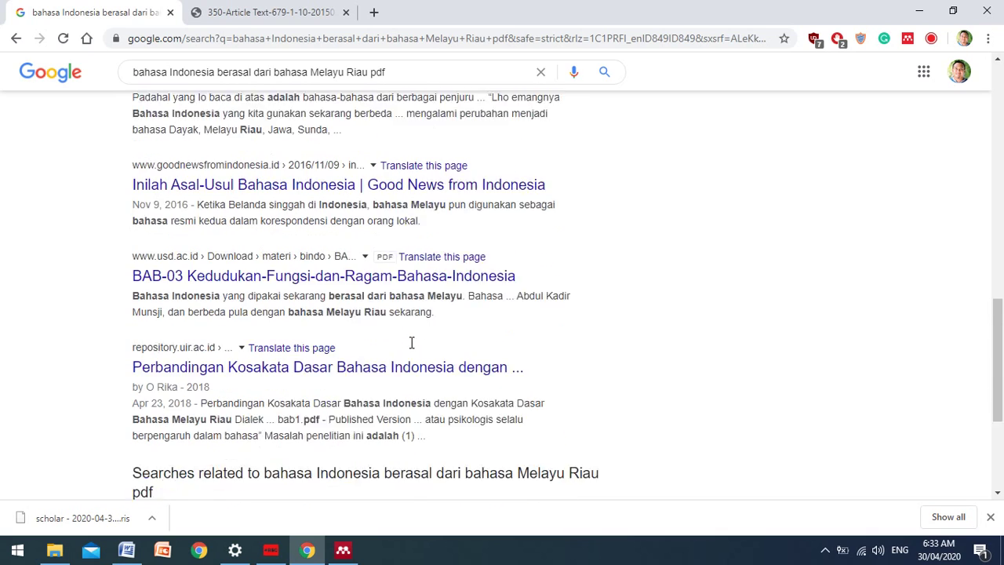
{"action": "scroll", "coordinate": [411, 342], "scroll_direction": "down", "scroll_amount": 3}
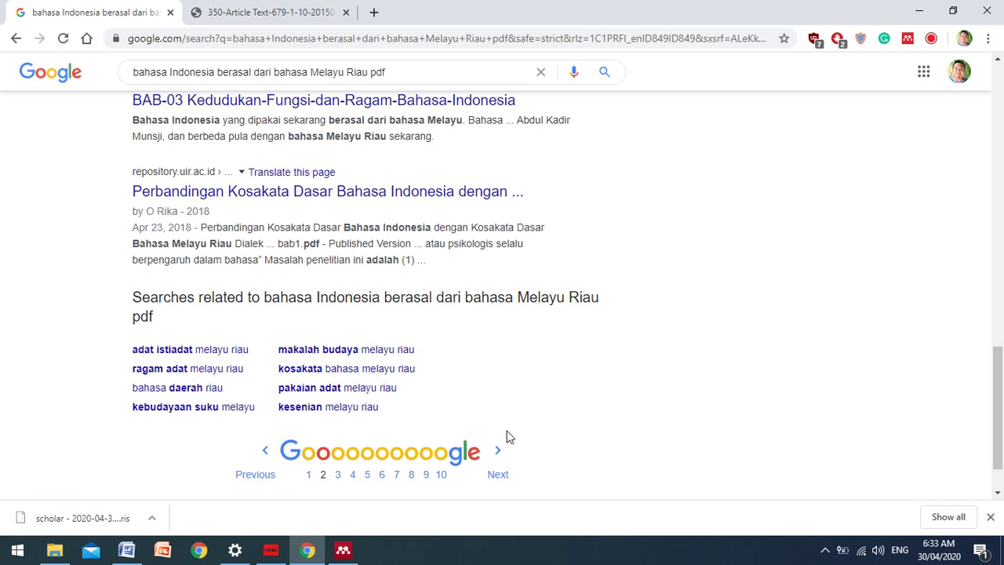
Open the third page of Google results and examine its entries for sources on Bahasa Indonesia's Riau Malay origin.
{"action": "left_click", "coordinate": [499, 474]}
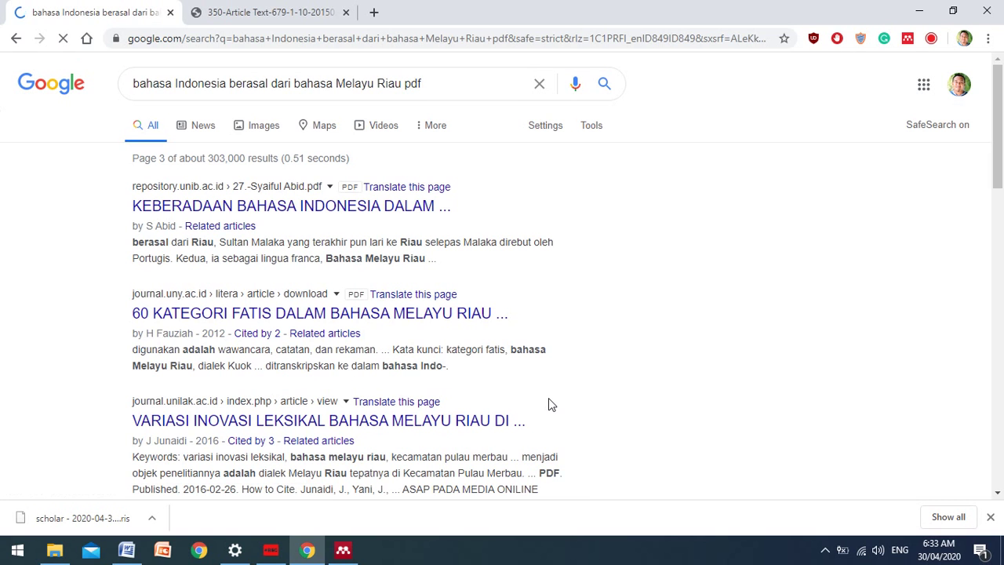
{"action": "scroll", "coordinate": [601, 364], "scroll_direction": "down", "scroll_amount": 3}
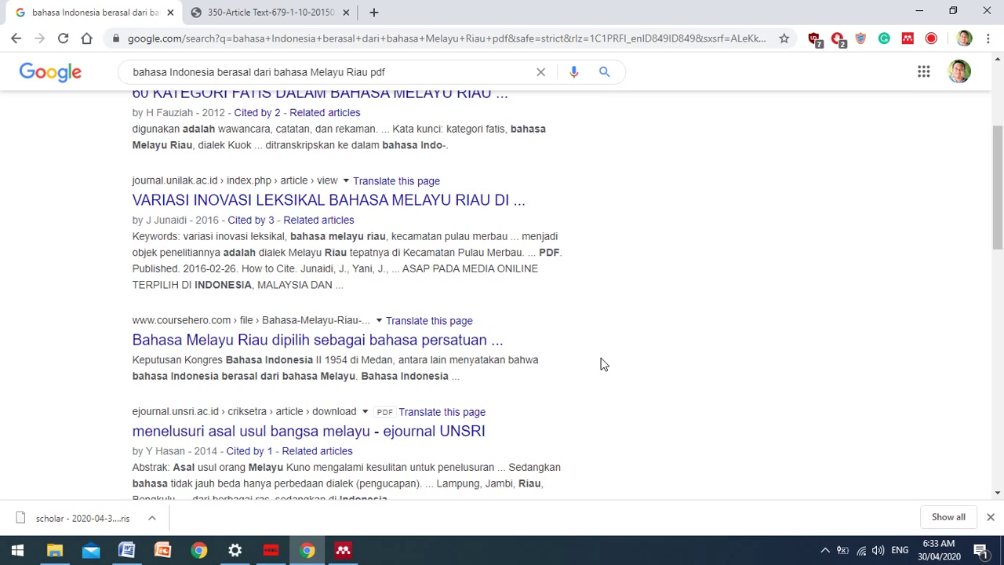
{"action": "scroll", "coordinate": [602, 364], "scroll_direction": "down", "scroll_amount": 1}
{"action": "scroll", "coordinate": [602, 364], "scroll_direction": "down", "scroll_amount": 2}
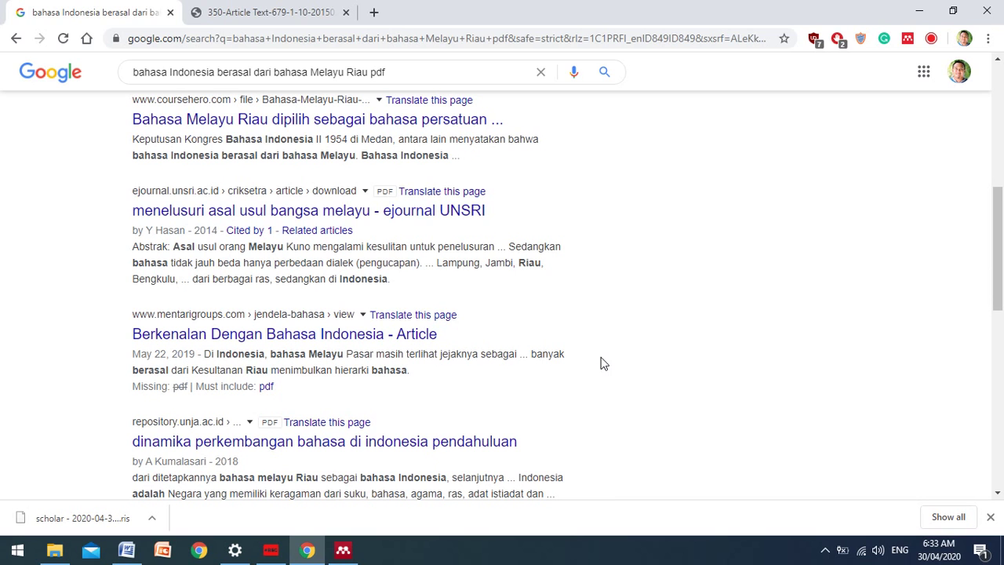
{"action": "scroll", "coordinate": [602, 364], "scroll_direction": "down", "scroll_amount": 4}
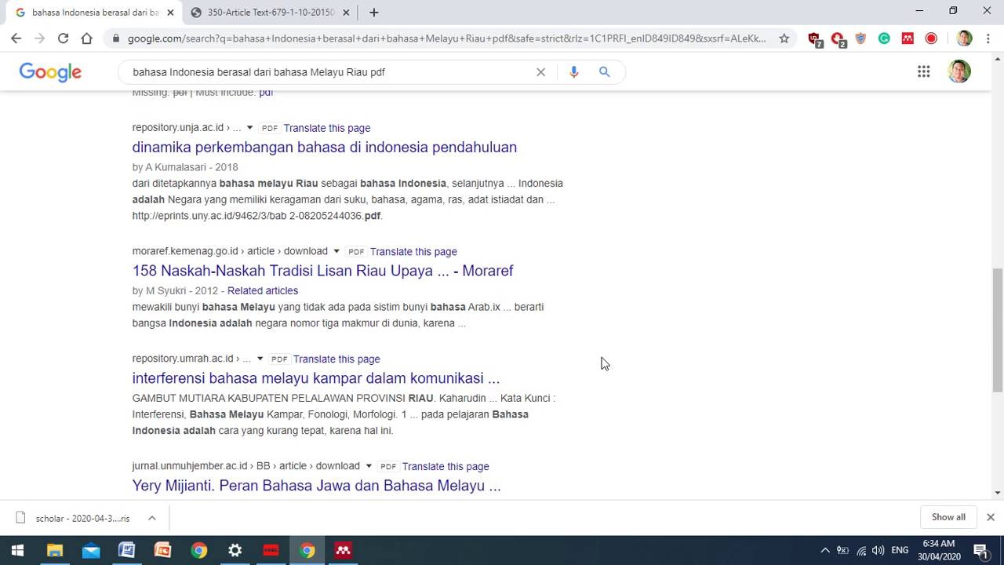
{"action": "scroll", "coordinate": [603, 364], "scroll_direction": "down", "scroll_amount": 3}
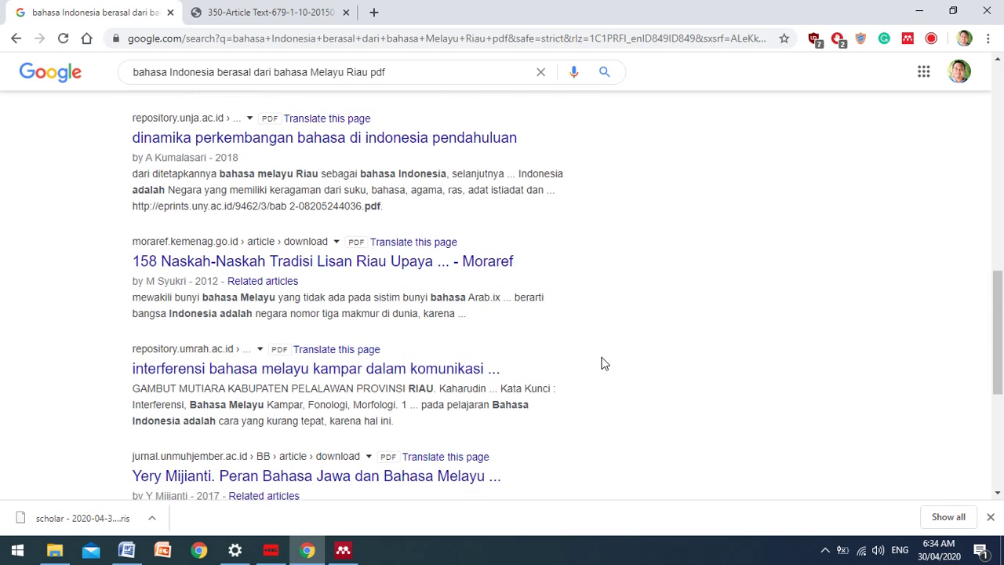
{"action": "scroll", "coordinate": [604, 363], "scroll_direction": "down", "scroll_amount": 2}
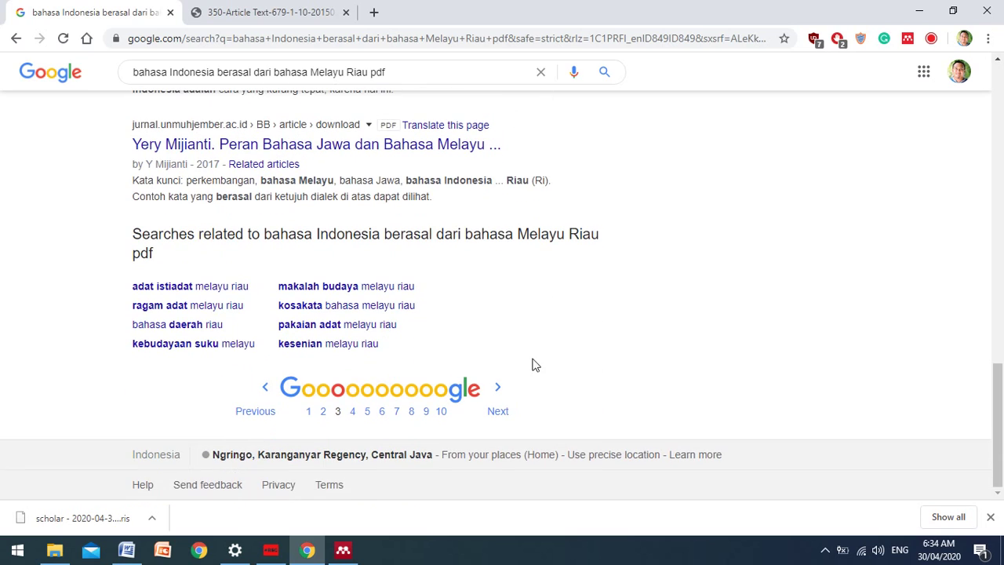
Go to the fourth page of Google results and look through its entries for relevant papers.
{"action": "left_click", "coordinate": [497, 411]}
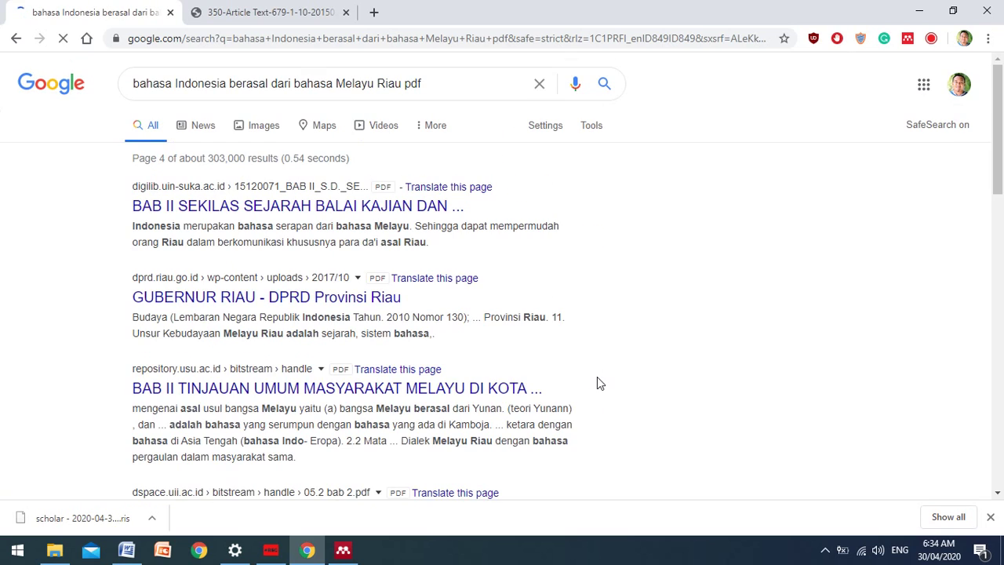
{"action": "scroll", "coordinate": [623, 315], "scroll_direction": "down", "scroll_amount": 1}
{"action": "scroll", "coordinate": [625, 315], "scroll_direction": "down", "scroll_amount": 3}
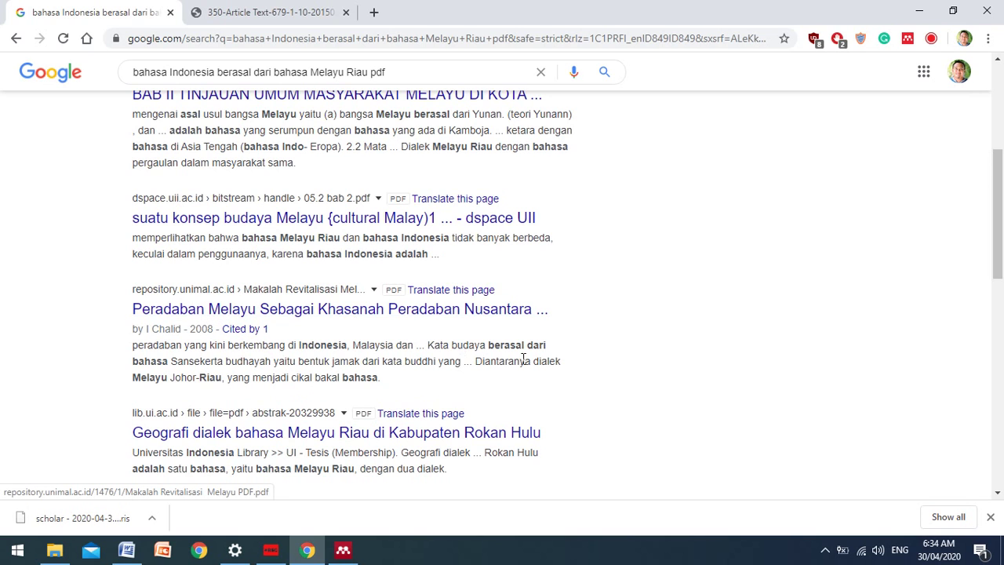
{"action": "scroll", "coordinate": [591, 382], "scroll_direction": "down", "scroll_amount": 5}
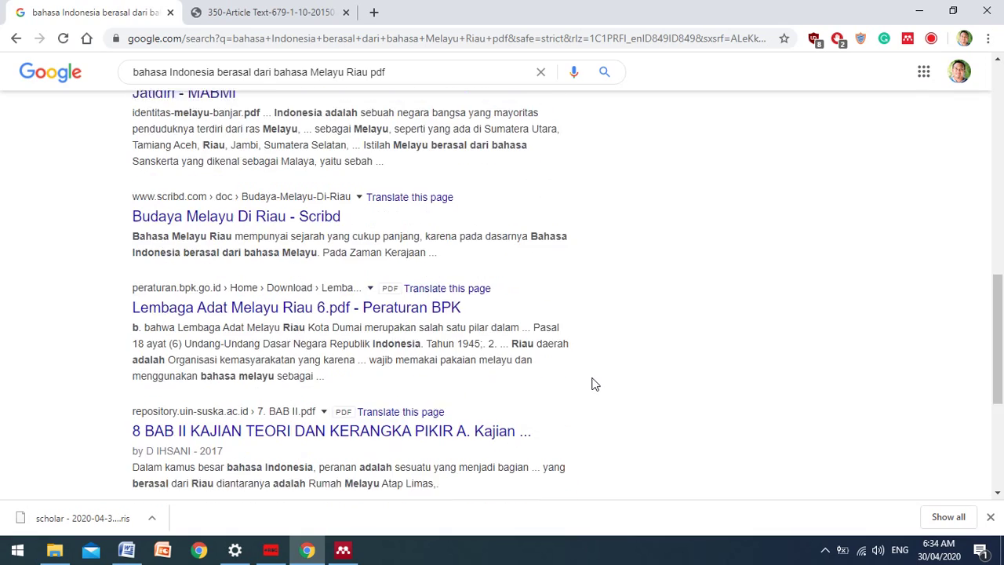
{"action": "scroll", "coordinate": [594, 383], "scroll_direction": "down", "scroll_amount": 2}
{"action": "scroll", "coordinate": [594, 383], "scroll_direction": "down", "scroll_amount": 2}
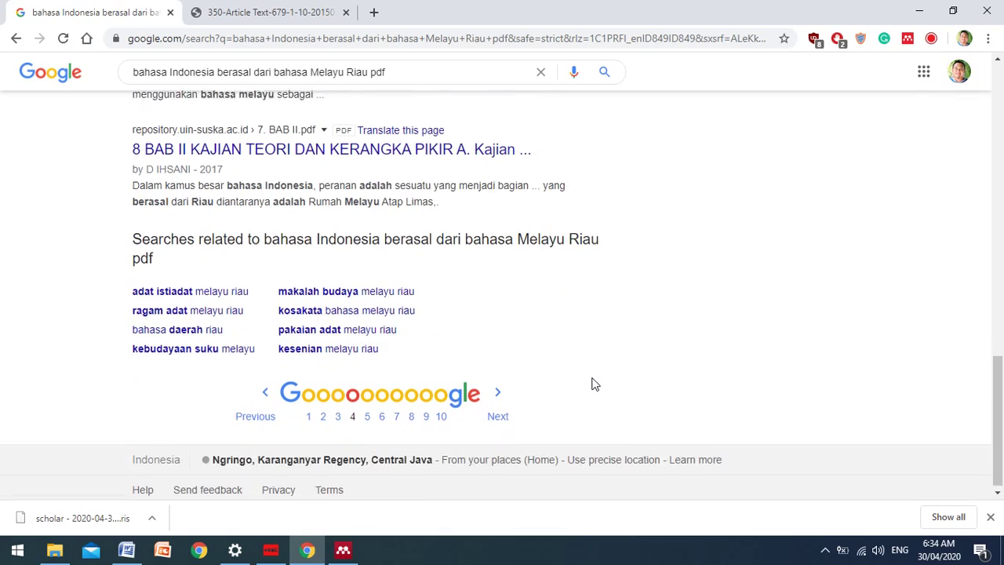
Open the fifth page of Google results, check the "Analisis Kontrastif Kosakata Bahasa Indonesia" thesis from lib.unnes.ac.id, and return to the results.
{"action": "left_click", "coordinate": [496, 410]}
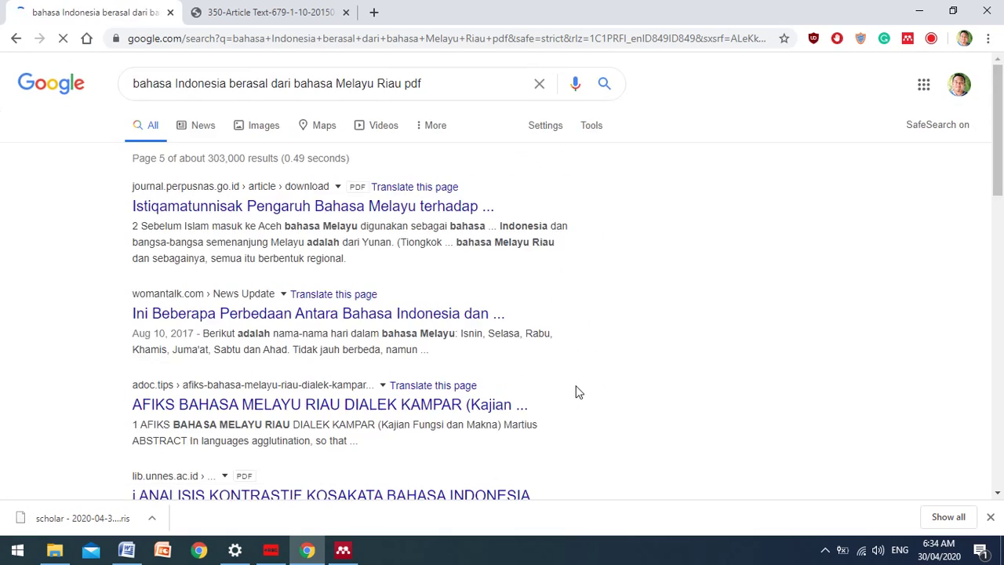
{"action": "scroll", "coordinate": [577, 391], "scroll_direction": "down", "scroll_amount": 2}
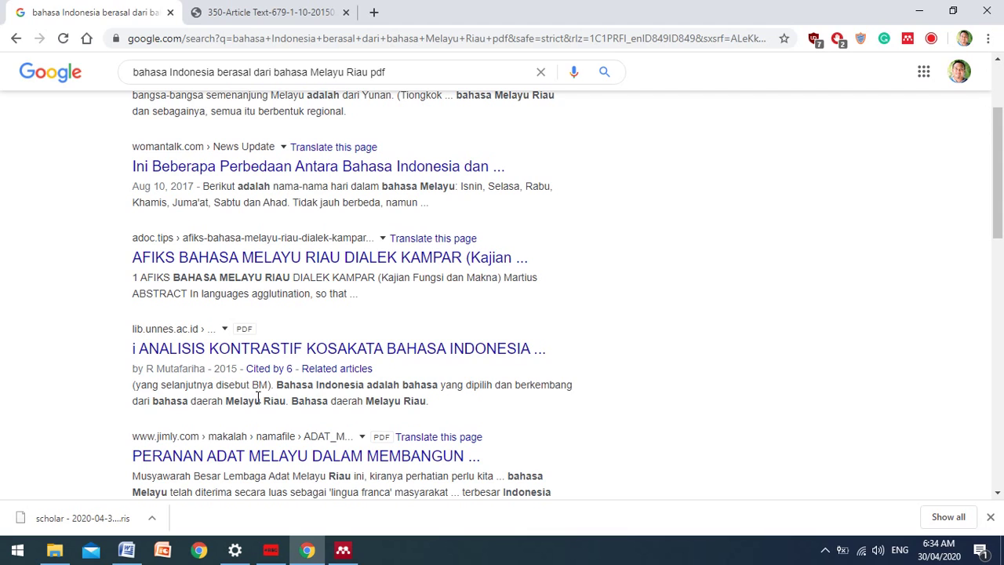
{"action": "left_click", "coordinate": [199, 361]}
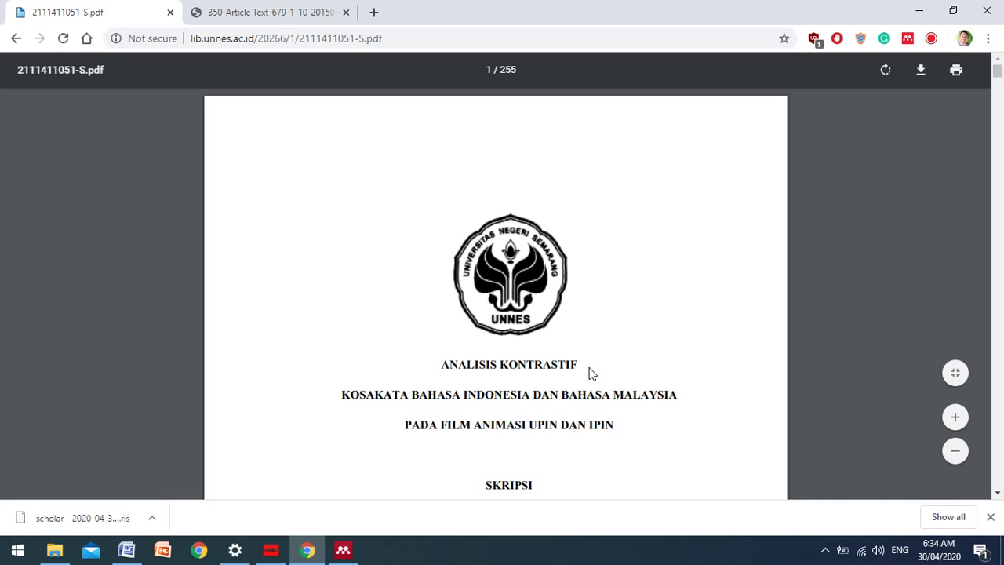
{"action": "scroll", "coordinate": [592, 375], "scroll_direction": "down", "scroll_amount": 2}
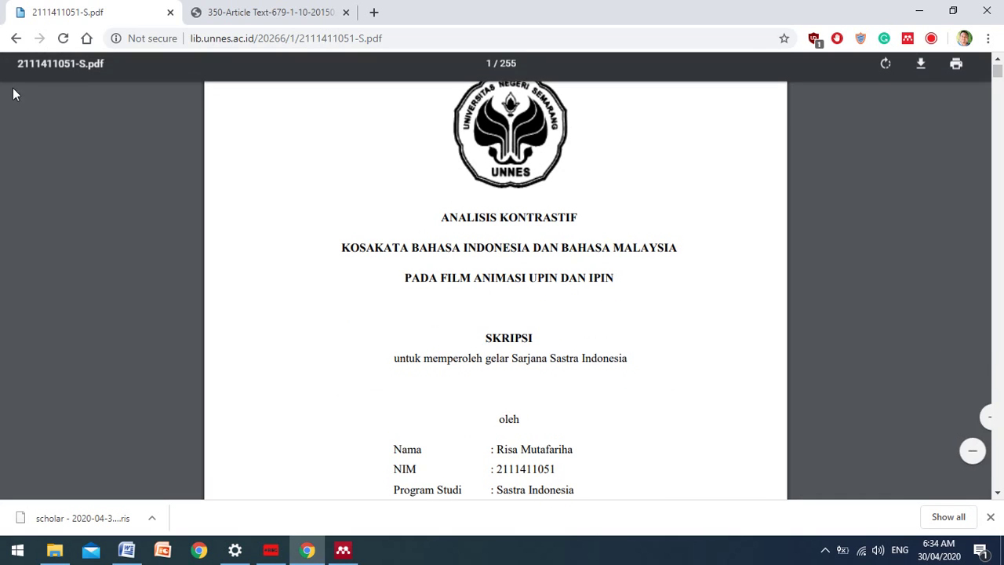
{"action": "left_click", "coordinate": [13, 41]}
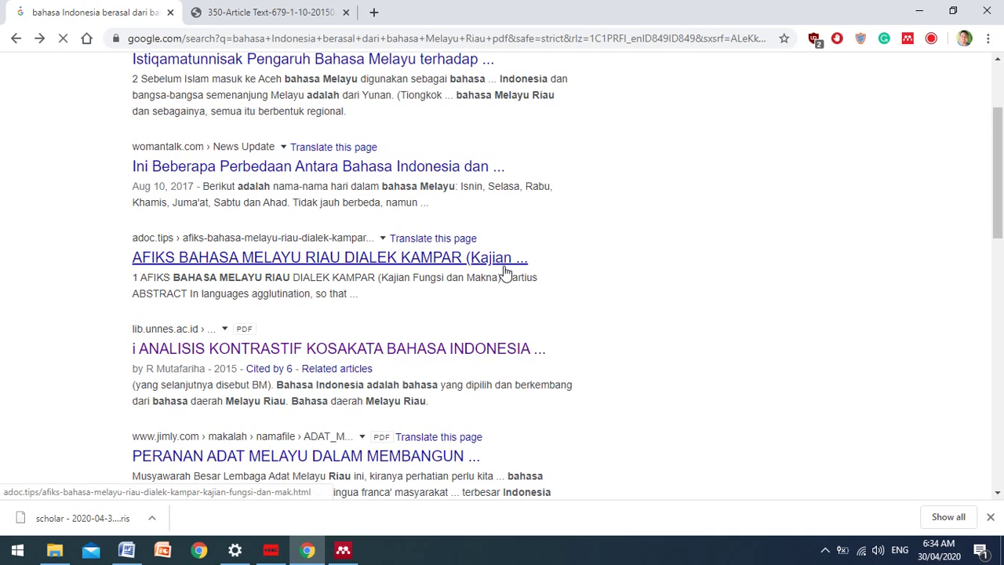
Open the result "kekerabatan bahasa minangkabau, melayu riau dan aceh" from ejournal.stkippacitan.ac.id.
{"action": "scroll", "coordinate": [587, 316], "scroll_direction": "down", "scroll_amount": 3}
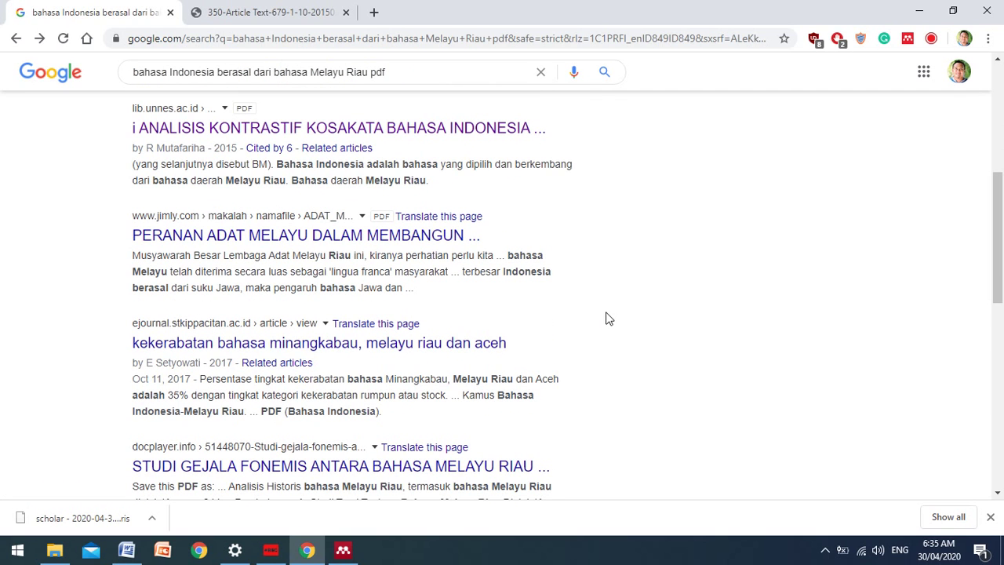
{"action": "scroll", "coordinate": [608, 318], "scroll_direction": "down", "scroll_amount": 2}
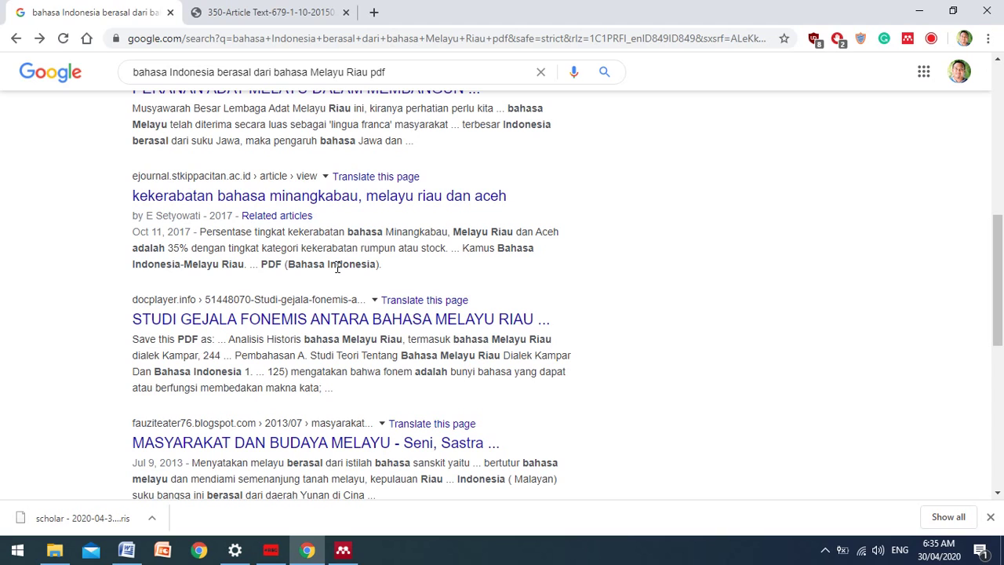
{"action": "left_click", "coordinate": [331, 206]}
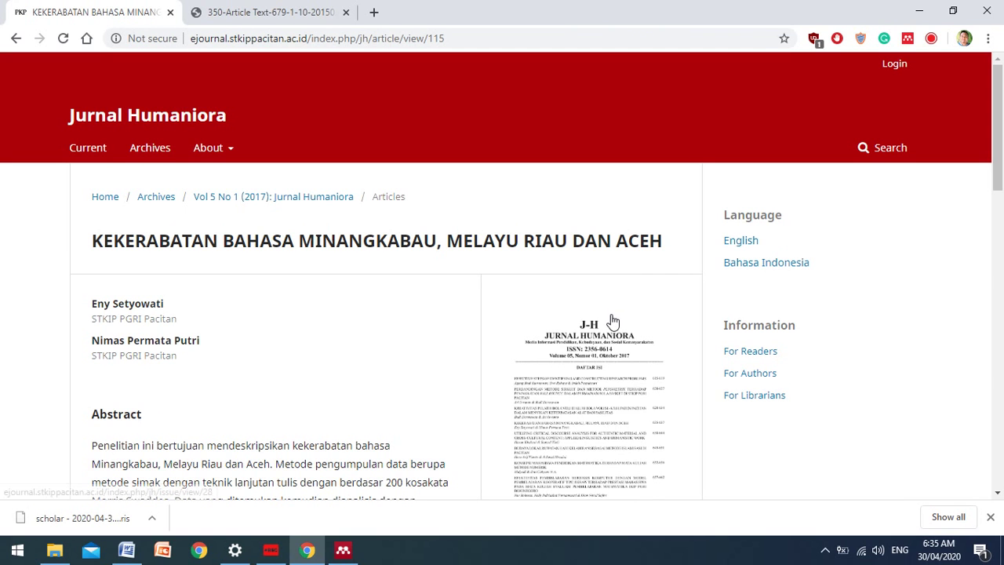
Review the article's abstract, references and citation formats, and open its full text as PDF (Bahasa Indonesia).
{"action": "scroll", "coordinate": [456, 306], "scroll_direction": "down", "scroll_amount": 6}
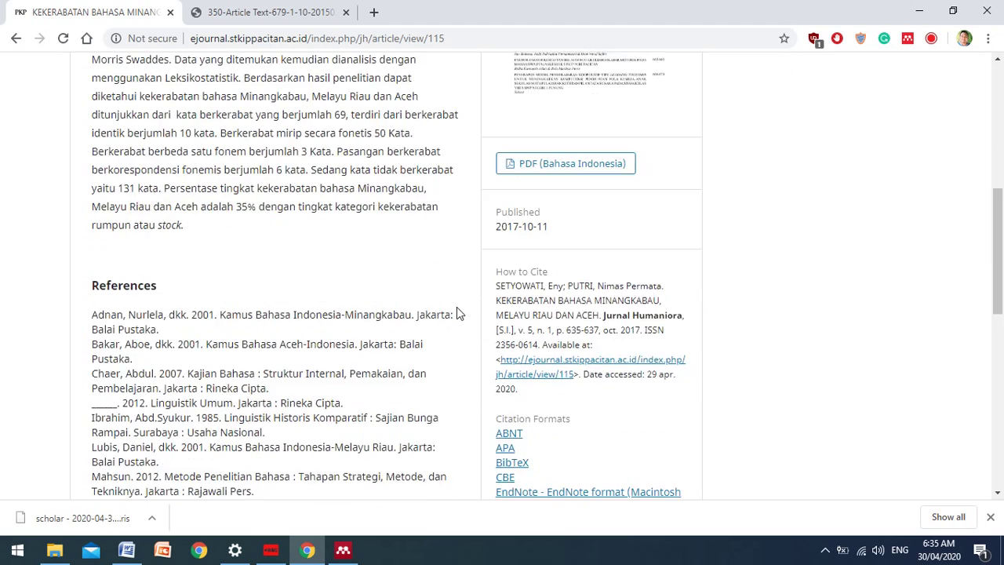
{"action": "scroll", "coordinate": [458, 314], "scroll_direction": "down", "scroll_amount": 3}
{"action": "scroll", "coordinate": [459, 313], "scroll_direction": "up", "scroll_amount": 1}
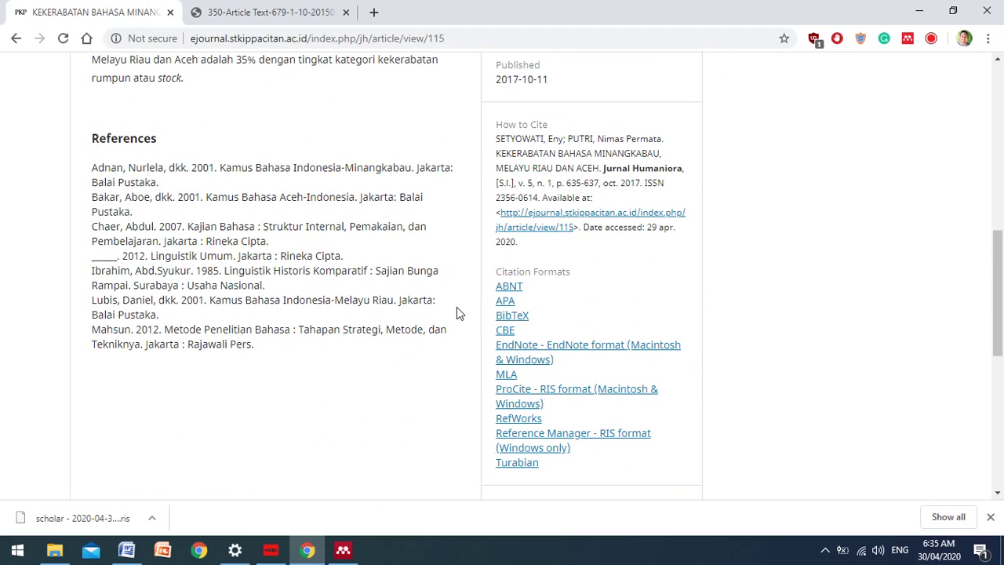
{"action": "scroll", "coordinate": [455, 308], "scroll_direction": "up", "scroll_amount": 1}
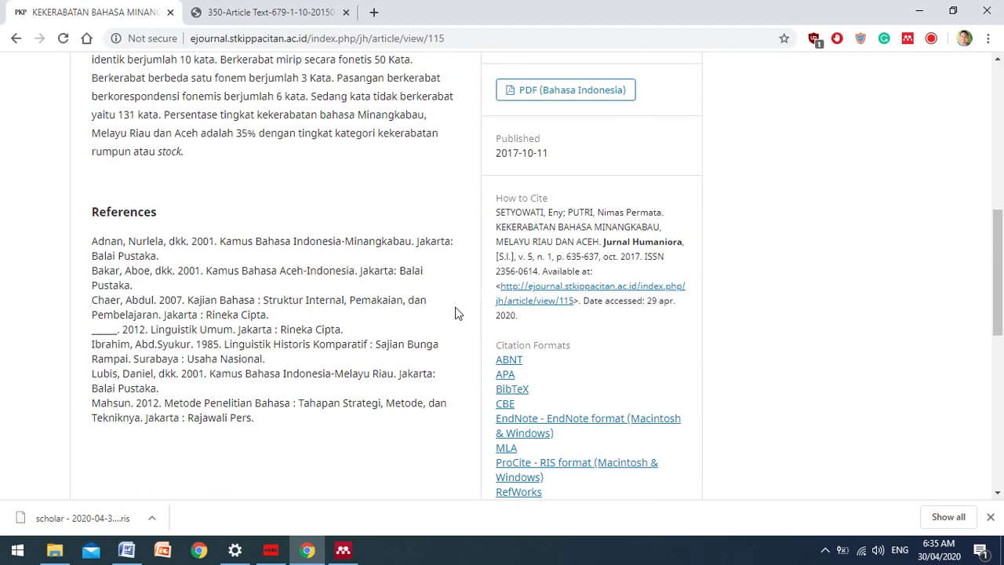
{"action": "scroll", "coordinate": [456, 312], "scroll_direction": "up", "scroll_amount": 4}
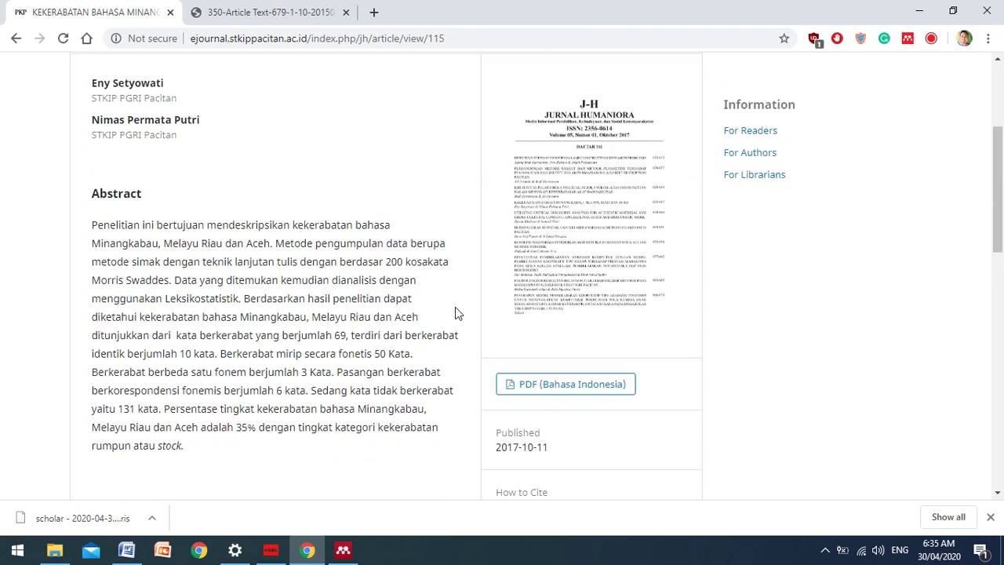
{"action": "scroll", "coordinate": [459, 313], "scroll_direction": "up", "scroll_amount": 2}
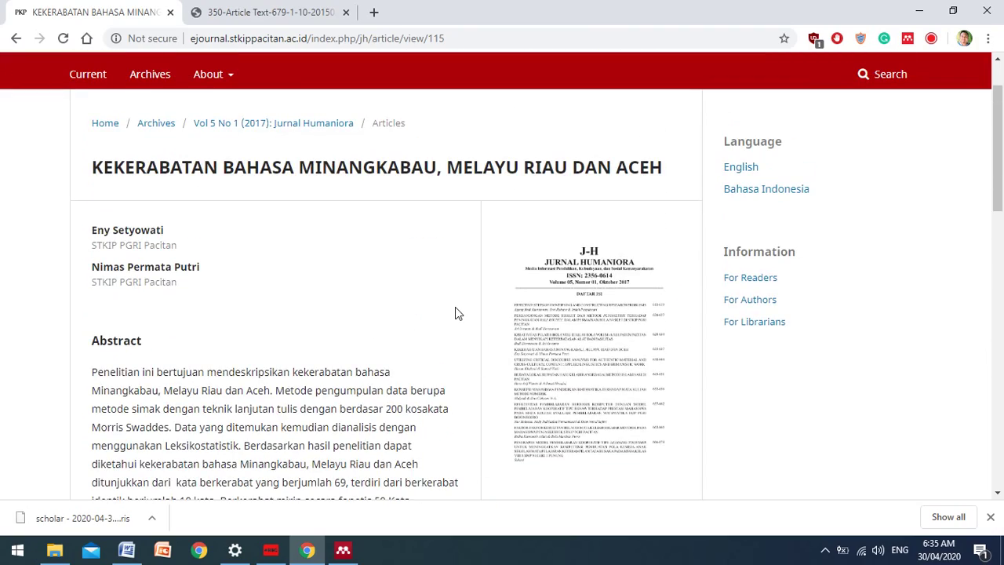
{"action": "scroll", "coordinate": [437, 304], "scroll_direction": "down", "scroll_amount": 8}
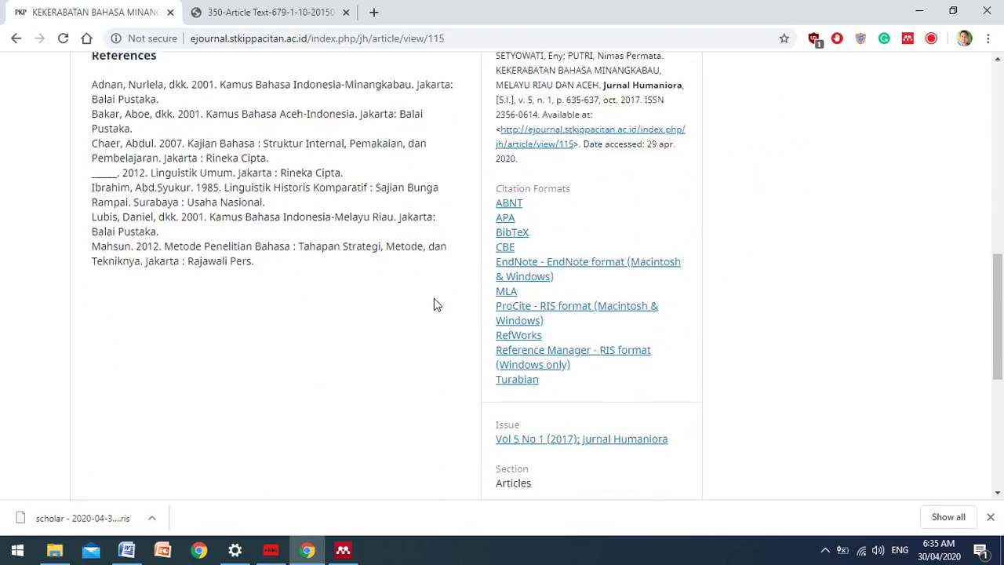
{"action": "scroll", "coordinate": [437, 305], "scroll_direction": "down", "scroll_amount": 5}
{"action": "scroll", "coordinate": [436, 304], "scroll_direction": "up", "scroll_amount": 2}
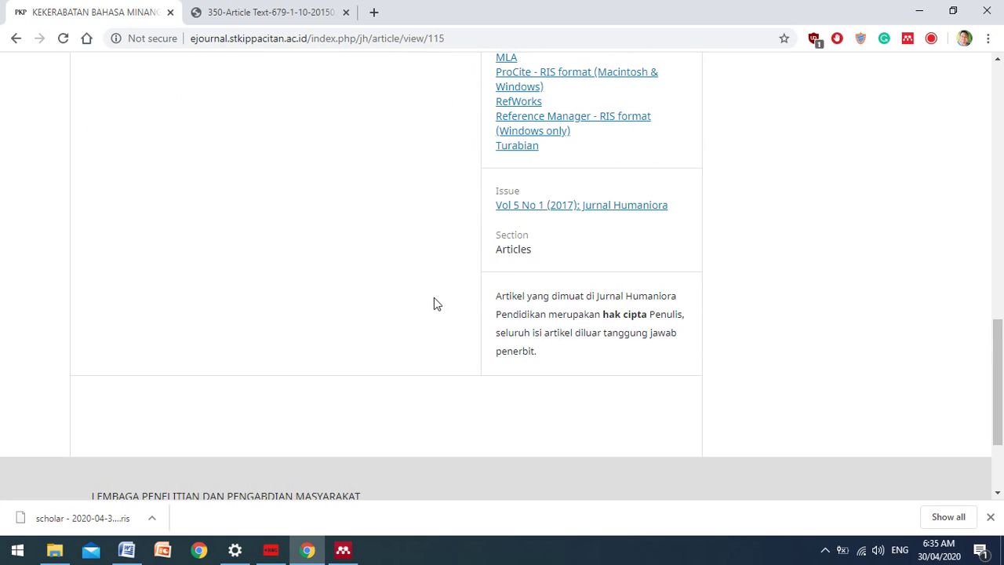
{"action": "scroll", "coordinate": [432, 295], "scroll_direction": "up", "scroll_amount": 6}
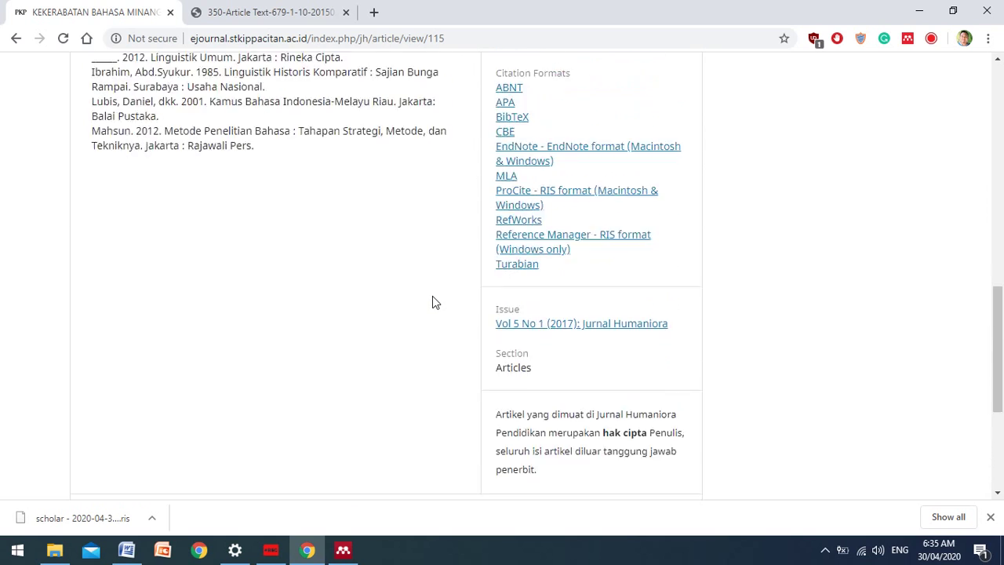
{"action": "scroll", "coordinate": [432, 296], "scroll_direction": "up", "scroll_amount": 2}
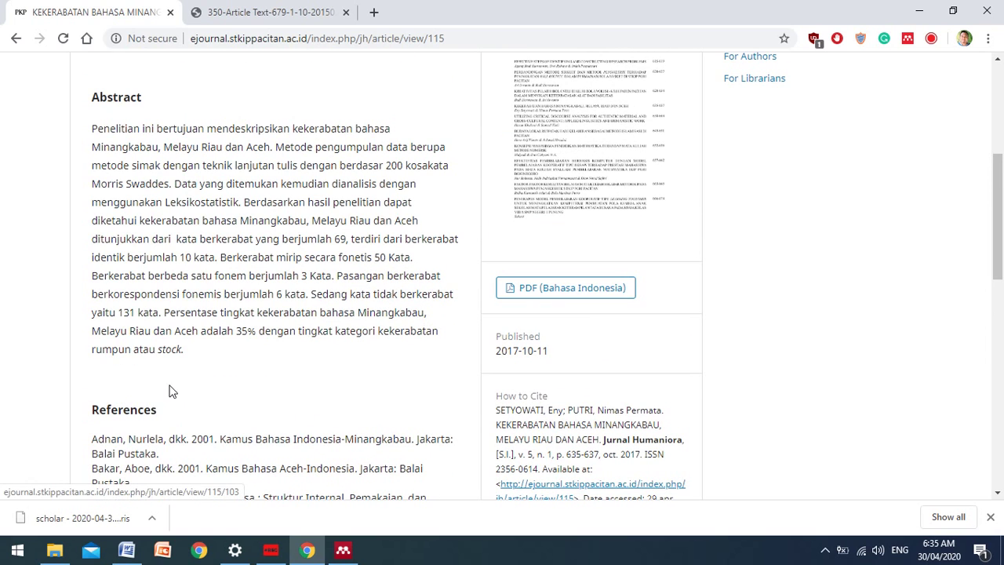
{"action": "left_click", "coordinate": [523, 301]}
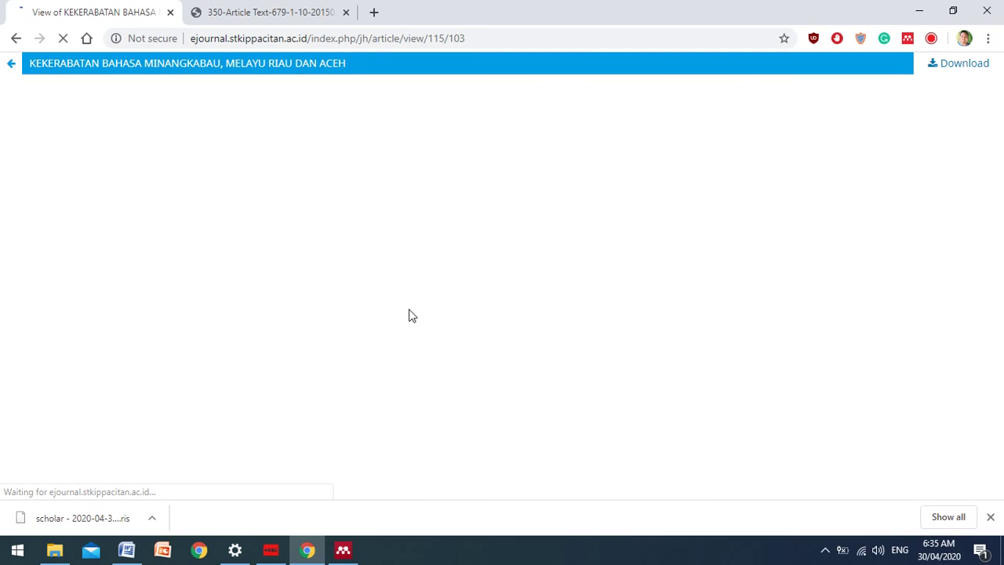